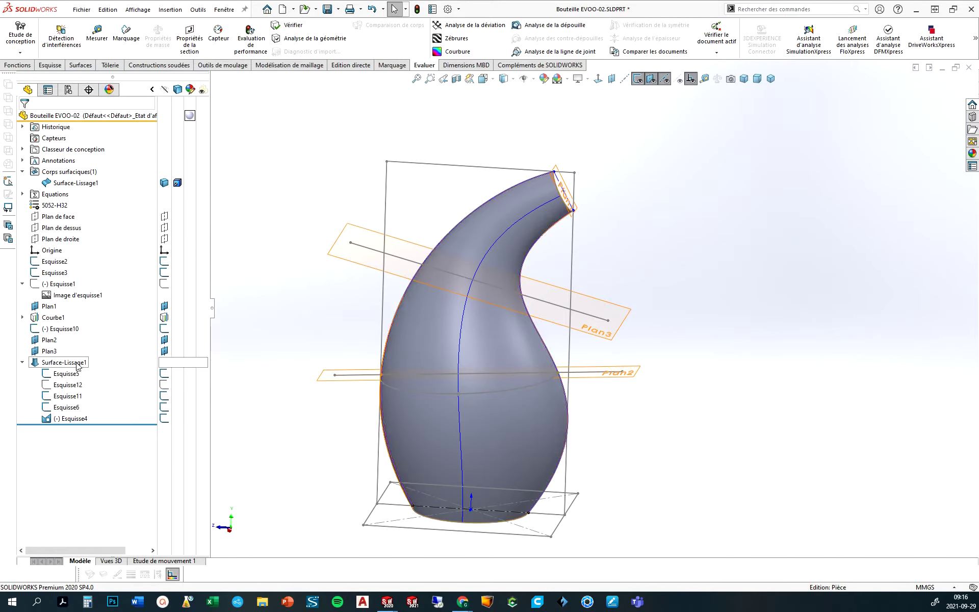
# Make Surface-Lissage1 transparent and zoom to the handle opening's reference image
pyautogui.moveTo(275, 278); pyautogui.dragTo(232, 290, button='middle')
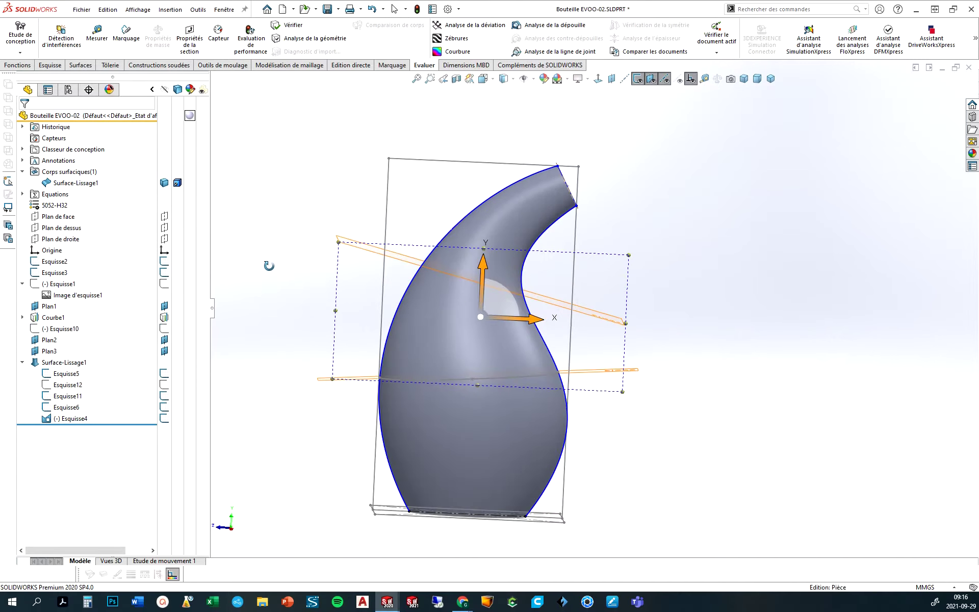
pyautogui.moveTo(326, 219)
pyautogui.mouseDown(button='middle')
pyautogui.moveTo(384, 200)
pyautogui.moveTo(282, 258)
pyautogui.mouseUp(button='middle')
pyautogui.click(76, 182)
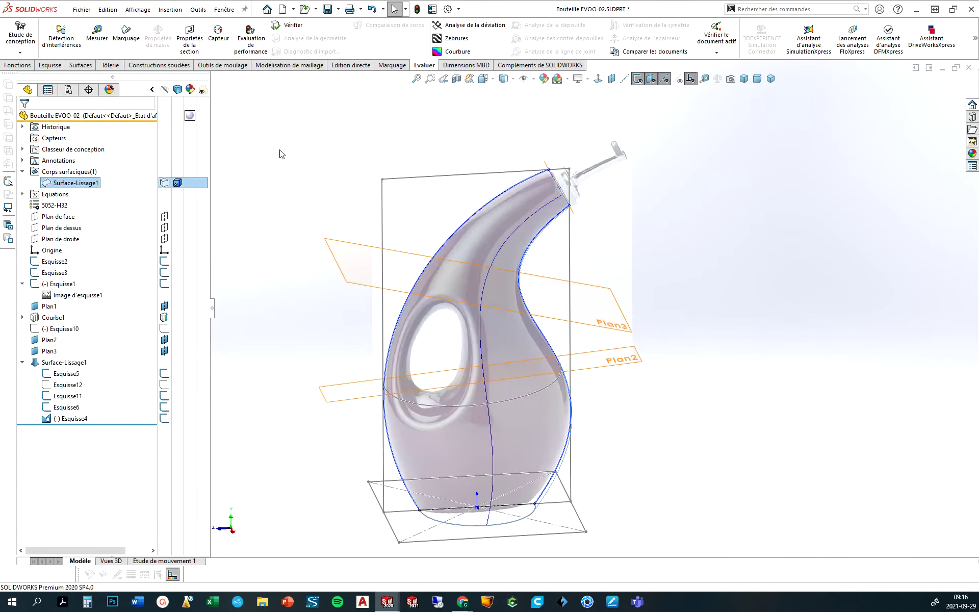
pyautogui.scroll(-2, 489, 385)
pyautogui.scroll(-3, 489, 385)
pyautogui.moveTo(488, 383)
pyautogui.mouseDown(button='middle')
pyautogui.moveTo(476, 334)
pyautogui.moveTo(459, 357)
pyautogui.mouseUp(button='middle')
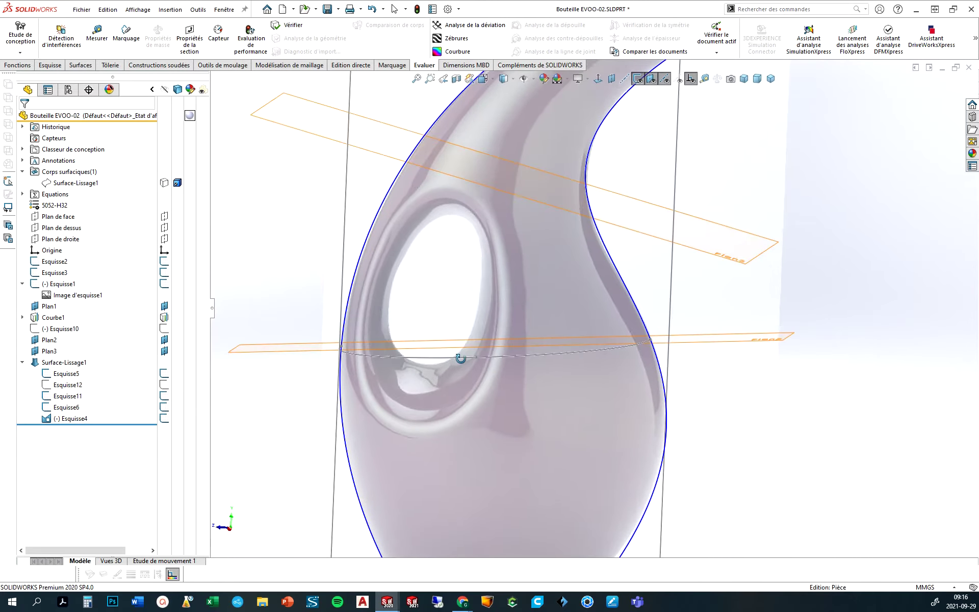
pyautogui.scroll(5, 507, 338)
pyautogui.scroll(-5, 507, 332)
pyautogui.moveTo(623, 221); pyautogui.dragTo(535, 196, button='middle')
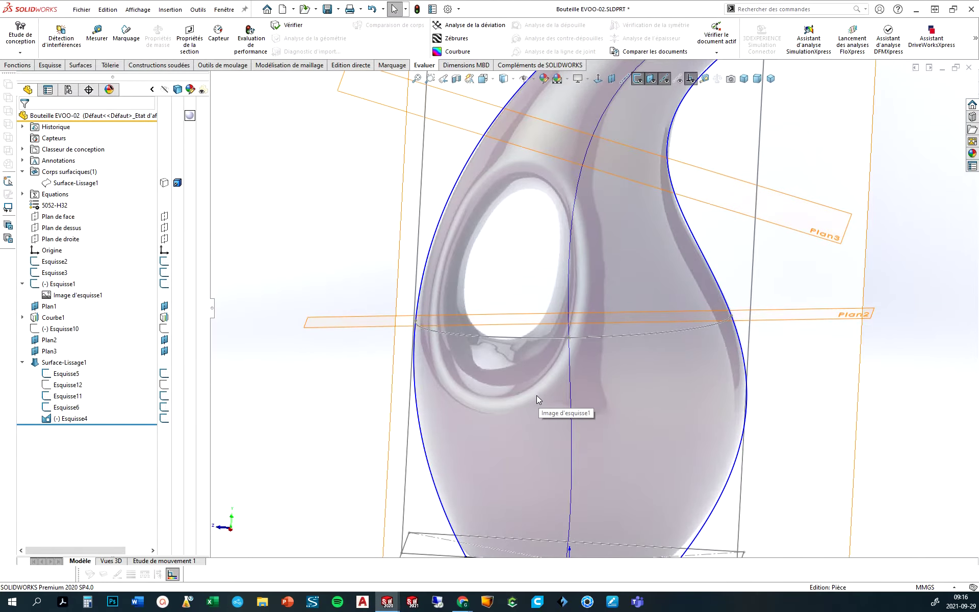
pyautogui.scroll(-2, 537, 395)
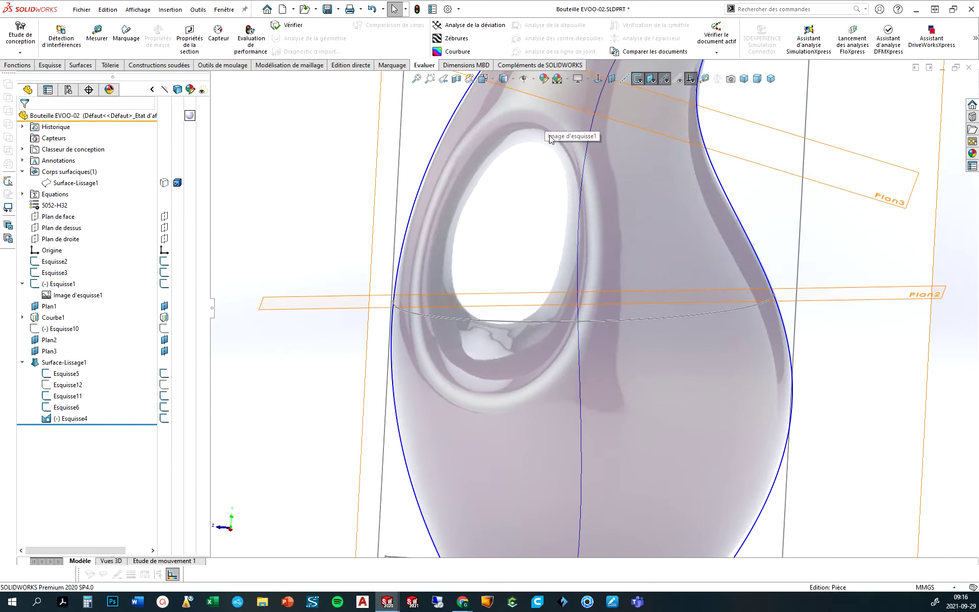
pyautogui.moveTo(323, 266)
pyautogui.mouseDown(button='middle')
pyautogui.moveTo(286, 188)
pyautogui.moveTo(243, 168)
pyautogui.mouseUp(button='middle')
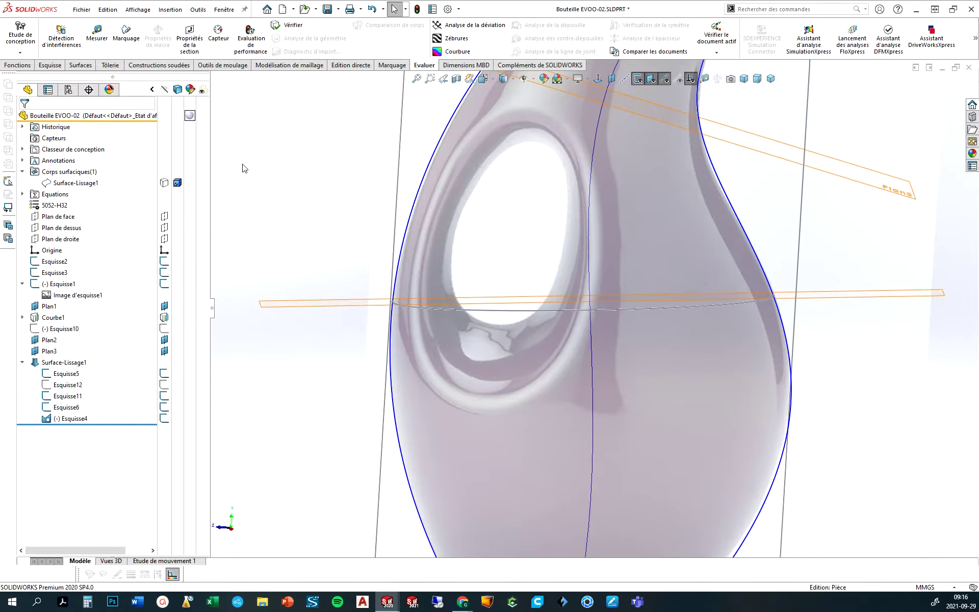
# Start a new sketch on Plan de droite with the whole bottle in view
pyautogui.click(52, 240)
pyautogui.press('f')
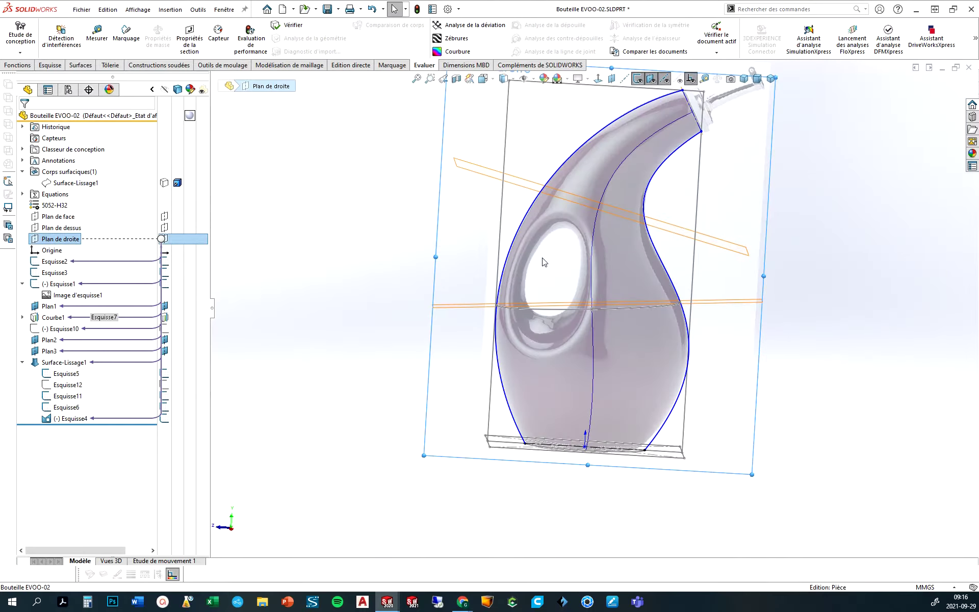
pyautogui.click(60, 238)
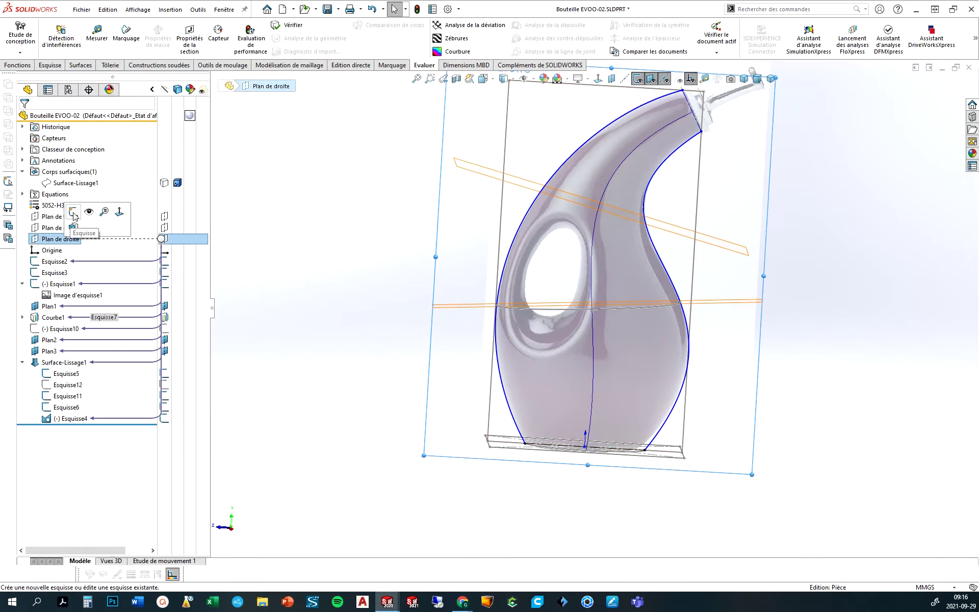
pyautogui.click(96, 213)
# Trace a closed four-point spline around the handle opening
pyautogui.click(114, 25)
pyautogui.scroll(-2, 486, 318)
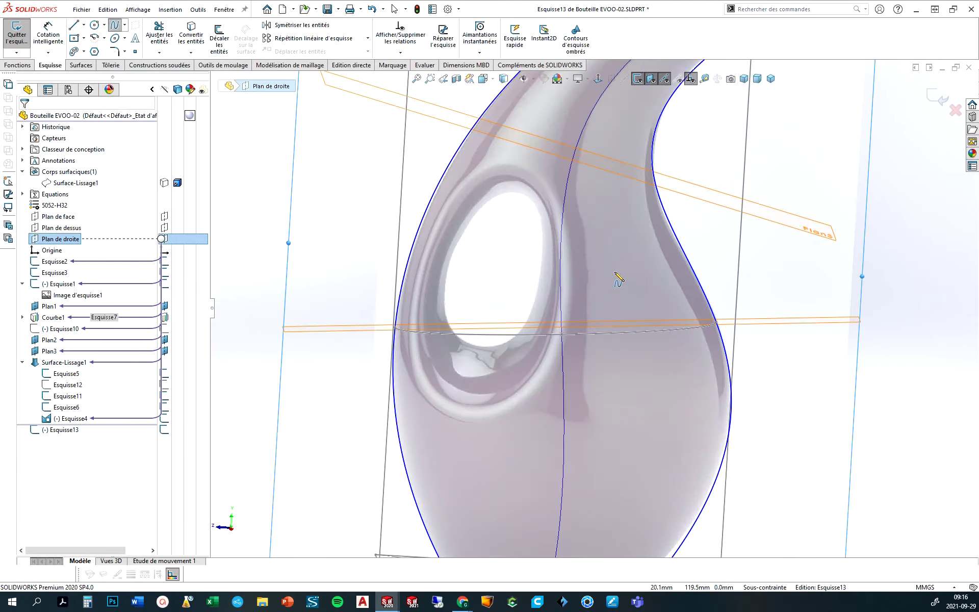
pyautogui.scroll(-2, 486, 318)
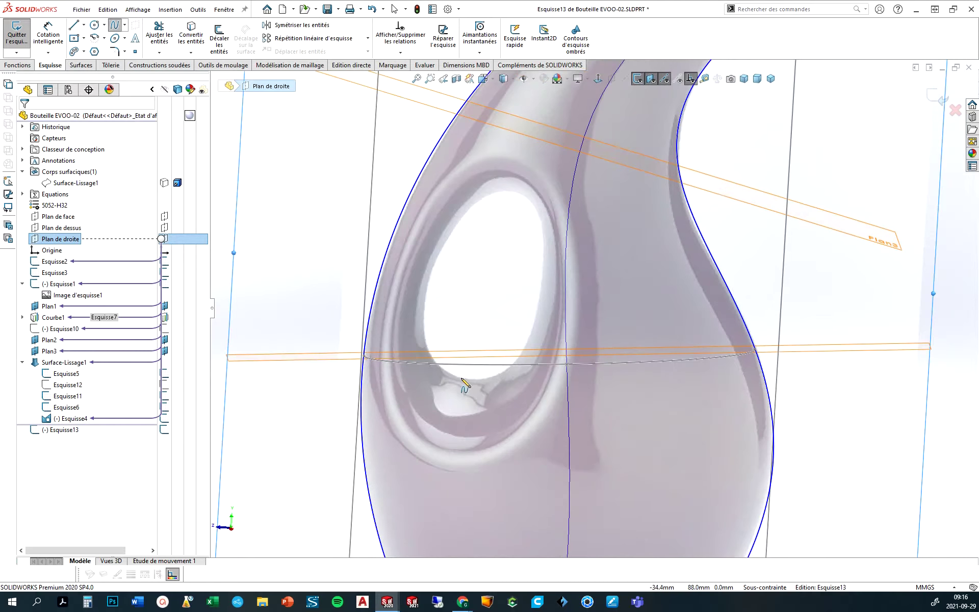
pyautogui.click(461, 378)
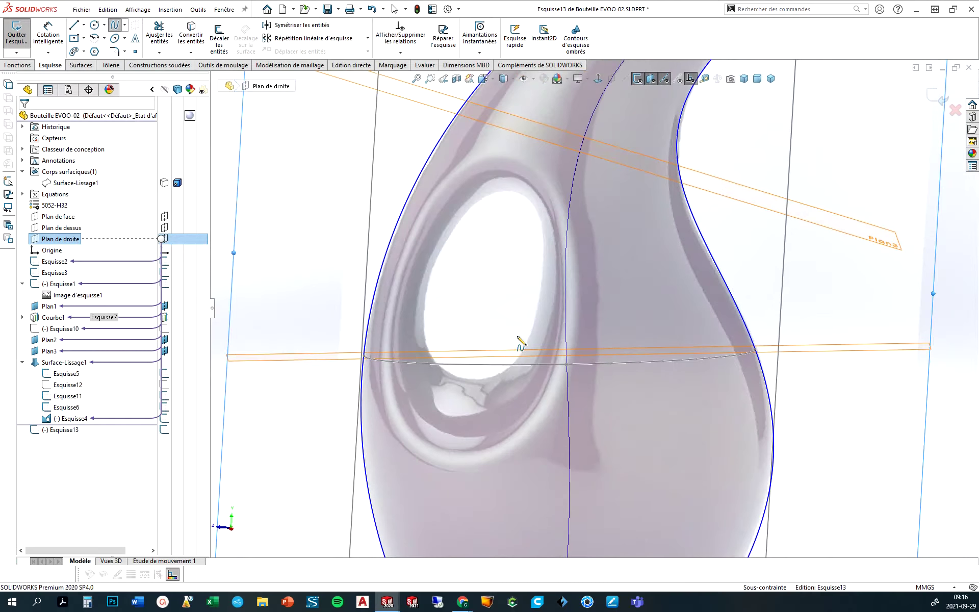
pyautogui.click(539, 290)
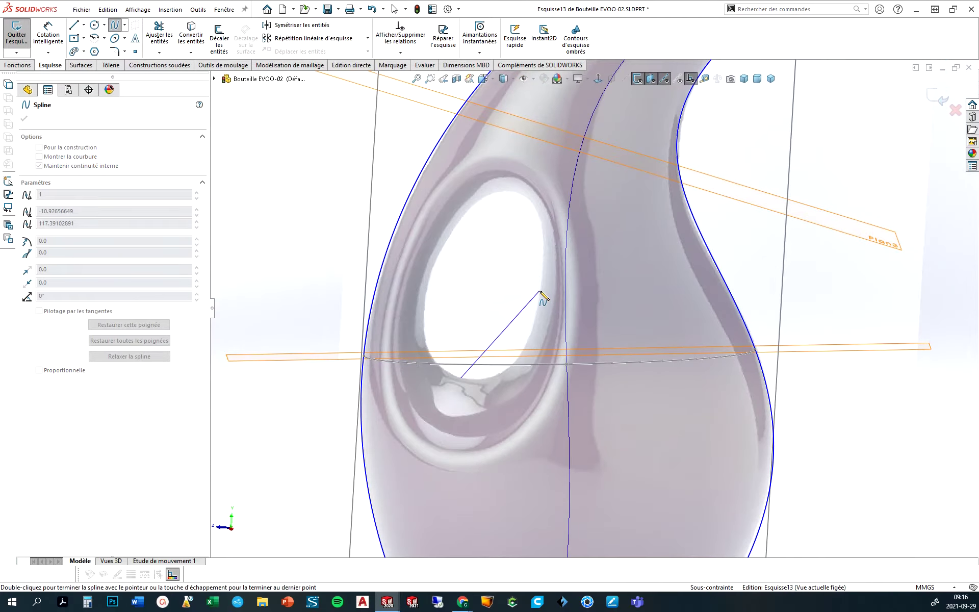
pyautogui.click(517, 192)
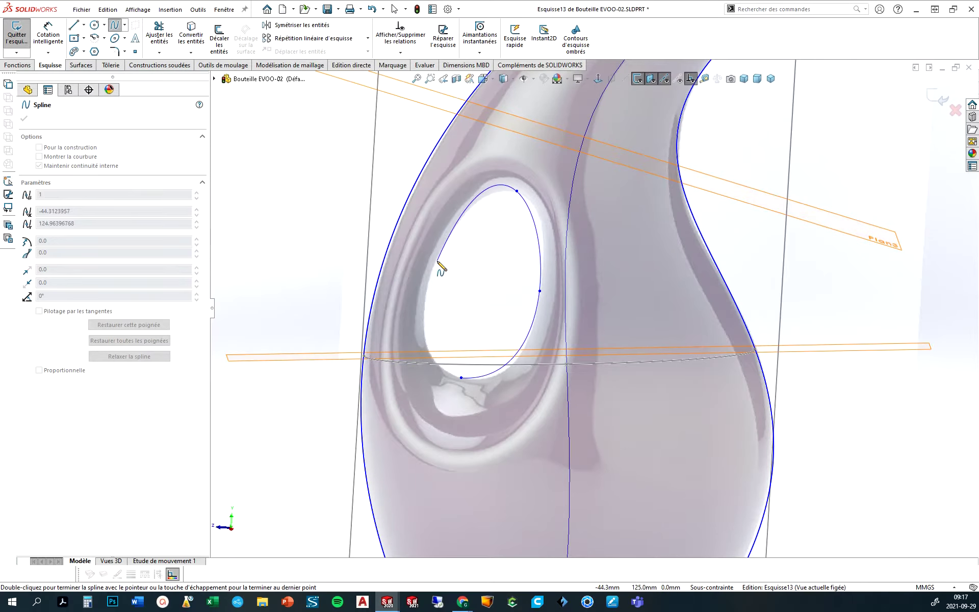
pyautogui.click(437, 261)
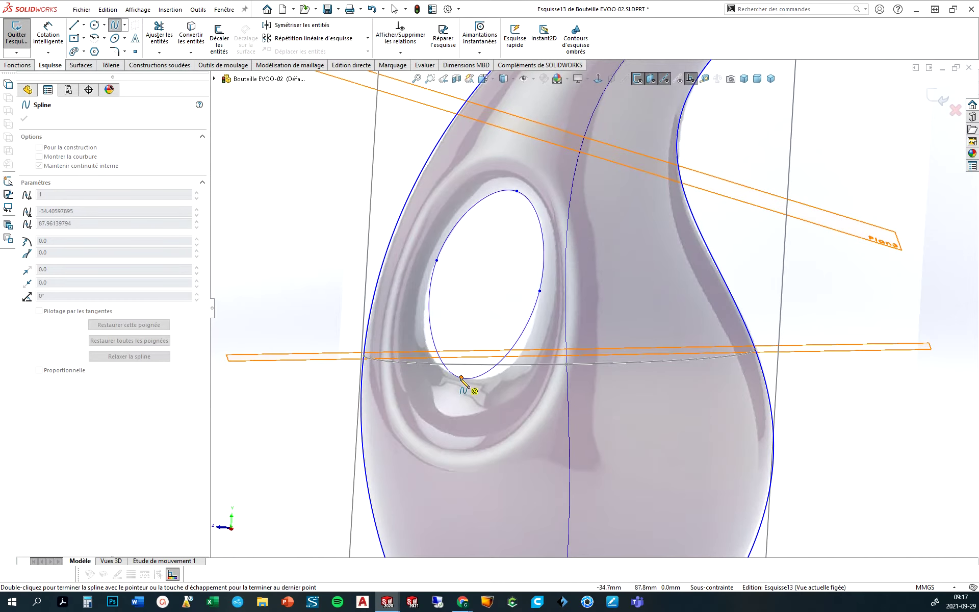
pyautogui.click(461, 378)
# Adjust the spline's right, bottom, left and top tangents to follow the hole
pyautogui.scroll(-2, 451, 325)
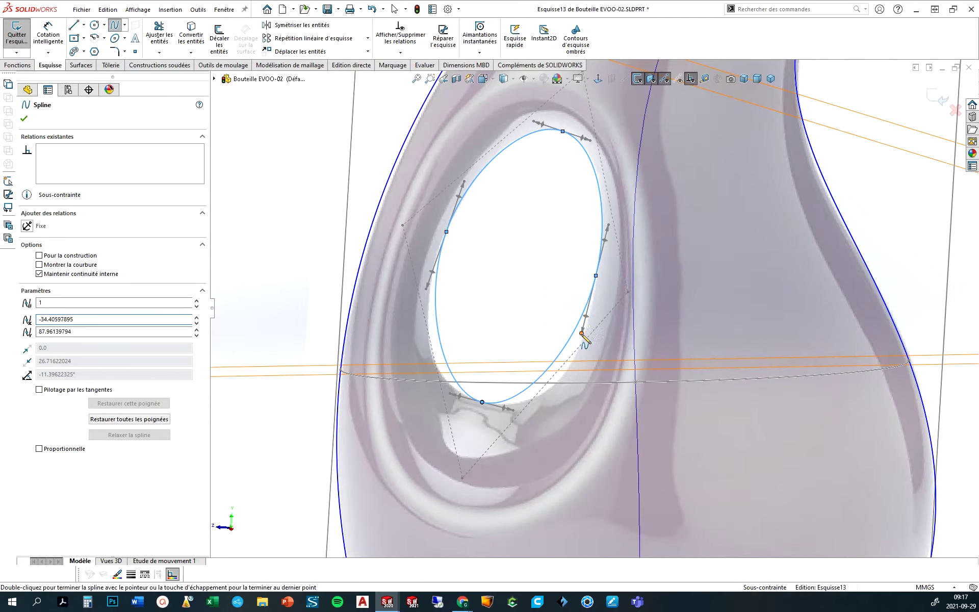
pyautogui.moveTo(583, 331); pyautogui.dragTo(584, 352)
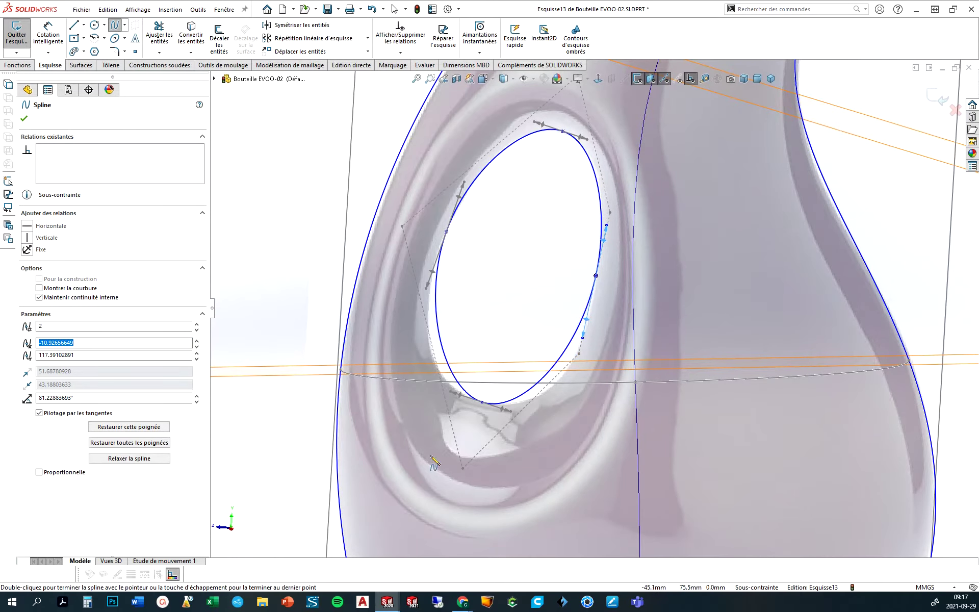
pyautogui.moveTo(451, 395); pyautogui.dragTo(450, 394)
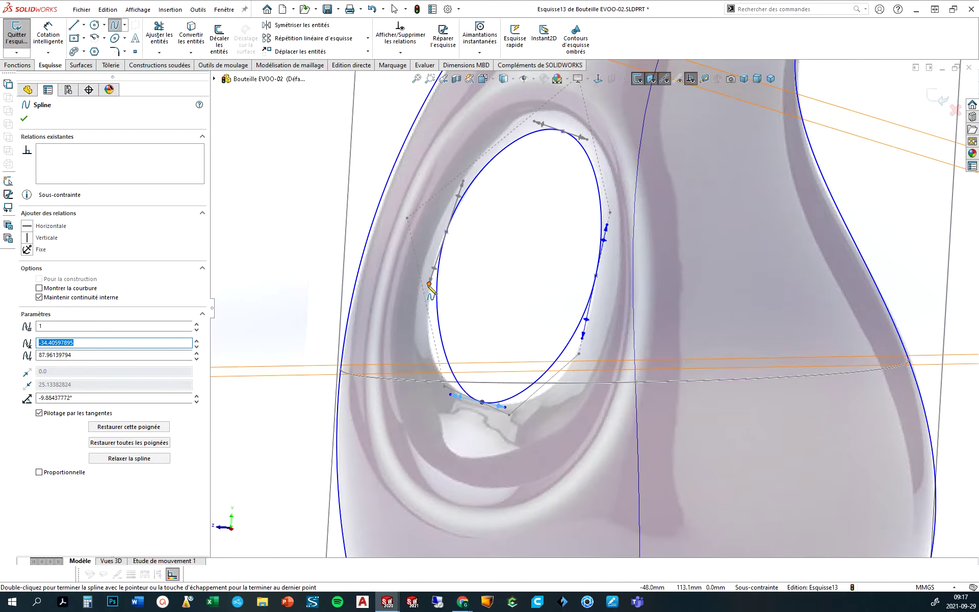
pyautogui.moveTo(429, 284); pyautogui.dragTo(427, 292)
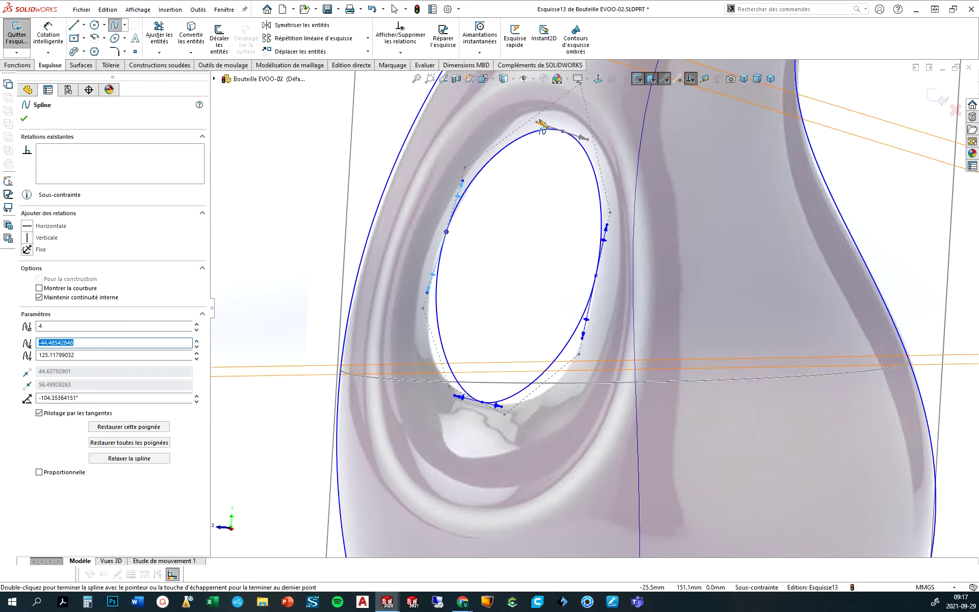
pyautogui.moveTo(538, 124); pyautogui.dragTo(530, 125)
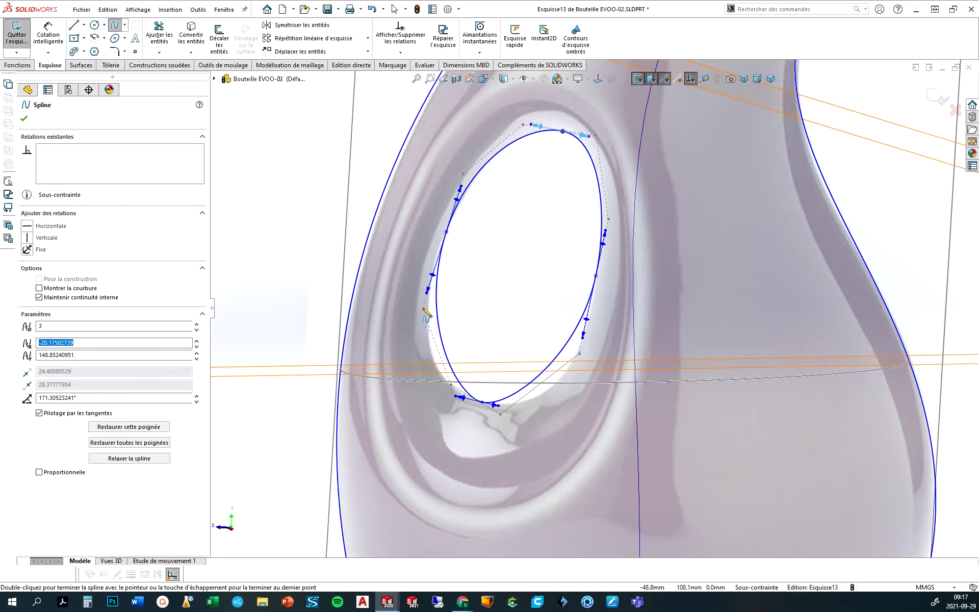
pyautogui.press('Escape')
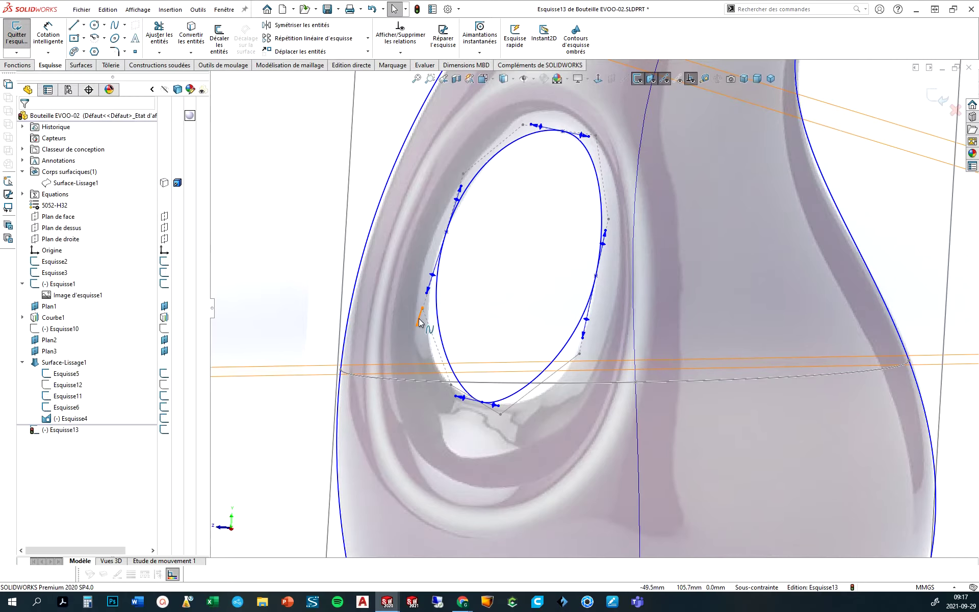
# Drag the inner spline's lower control-polygon vertices to fit the opening's bottom edge
pyautogui.click(419, 322)
pyautogui.press('Escape')
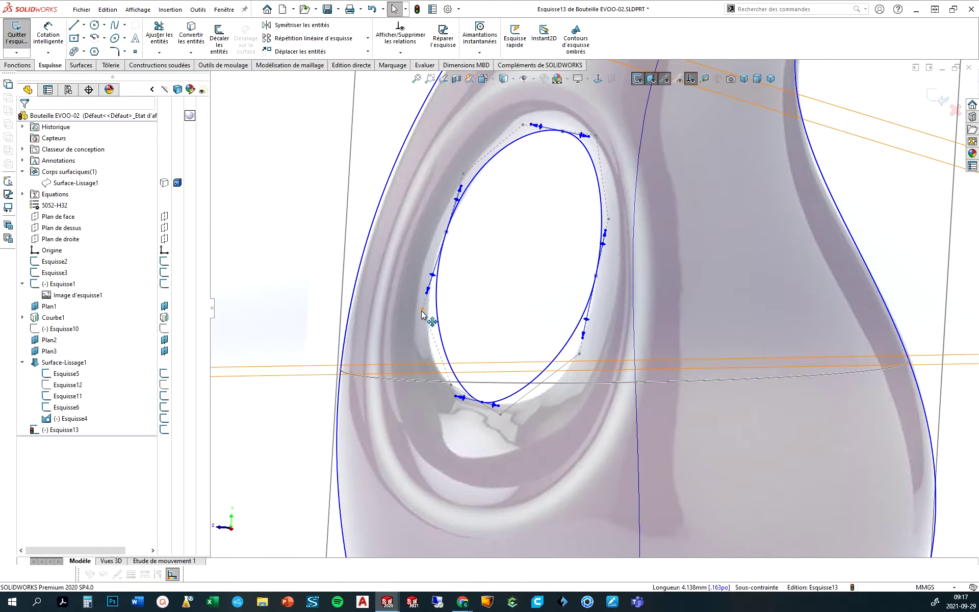
pyautogui.moveTo(422, 313); pyautogui.dragTo(411, 342)
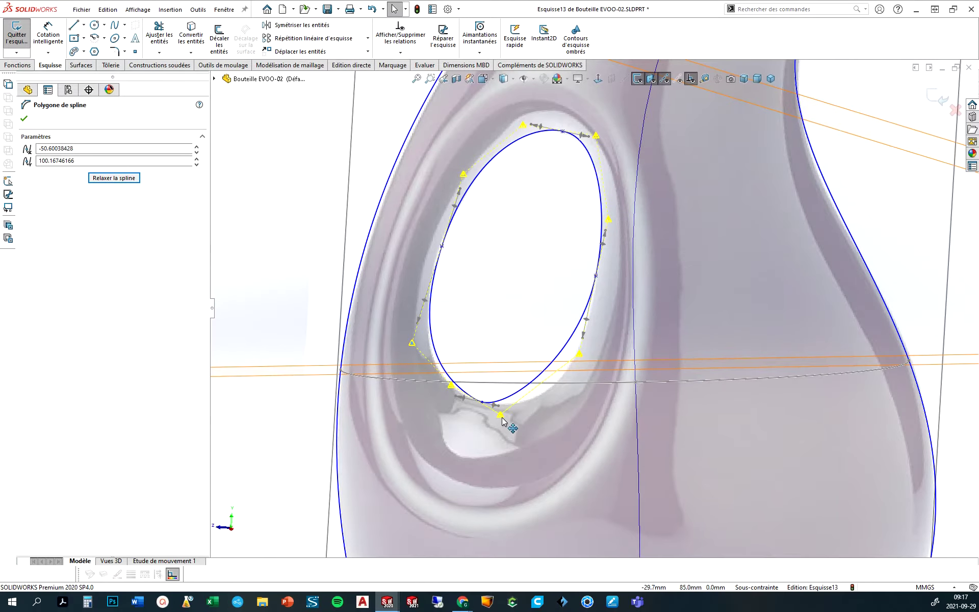
pyautogui.moveTo(501, 420); pyautogui.dragTo(556, 411)
pyautogui.moveTo(451, 387); pyautogui.dragTo(439, 401)
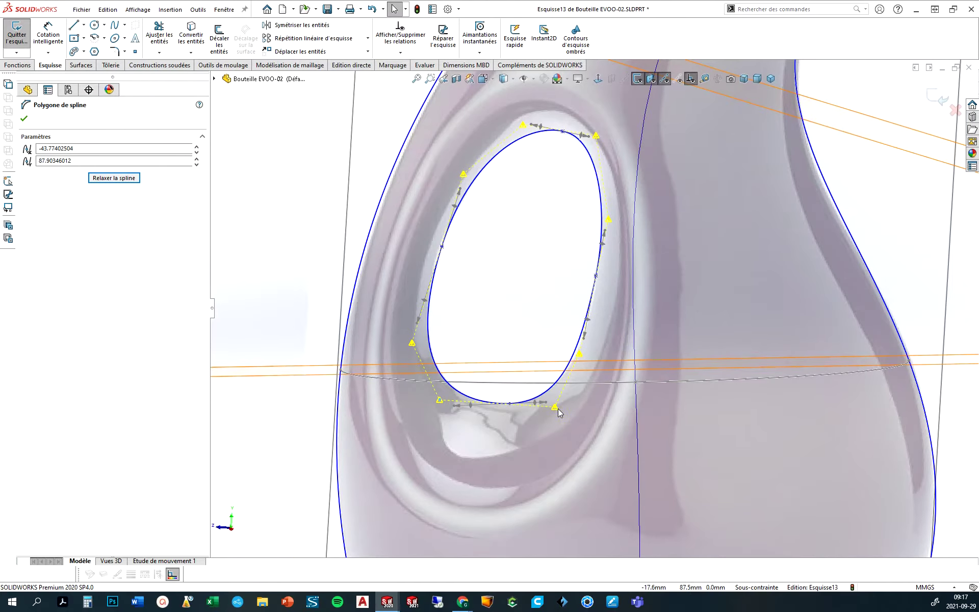
pyautogui.moveTo(555, 407); pyautogui.dragTo(553, 408)
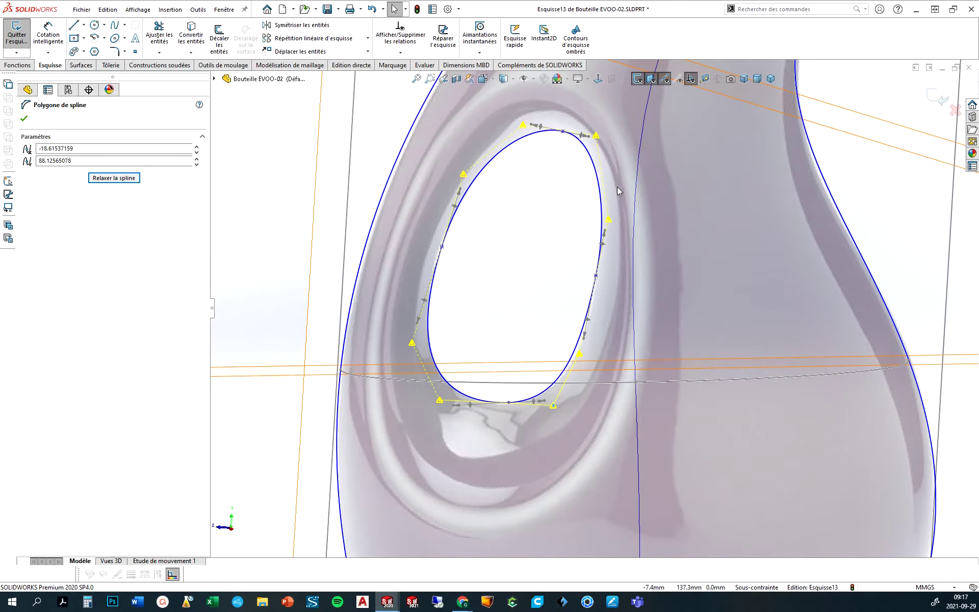
pyautogui.moveTo(579, 353); pyautogui.dragTo(582, 360)
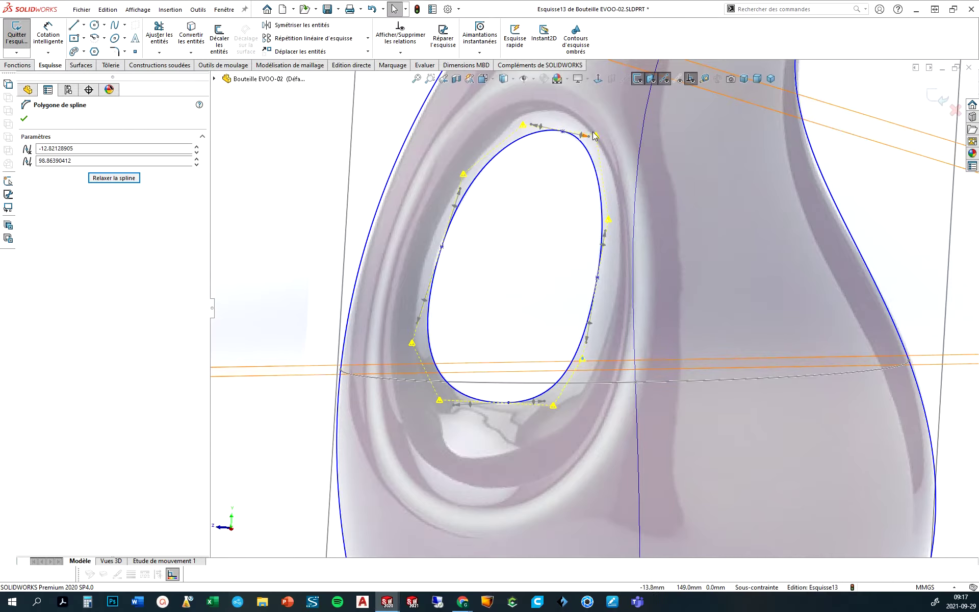
# Refine the inner spline's top vertices and top point to hug the opening's upper edge
pyautogui.moveTo(595, 138); pyautogui.dragTo(592, 138)
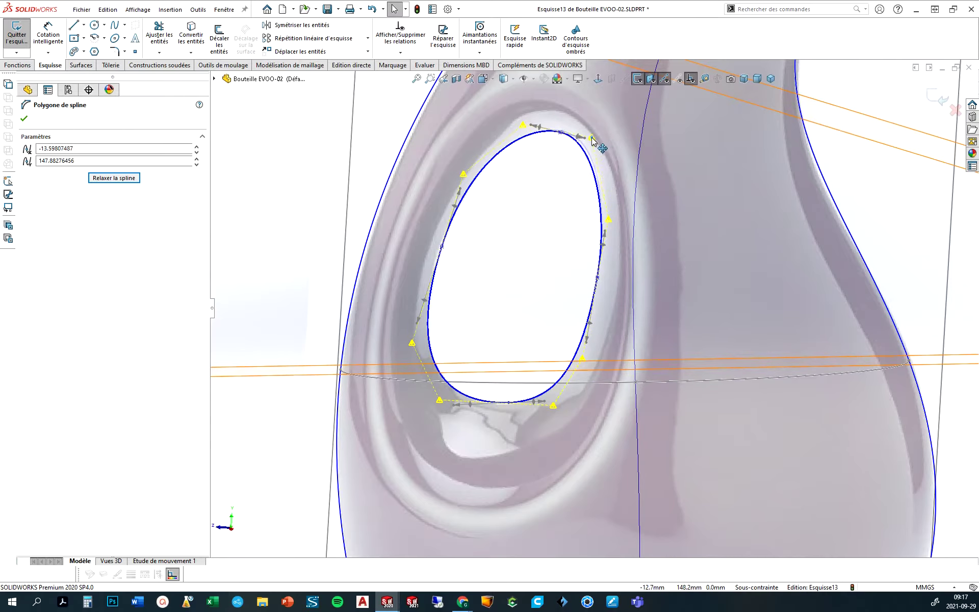
pyautogui.moveTo(523, 124); pyautogui.dragTo(509, 119)
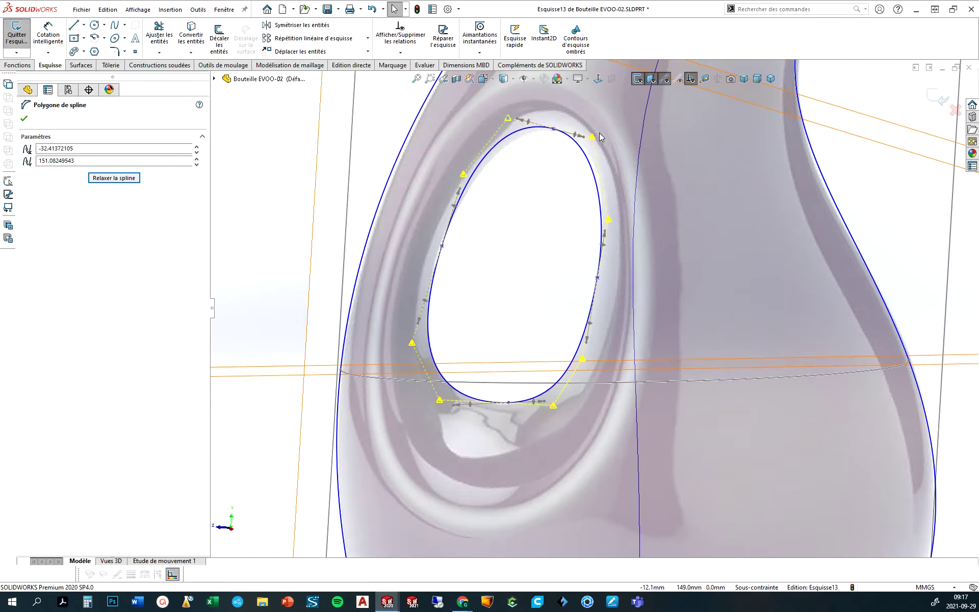
pyautogui.moveTo(593, 137); pyautogui.dragTo(599, 137)
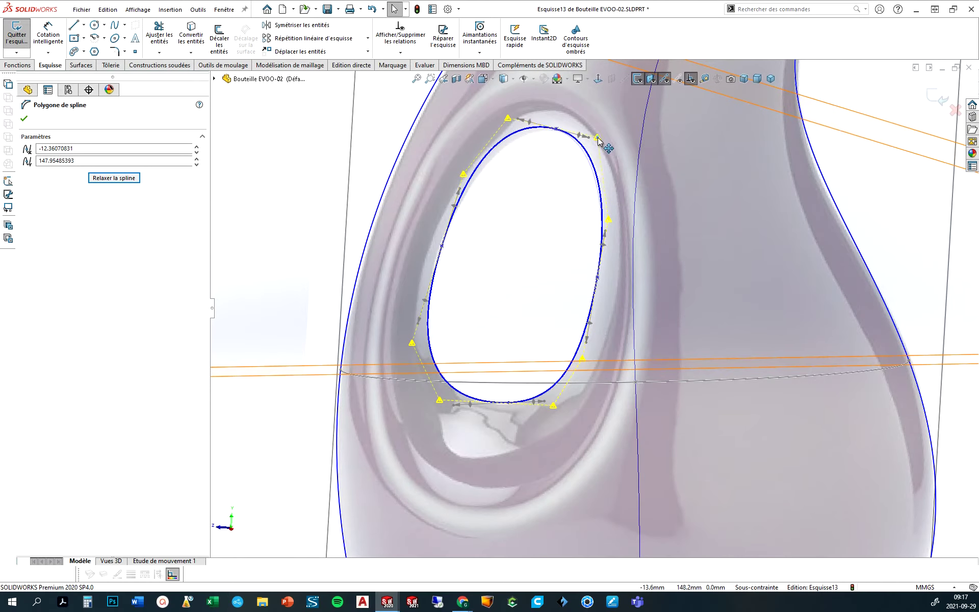
pyautogui.click(558, 129)
pyautogui.click(568, 133)
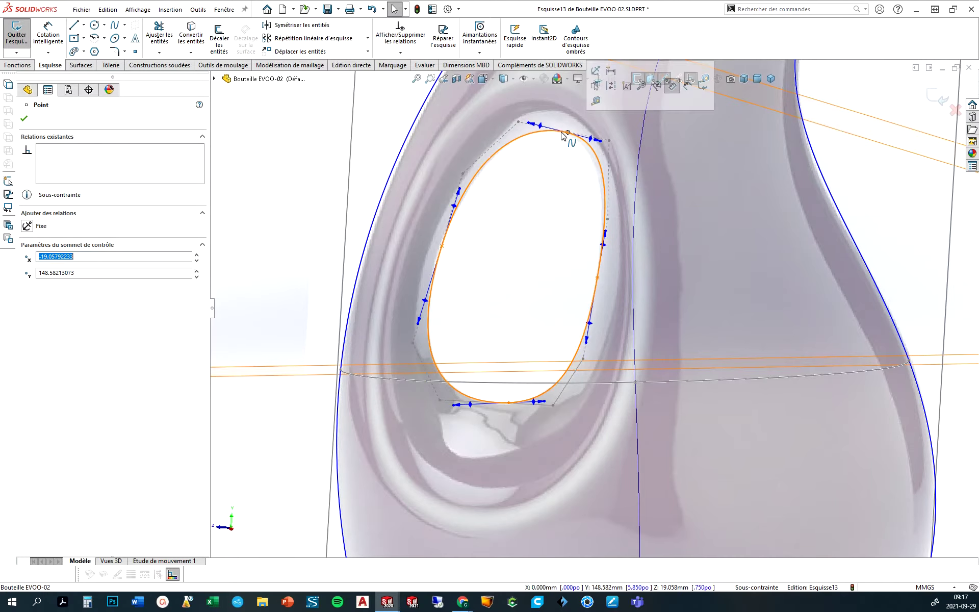
pyautogui.moveTo(556, 129); pyautogui.dragTo(564, 134)
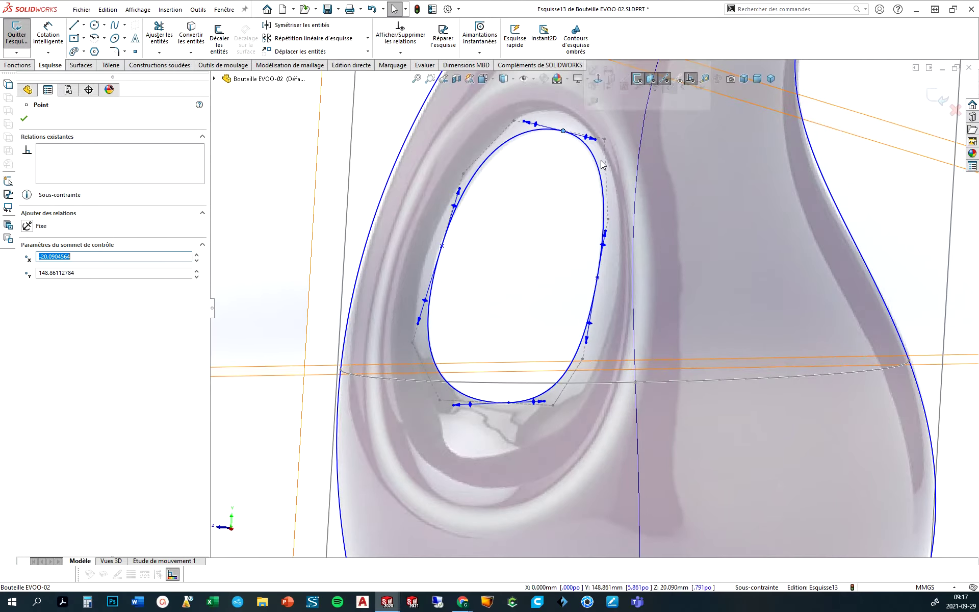
pyautogui.click(603, 142)
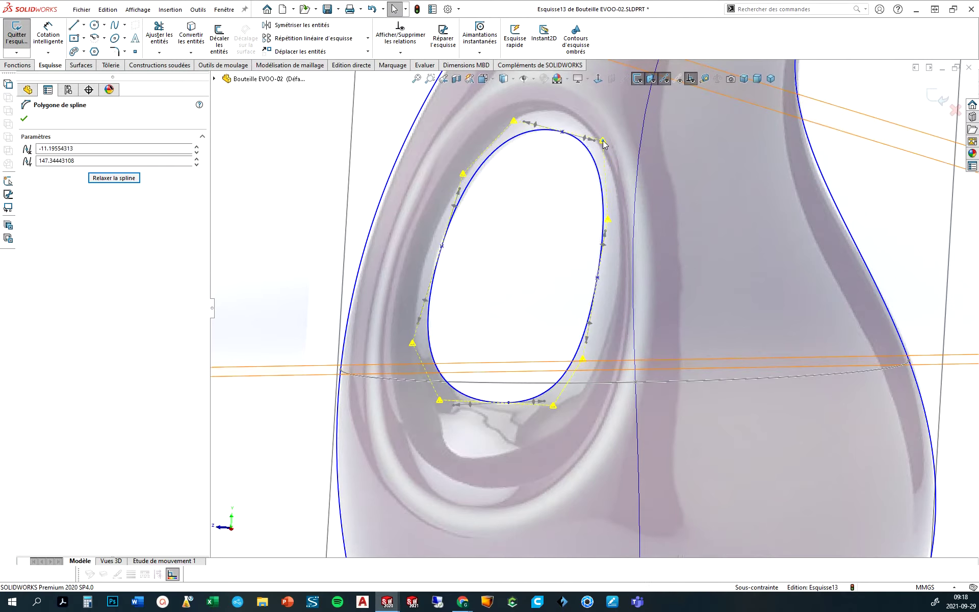
pyautogui.scroll(3, 535, 357)
pyautogui.scroll(-2, 541, 314)
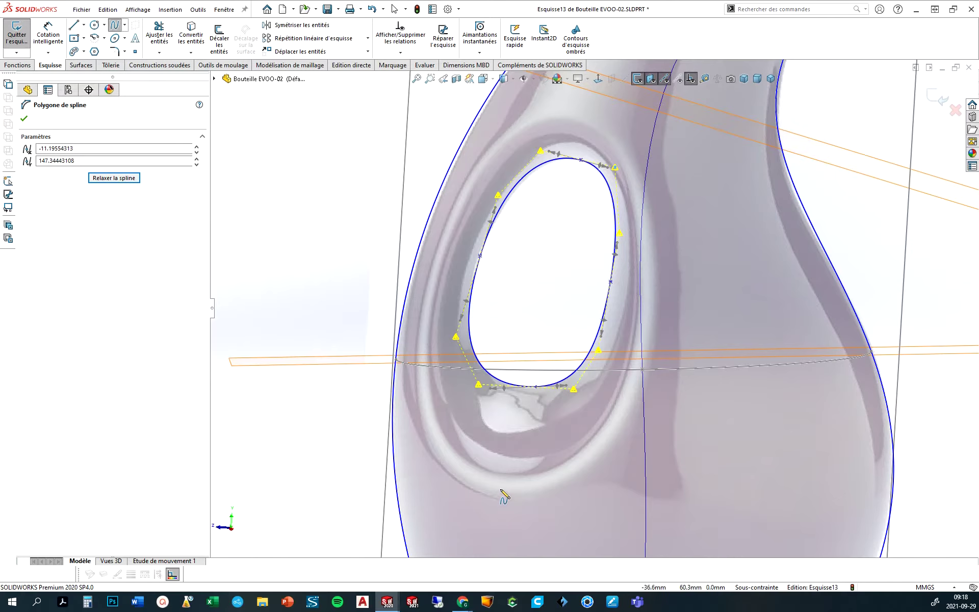
# Draw a second closed four-point spline outside the first around the opening
pyautogui.click(485, 487)
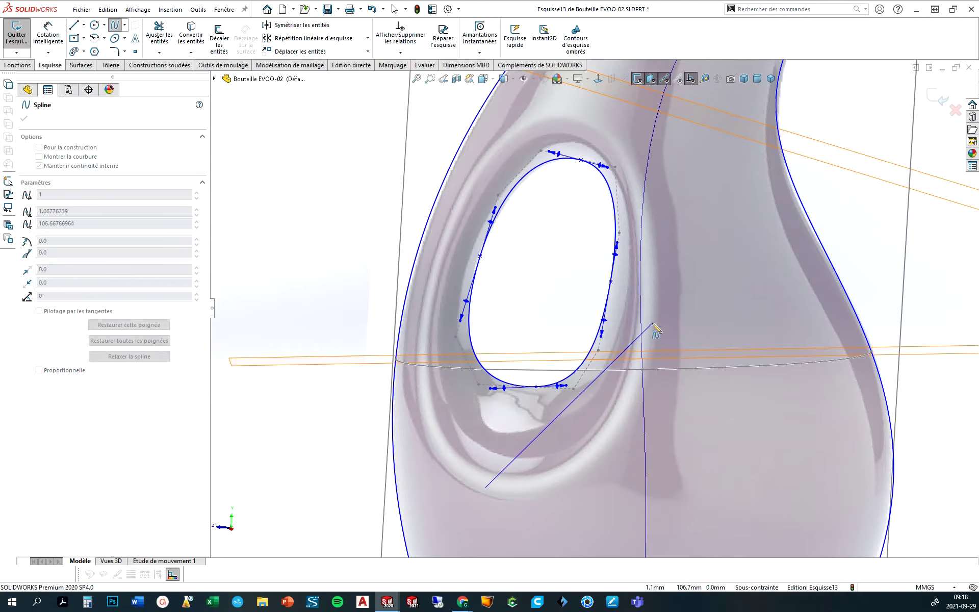
pyautogui.click(647, 331)
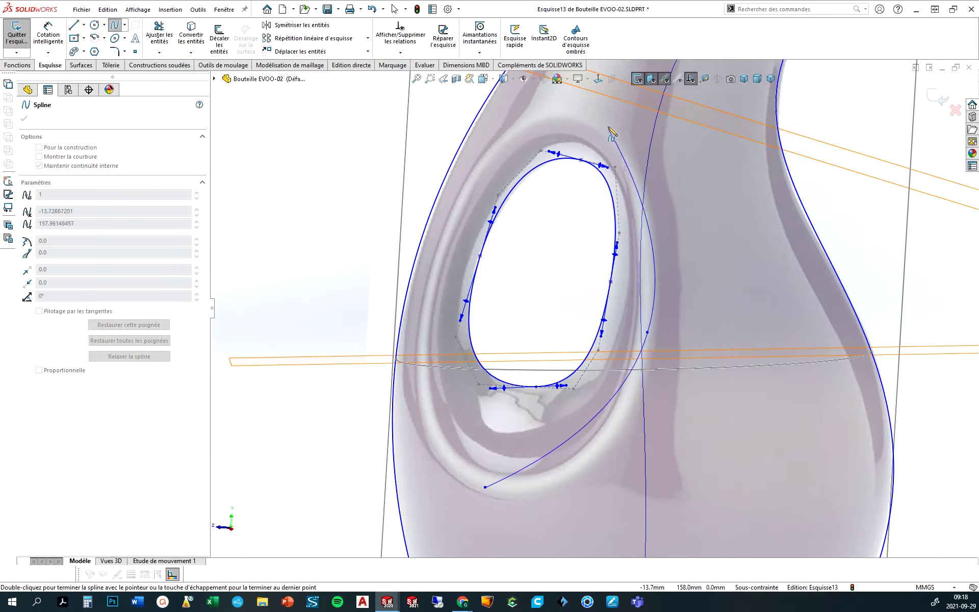
pyautogui.click(574, 122)
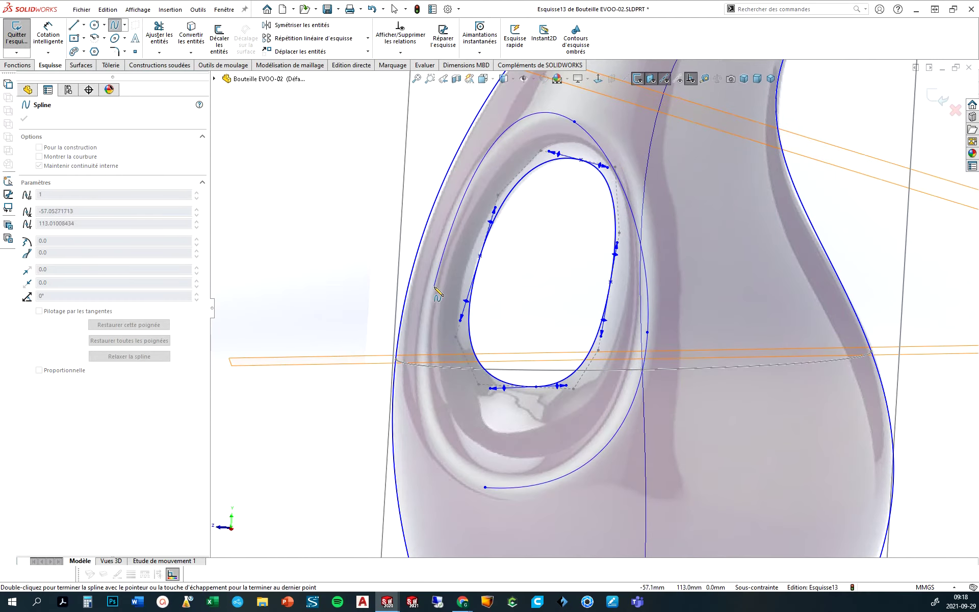
pyautogui.click(433, 285)
pyautogui.click(485, 486)
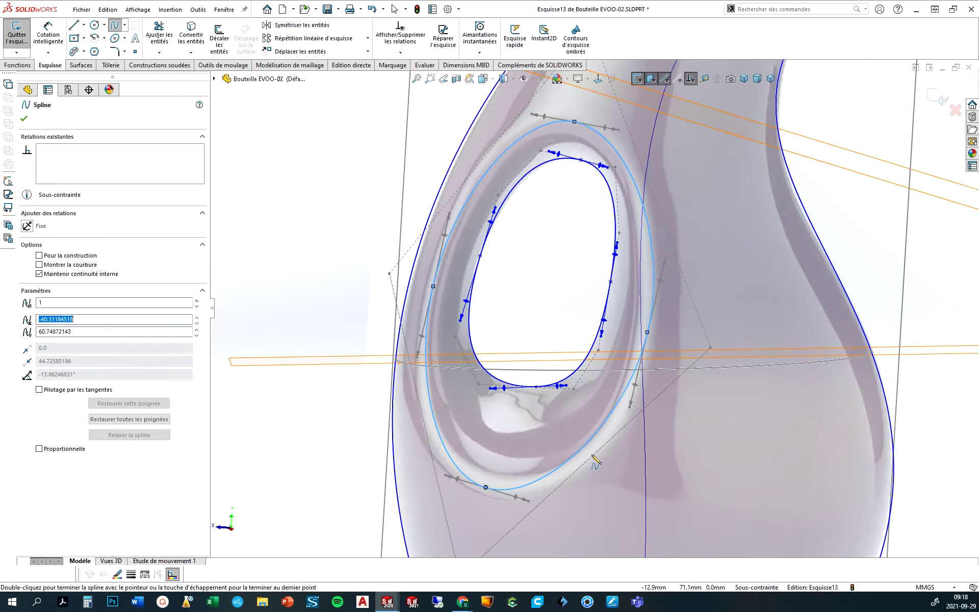
# Smooth the outer spline's bottom, lower-left and lower-right tangents
pyautogui.moveTo(529, 502); pyautogui.dragTo(524, 501)
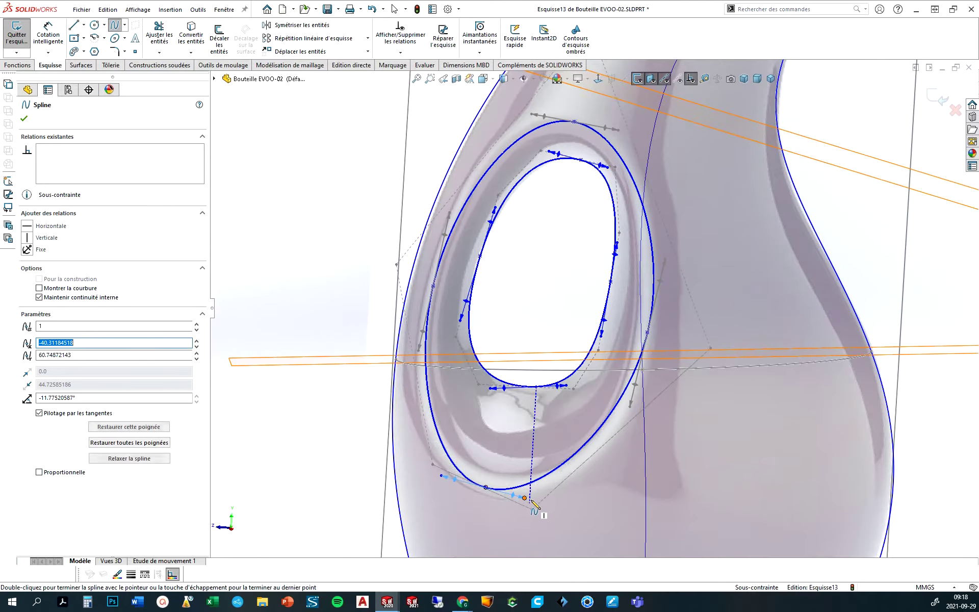
pyautogui.click(630, 409)
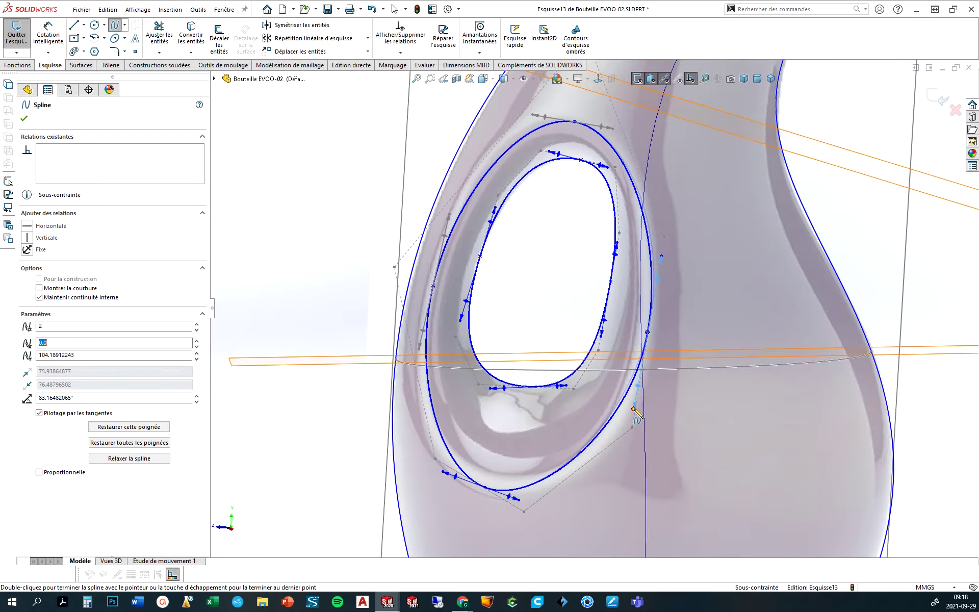
pyautogui.click(613, 129)
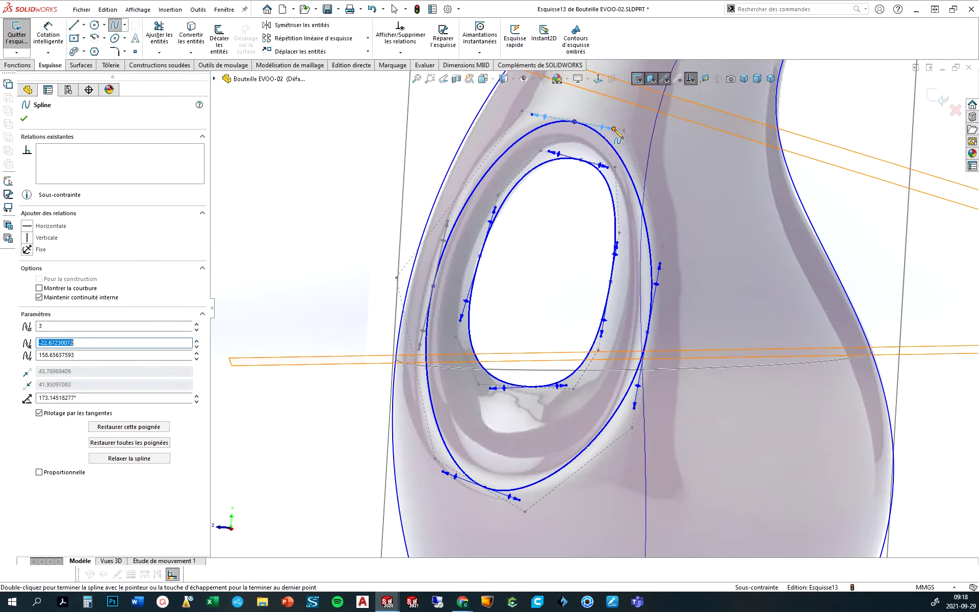
pyautogui.click(418, 347)
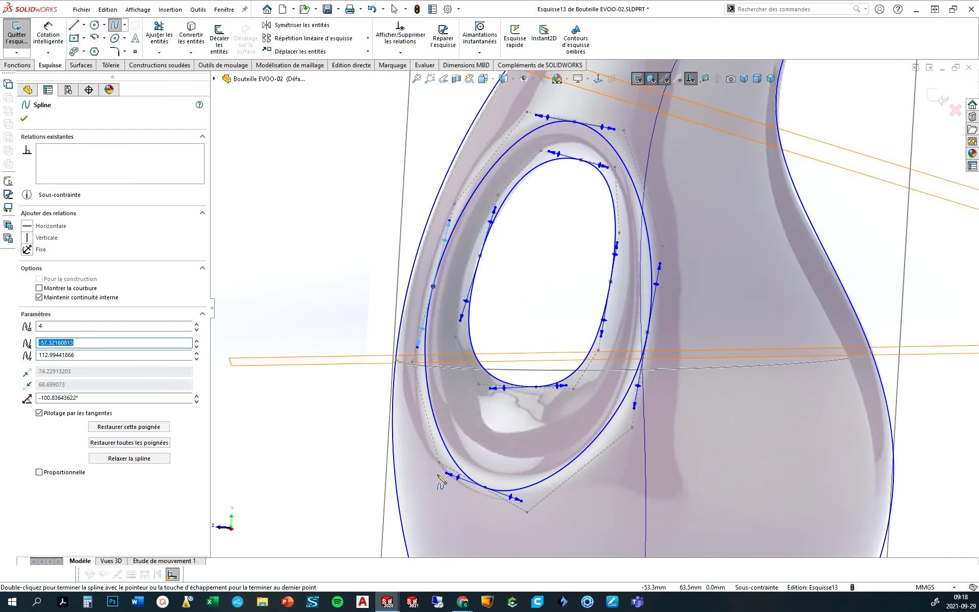
pyautogui.press('Escape')
pyautogui.press('Escape')
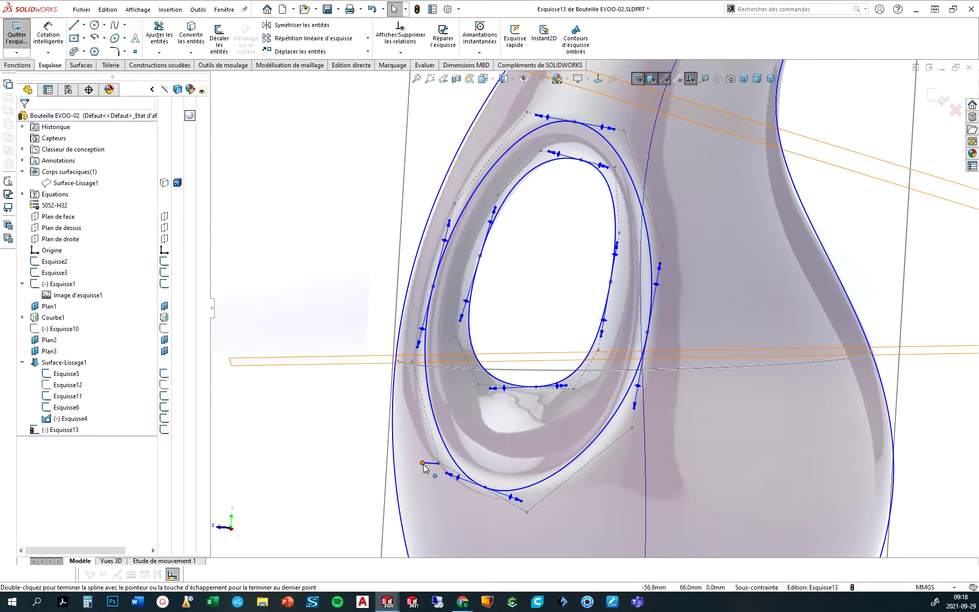
pyautogui.click(430, 464)
pyautogui.press('Escape')
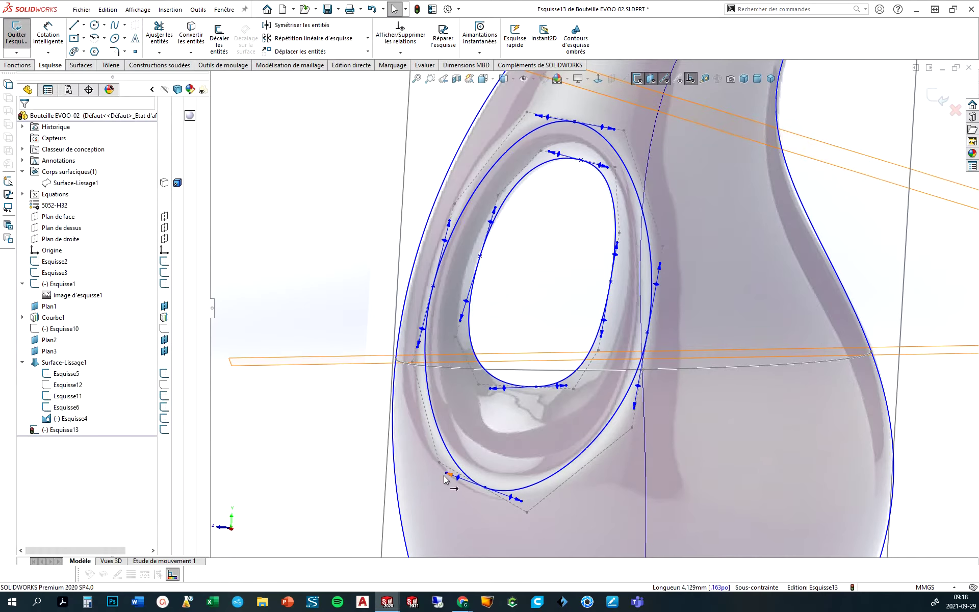
pyautogui.moveTo(446, 476); pyautogui.dragTo(435, 471)
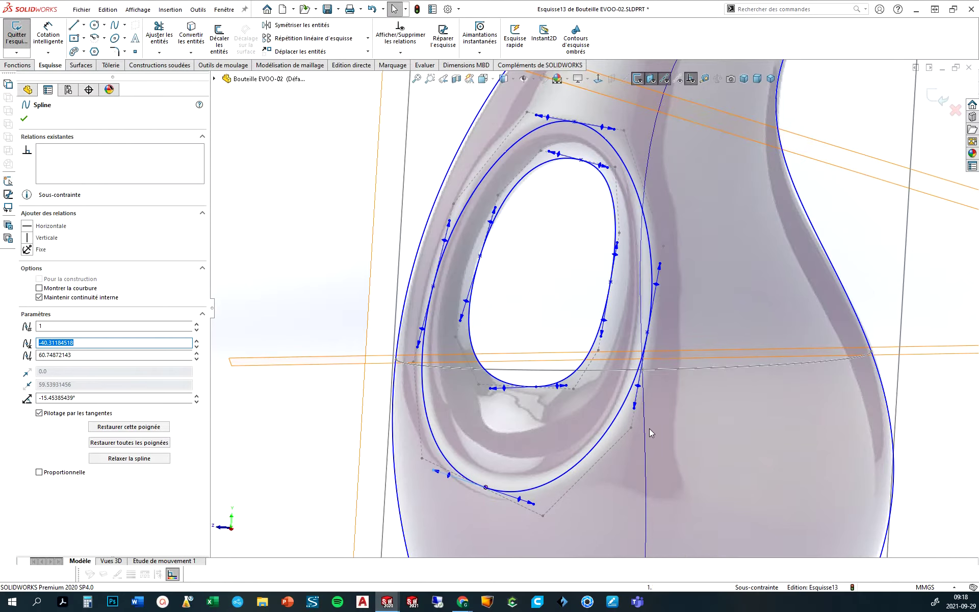
pyautogui.moveTo(630, 429); pyautogui.dragTo(630, 441)
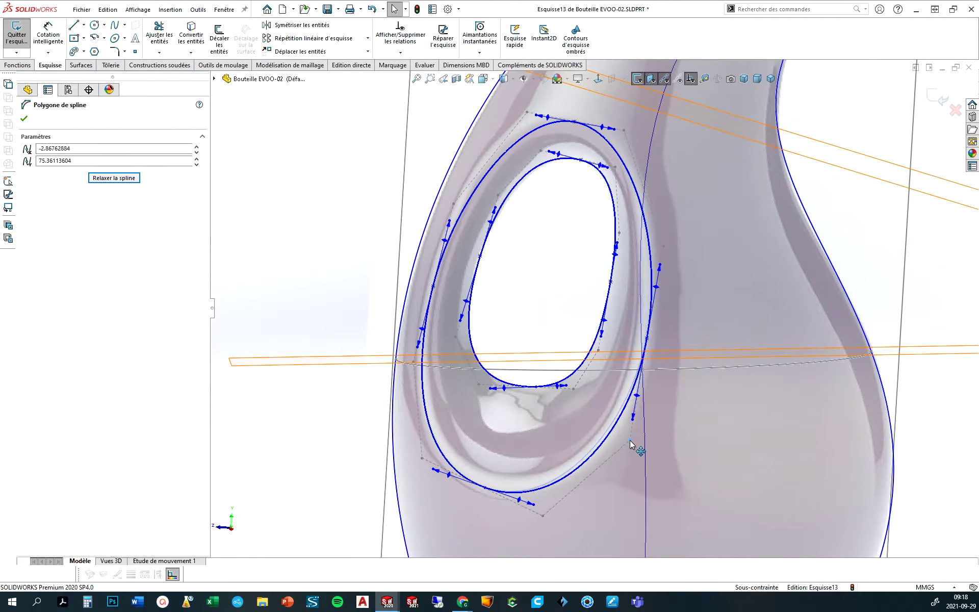
# Widen the outer loop's upper-right corner and pull its right side inward
pyautogui.click(485, 486)
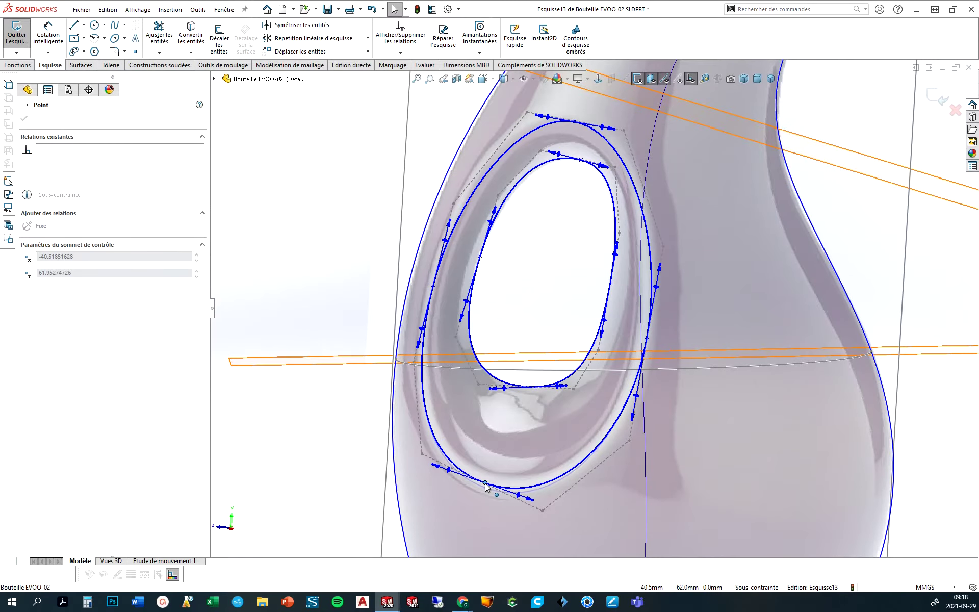
pyautogui.scroll(-1, 604, 168)
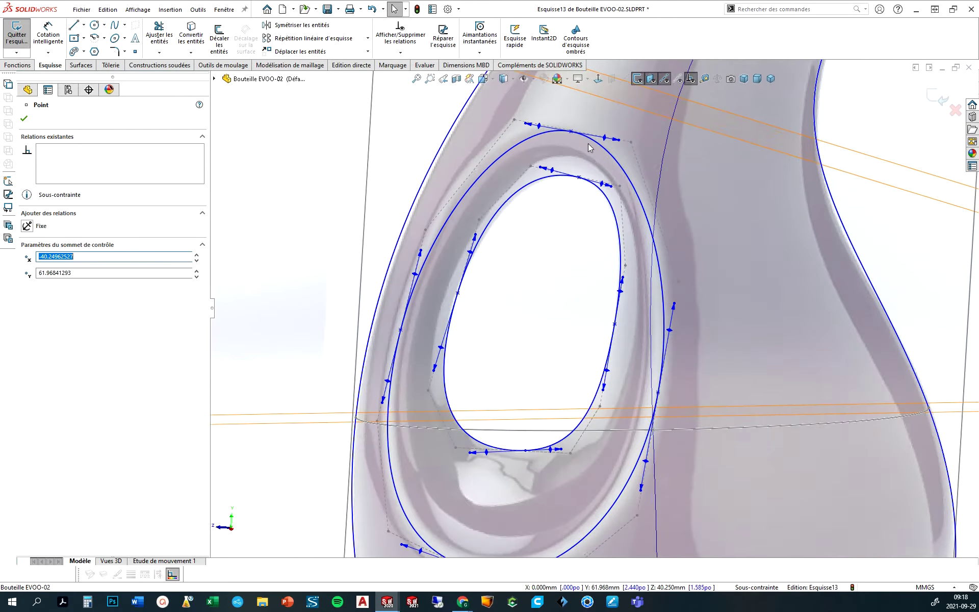
pyautogui.scroll(-1, 603, 166)
pyautogui.moveTo(646, 149); pyautogui.dragTo(660, 152)
pyautogui.keyDown('ctrl'); pyautogui.moveTo(660, 152); pyautogui.dragTo(637, 139, button='middle'); pyautogui.keyUp('ctrl')
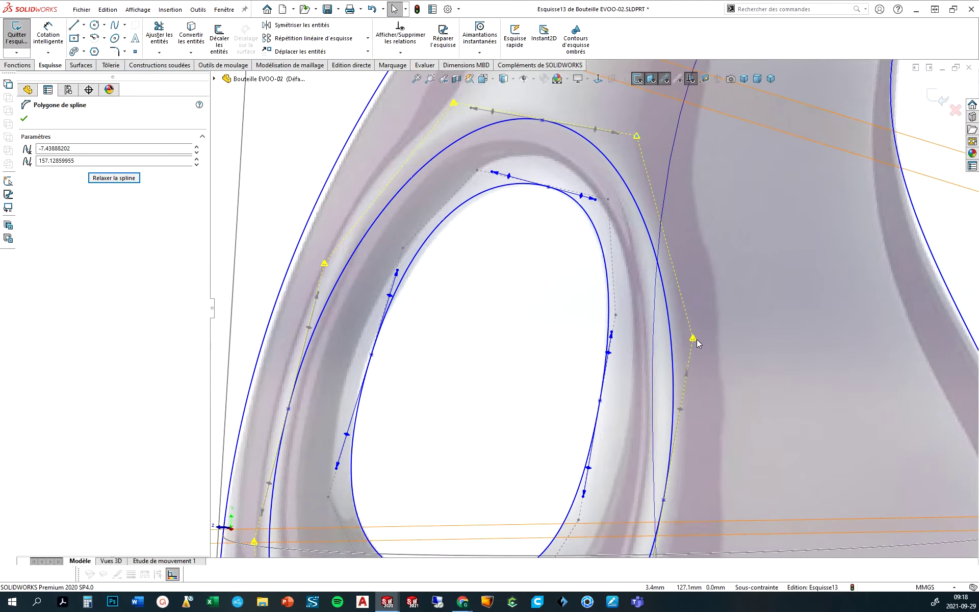
pyautogui.moveTo(696, 340); pyautogui.dragTo(678, 343)
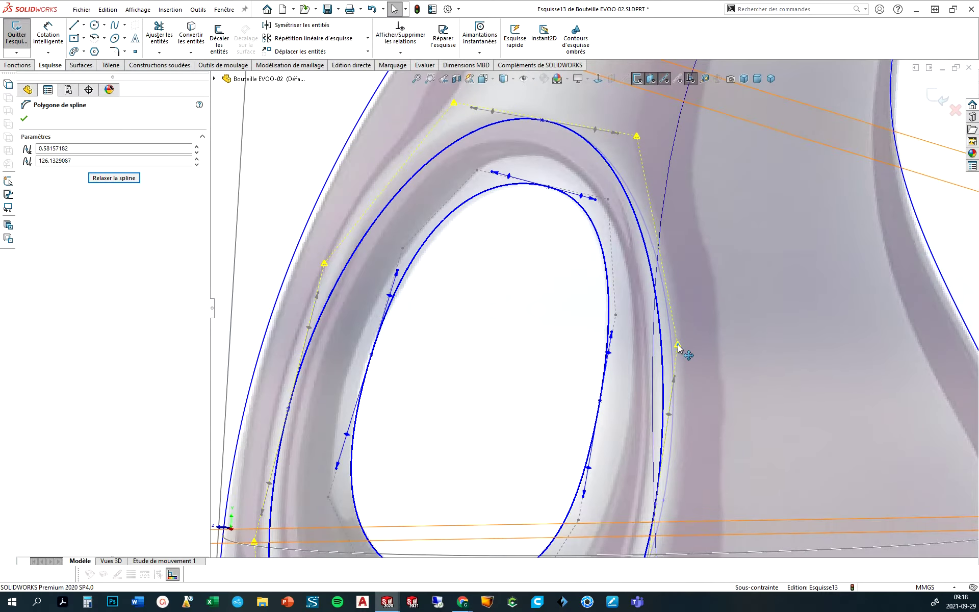
# Adjust the outer loop's left, top-right, right and lower-right control vertices
pyautogui.scroll(3, 678, 346)
pyautogui.scroll(2, 723, 396)
pyautogui.scroll(-3, 723, 396)
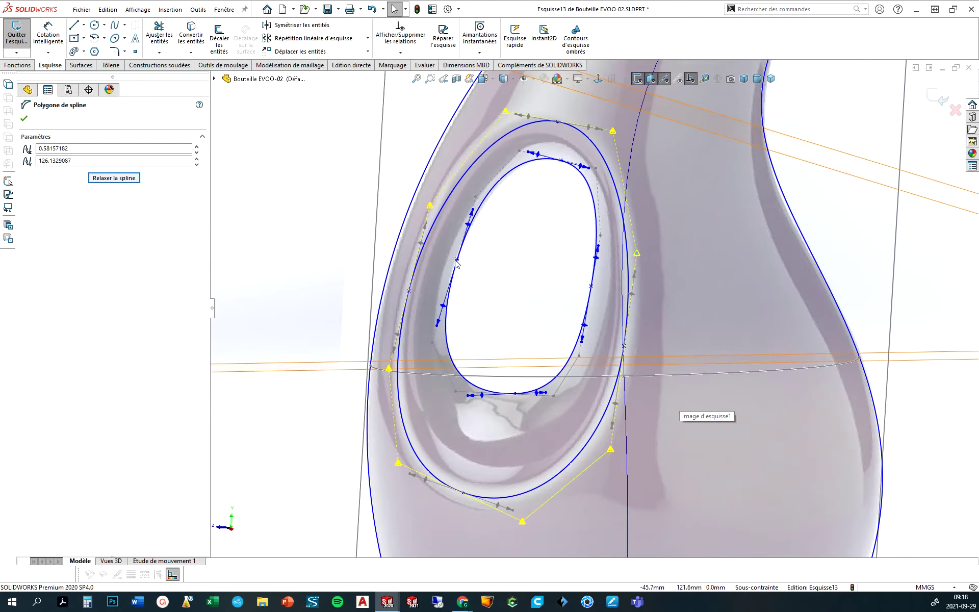
pyautogui.moveTo(430, 208); pyautogui.dragTo(432, 189)
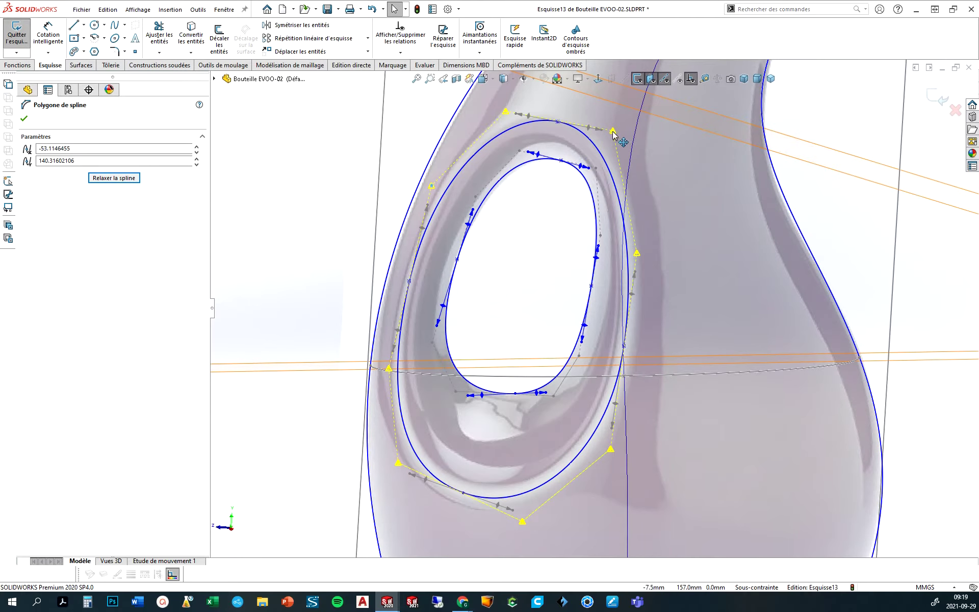
pyautogui.moveTo(612, 131)
pyautogui.mouseDown()
pyautogui.moveTo(598, 151)
pyautogui.moveTo(614, 128)
pyautogui.mouseUp()
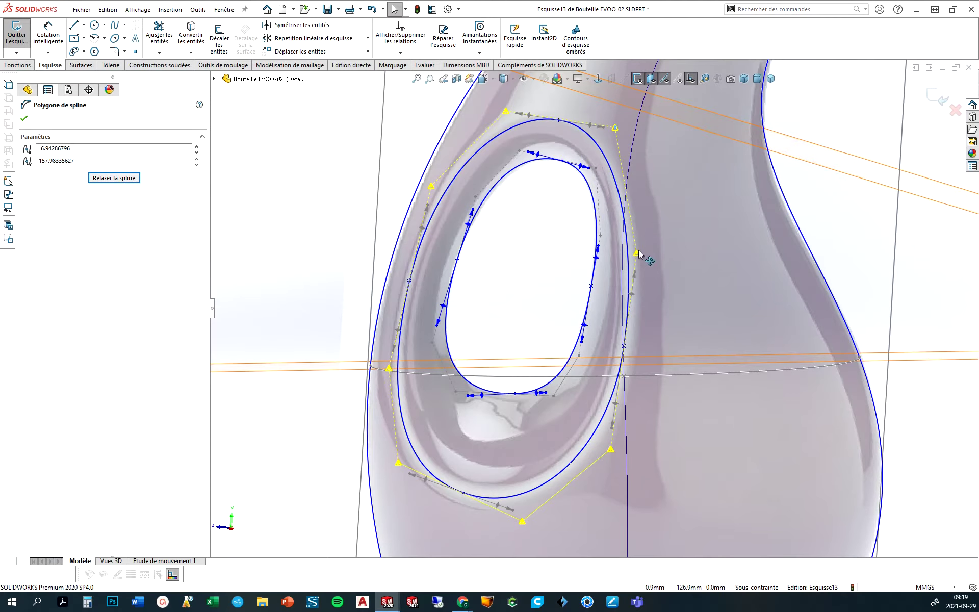
pyautogui.moveTo(636, 252); pyautogui.dragTo(643, 252)
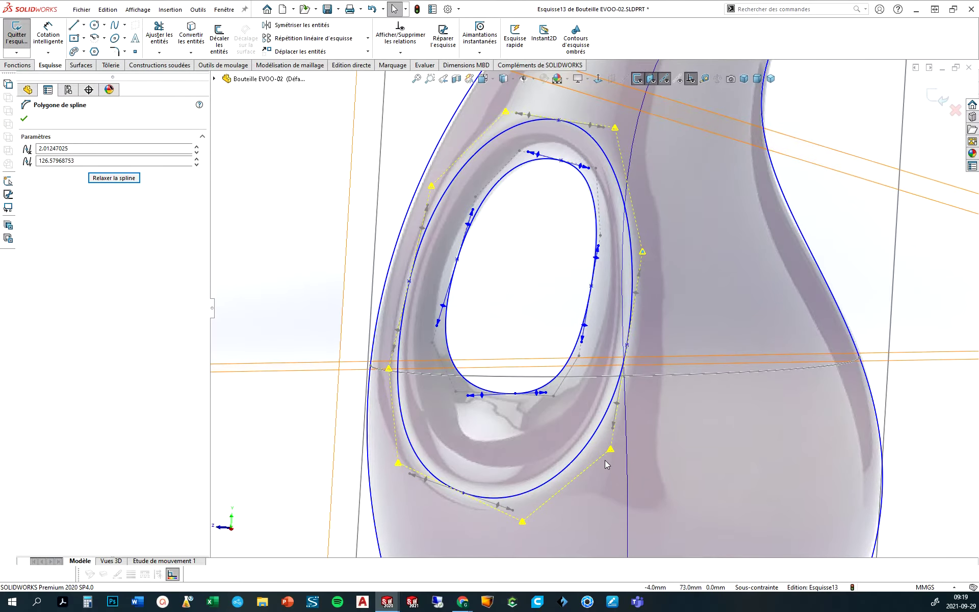
pyautogui.moveTo(610, 449); pyautogui.dragTo(605, 453)
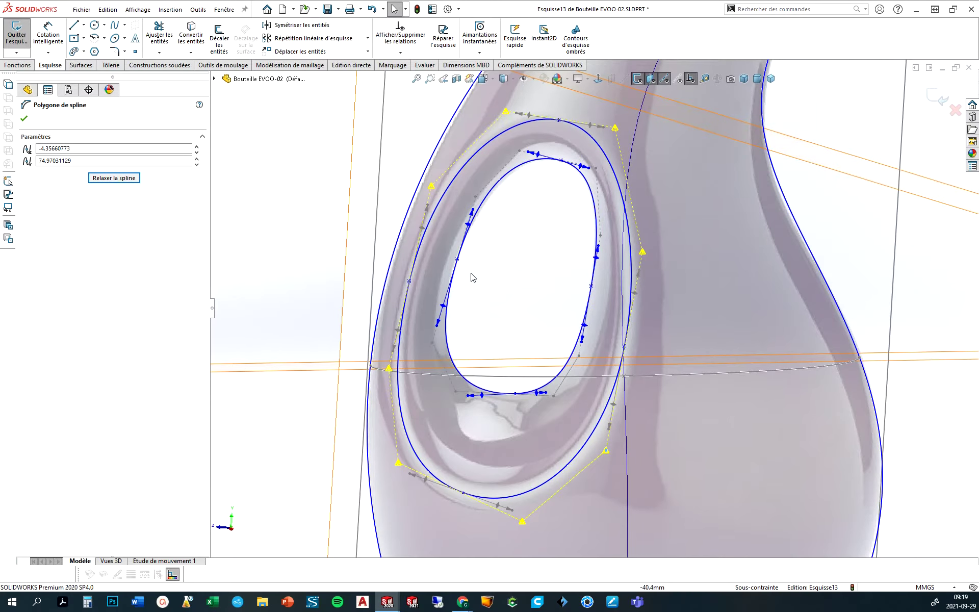
# Check both loops against the bottle, then exit Esquisse13
pyautogui.click(594, 168)
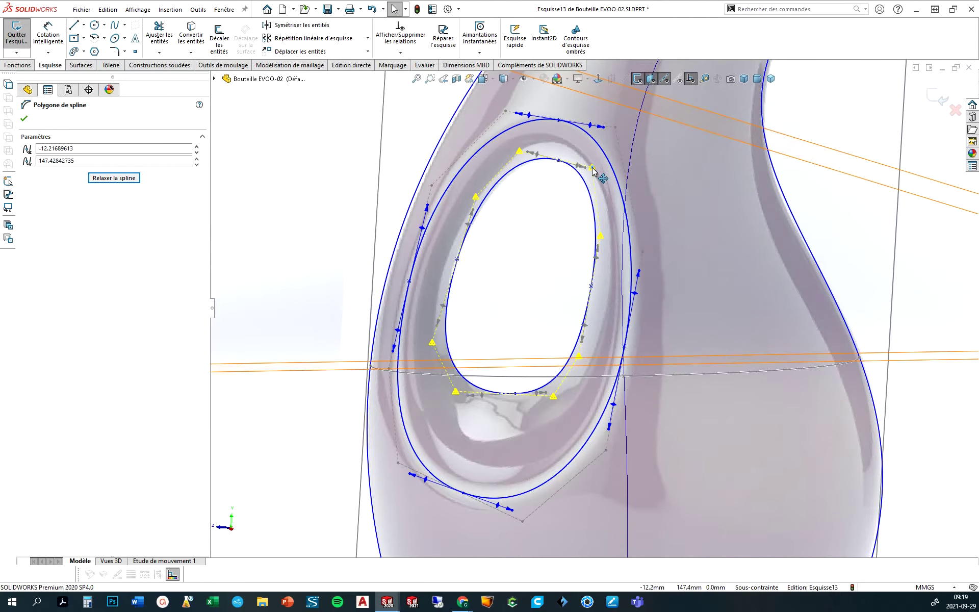
pyautogui.moveTo(499, 305); pyautogui.dragTo(489, 421, button='middle')
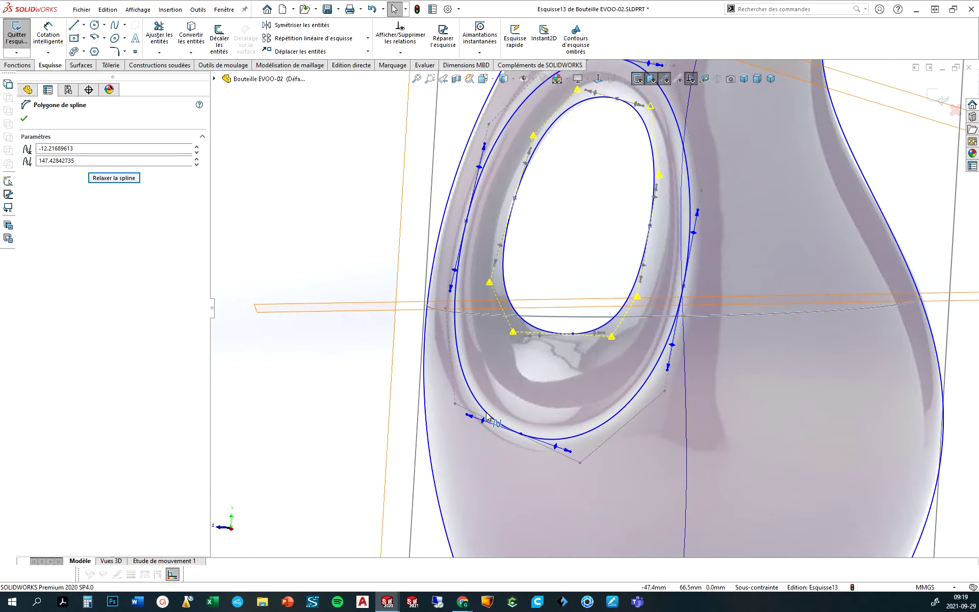
pyautogui.moveTo(542, 361); pyautogui.dragTo(641, 244, button='middle')
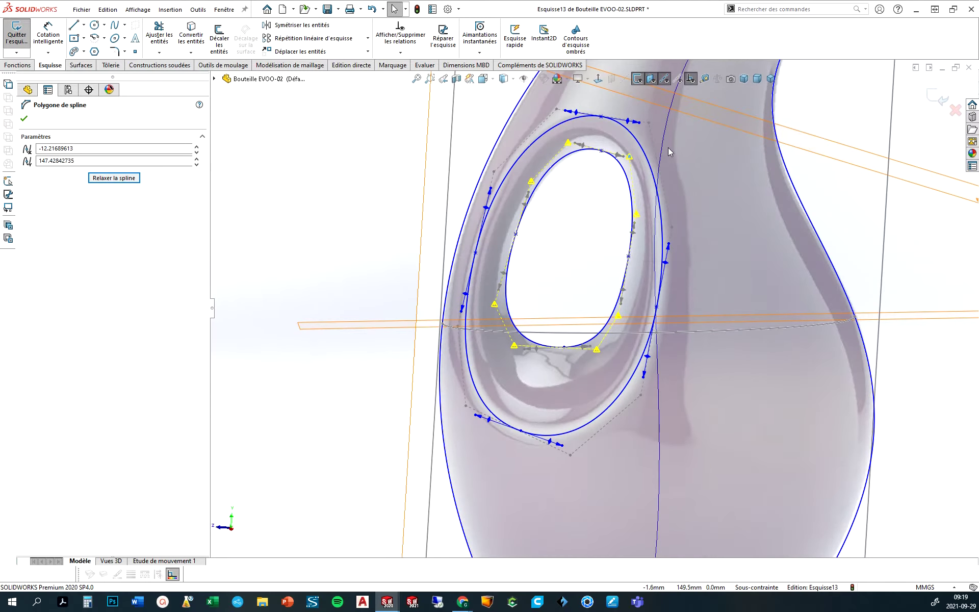
pyautogui.press('z')
pyautogui.click(938, 98)
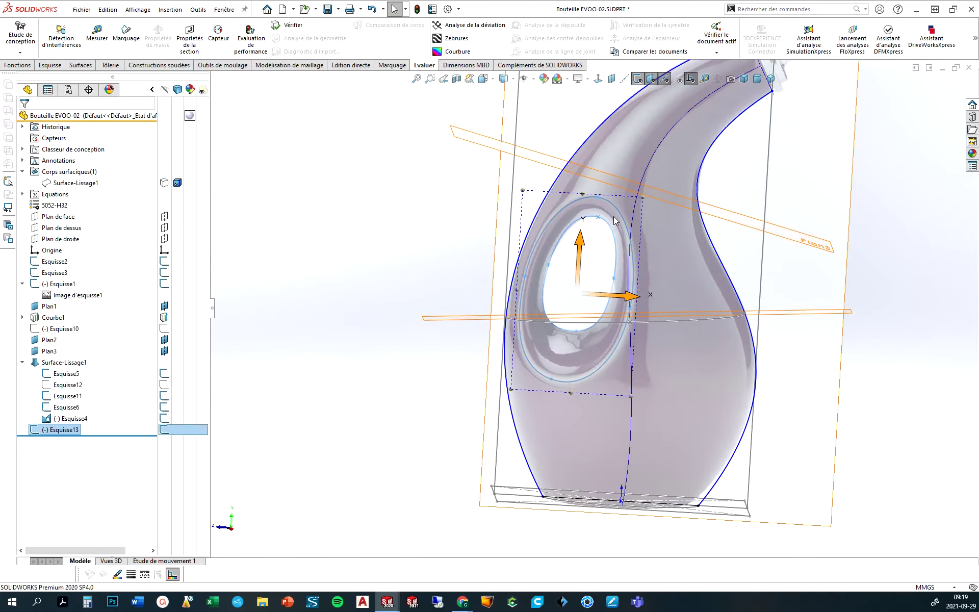
# Select Surface-Lissage1 and orbit to a clean side view of the bottle
pyautogui.moveTo(476, 210); pyautogui.dragTo(682, 358, button='middle')
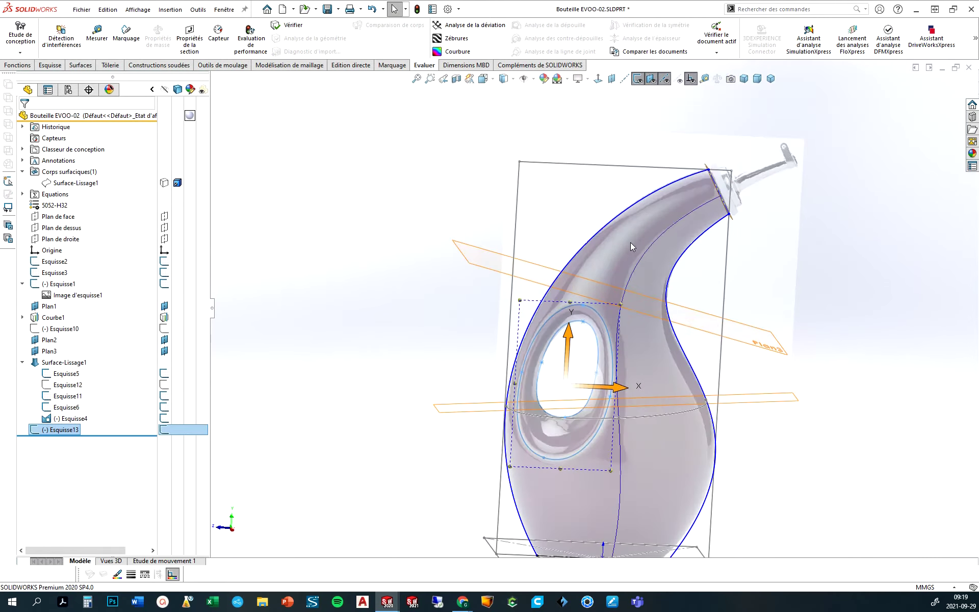
pyautogui.click(308, 360)
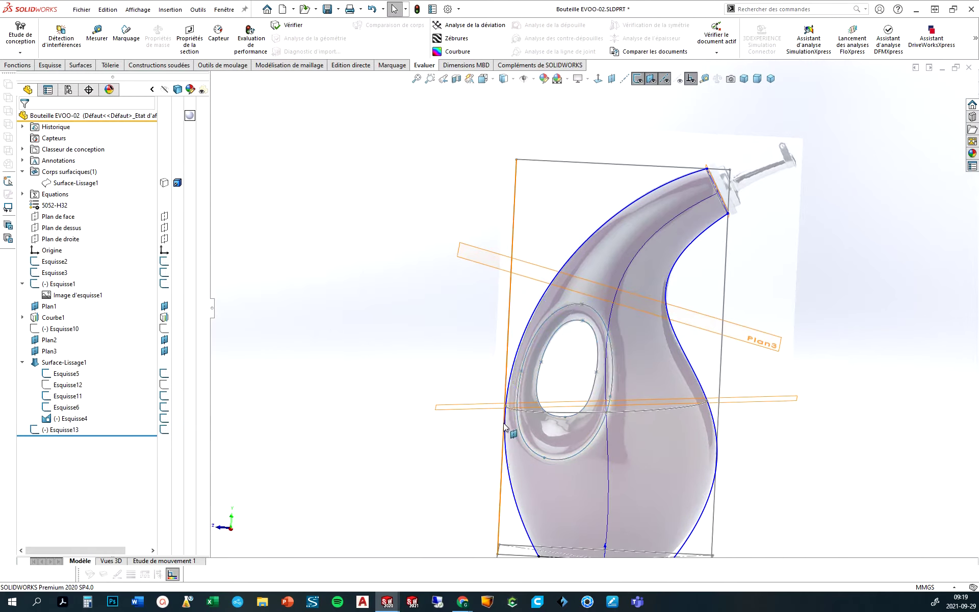
pyautogui.moveTo(504, 423); pyautogui.dragTo(560, 447, button='middle')
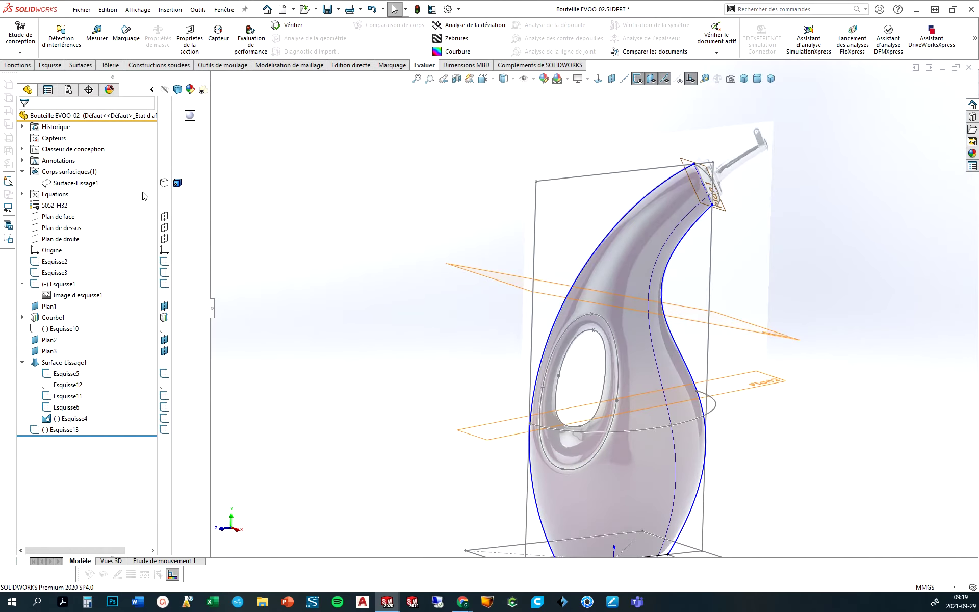
pyautogui.click(75, 183)
pyautogui.moveTo(542, 421)
pyautogui.mouseDown(button='middle')
pyautogui.moveTo(623, 421)
pyautogui.moveTo(630, 439)
pyautogui.mouseUp(button='middle')
pyautogui.moveTo(673, 360)
pyautogui.mouseDown(button='middle')
pyautogui.moveTo(645, 338)
pyautogui.moveTo(606, 363)
pyautogui.mouseUp(button='middle')
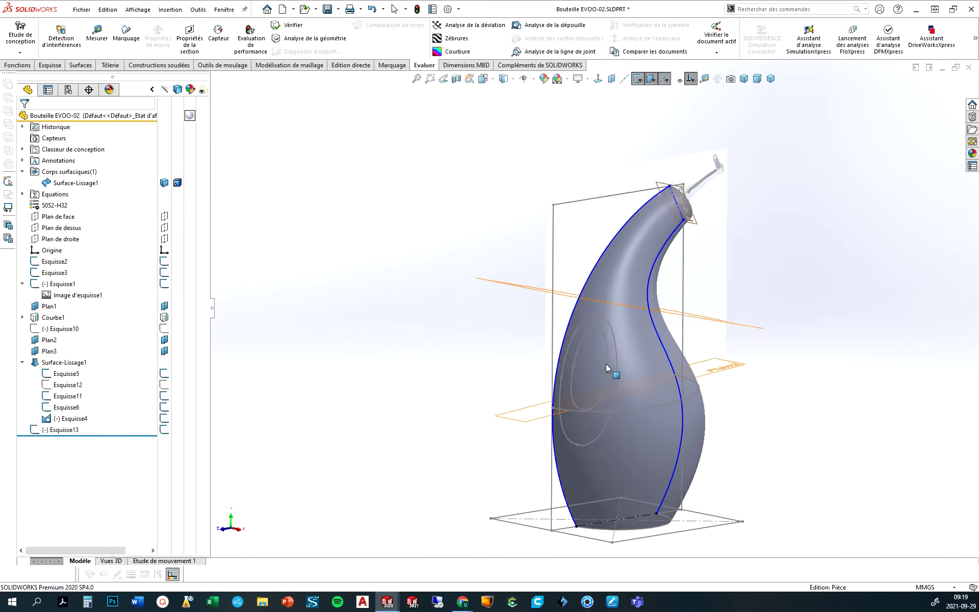
pyautogui.moveTo(307, 134); pyautogui.dragTo(285, 122, button='middle')
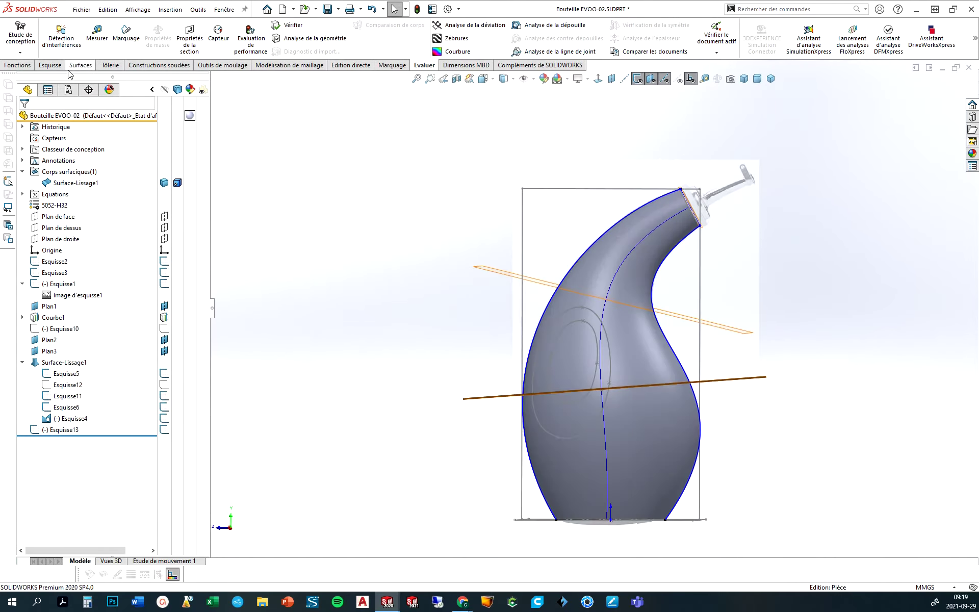
# Trim the bottle surface with Esquisse13, removing both ellipse regions
pyautogui.click(82, 65)
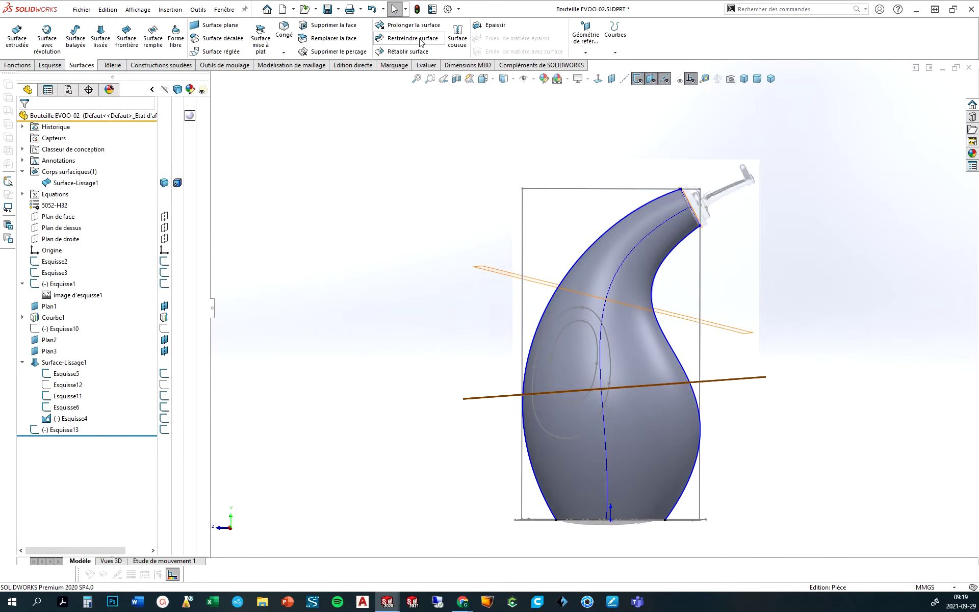
pyautogui.click(401, 39)
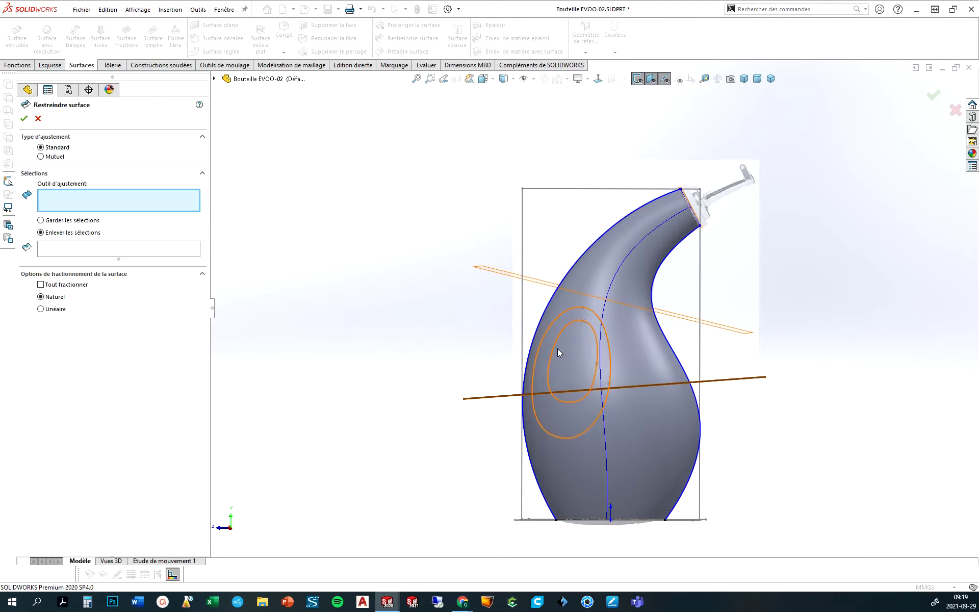
pyautogui.click(573, 322)
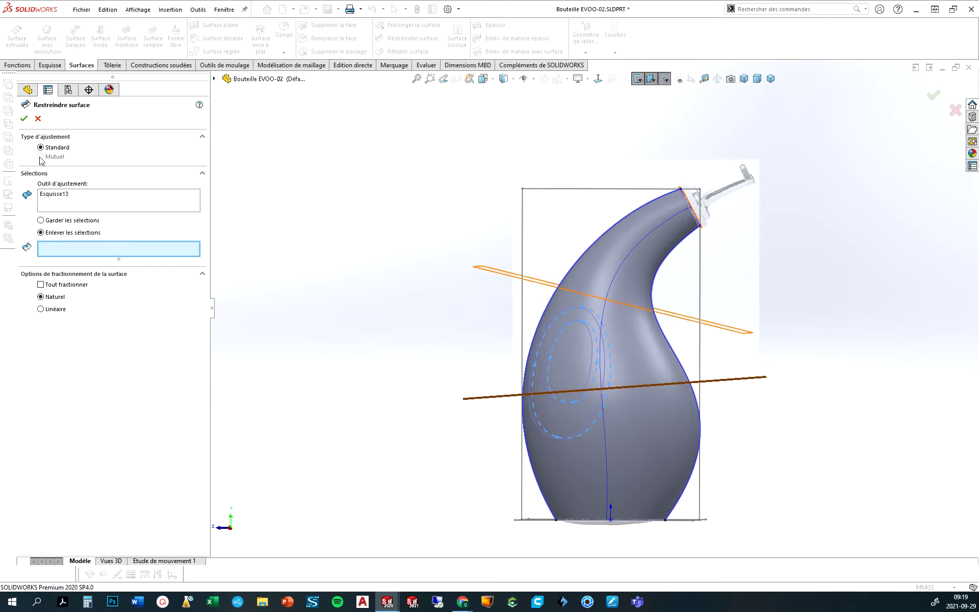
pyautogui.click(563, 361)
pyautogui.click(586, 327)
pyautogui.moveTo(455, 317); pyautogui.dragTo(435, 316, button='middle')
pyautogui.click(24, 118)
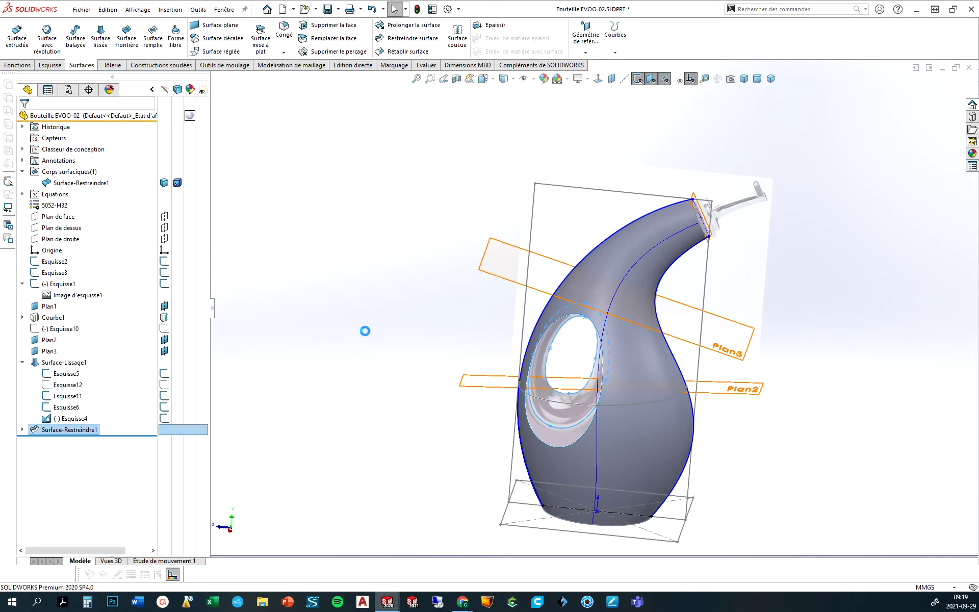
pyautogui.moveTo(365, 330)
pyautogui.mouseDown(button='middle')
pyautogui.moveTo(412, 289)
pyautogui.moveTo(533, 343)
pyautogui.moveTo(489, 443)
pyautogui.moveTo(443, 321)
pyautogui.moveTo(400, 321)
pyautogui.mouseUp(button='middle')
pyautogui.click(392, 361)
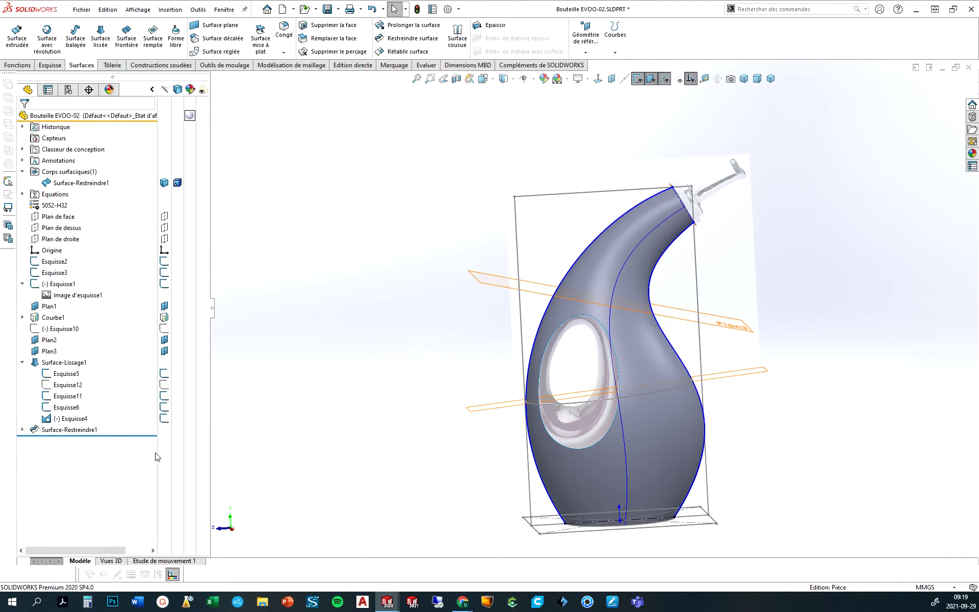
pyautogui.scroll(-3, 587, 370)
pyautogui.scroll(-2, 644, 360)
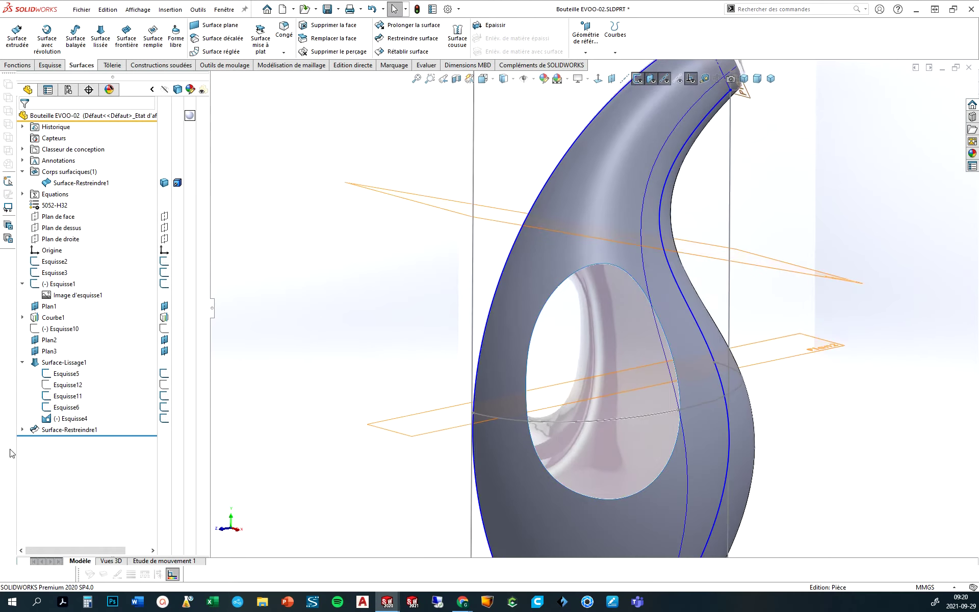
# Loft a surface from the inner Esquisse13 loop to the handle-opening edge
pyautogui.click(21, 430)
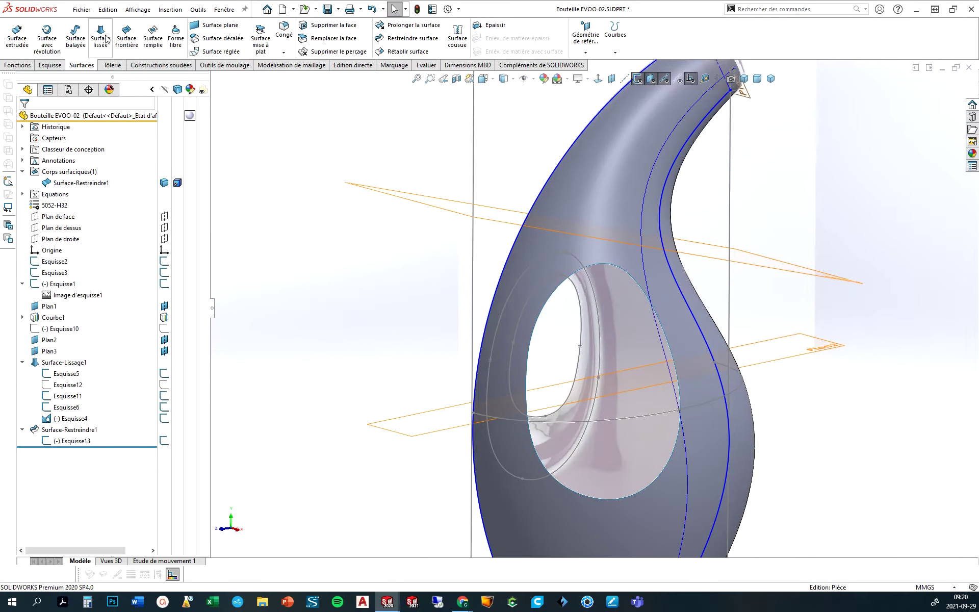
pyautogui.click(579, 308)
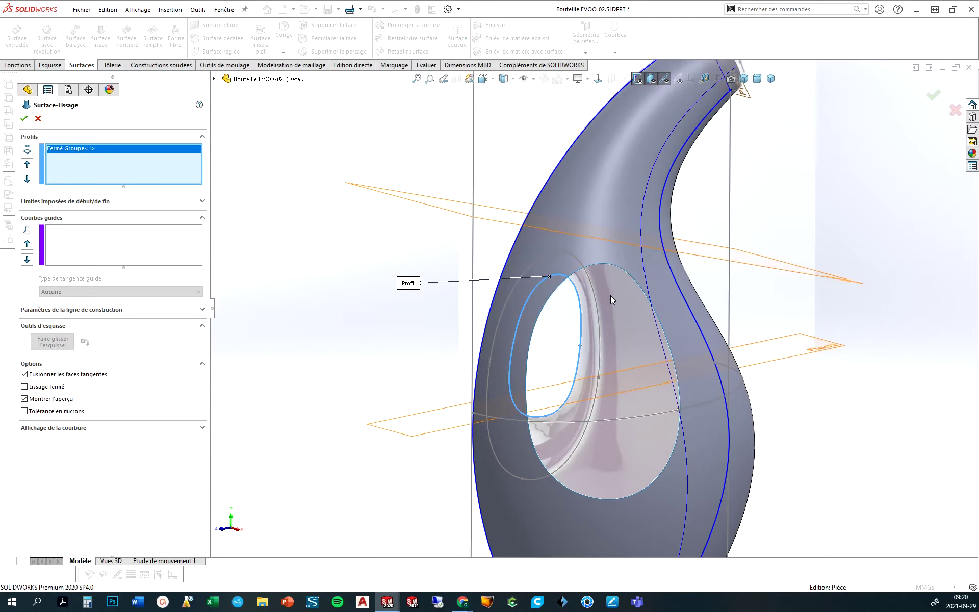
pyautogui.click(645, 294)
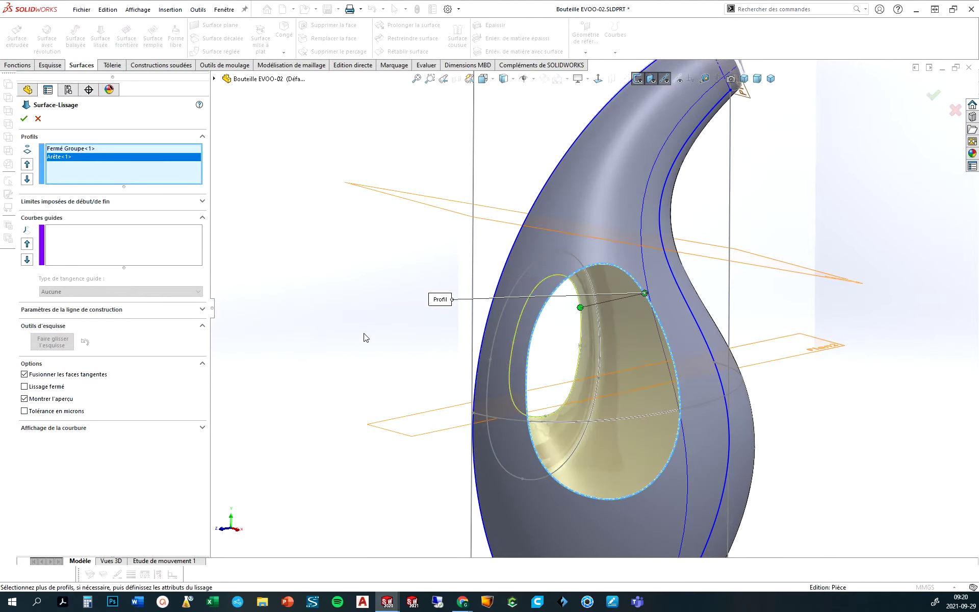
pyautogui.moveTo(366, 337)
pyautogui.mouseDown(button='middle')
pyautogui.moveTo(633, 335)
pyautogui.moveTo(530, 487)
pyautogui.mouseUp(button='middle')
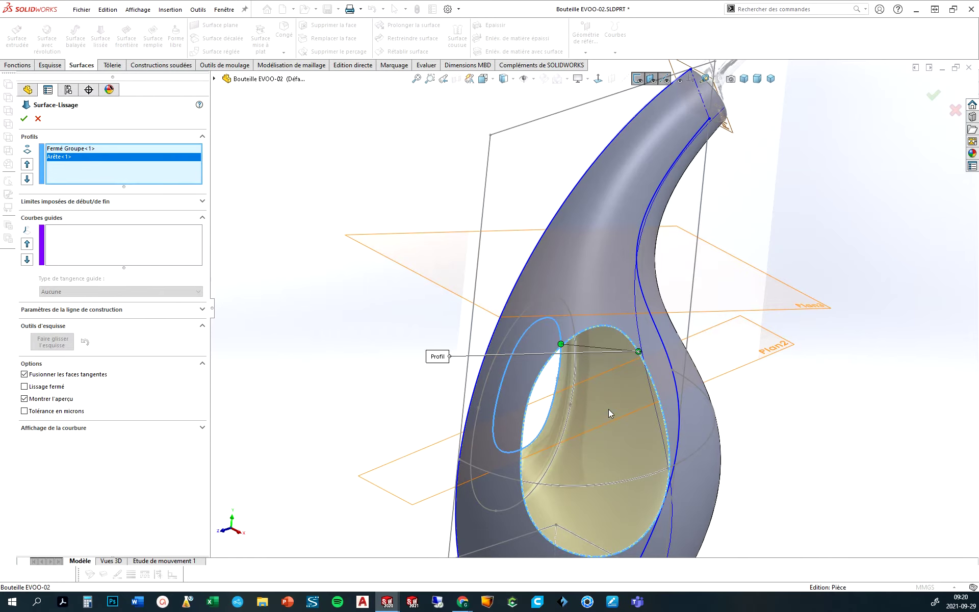
pyautogui.moveTo(555, 408); pyautogui.dragTo(562, 406, button='middle')
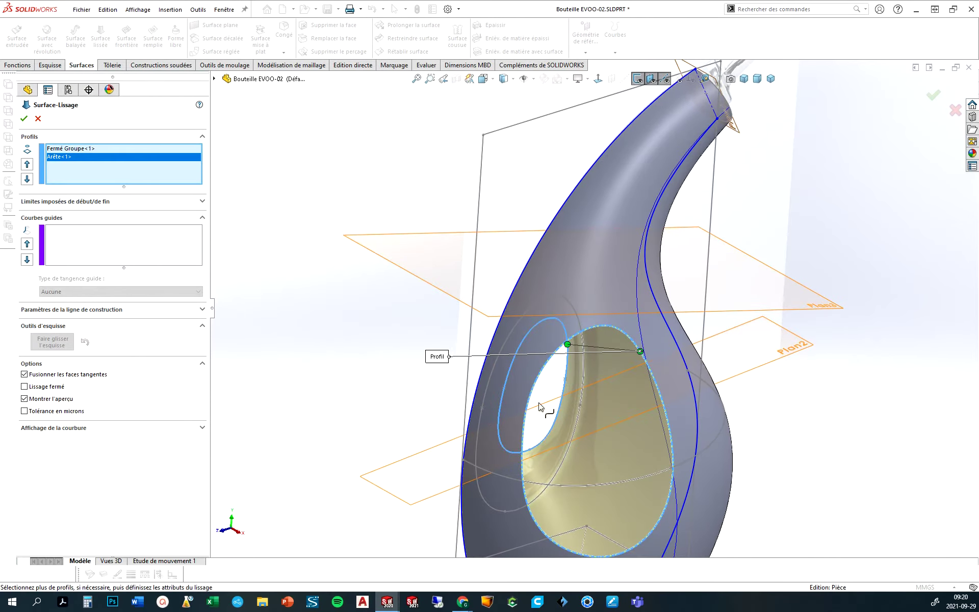
# Set the loft's start constraint on the ellipse loop to Normale au profil
pyautogui.click(59, 149)
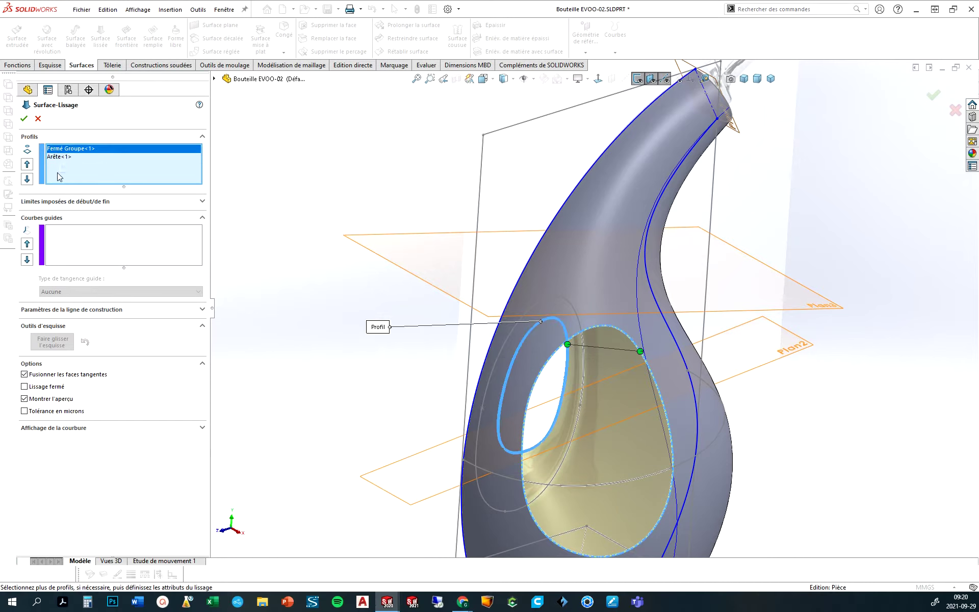
pyautogui.click(43, 203)
pyautogui.click(66, 225)
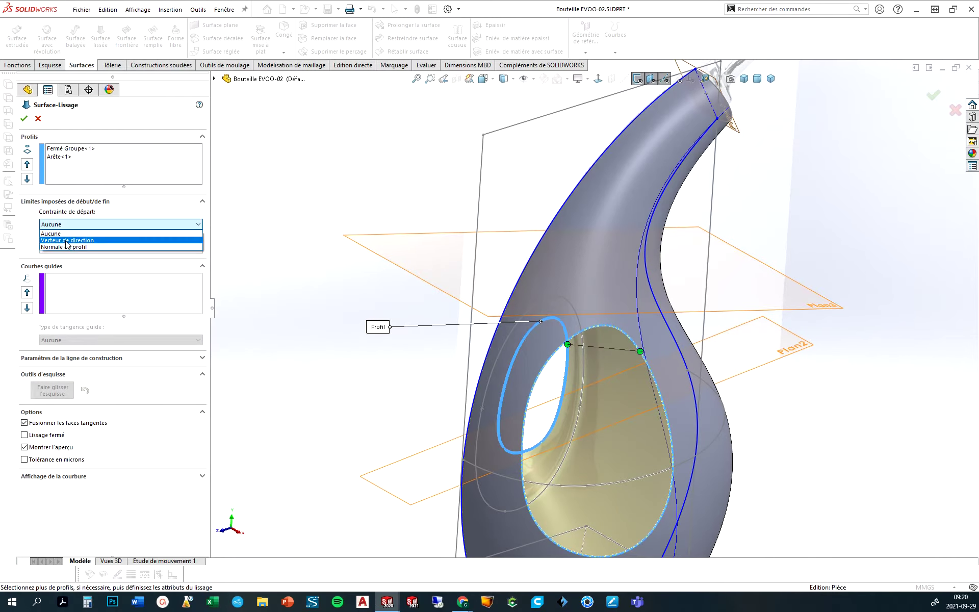
pyautogui.click(66, 247)
pyautogui.moveTo(279, 308)
pyautogui.mouseDown(button='middle')
pyautogui.moveTo(296, 294)
pyautogui.moveTo(650, 396)
pyautogui.moveTo(741, 528)
pyautogui.moveTo(704, 499)
pyautogui.moveTo(730, 496)
pyautogui.moveTo(650, 461)
pyautogui.mouseUp(button='middle')
pyautogui.scroll(-3, 704, 500)
pyautogui.scroll(2, 704, 500)
pyautogui.scroll(-1, 704, 500)
pyautogui.scroll(-2, 650, 460)
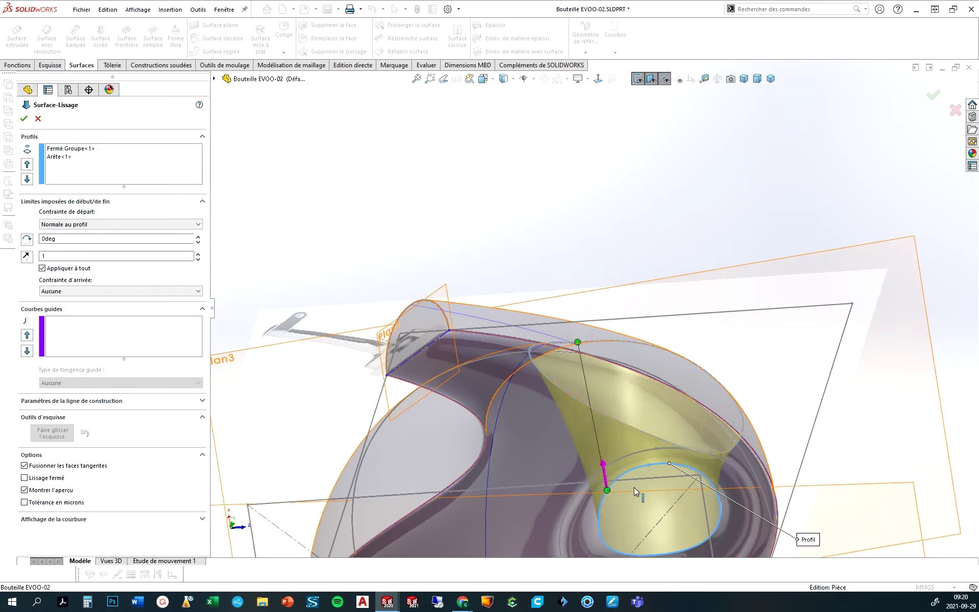
pyautogui.scroll(-2, 634, 488)
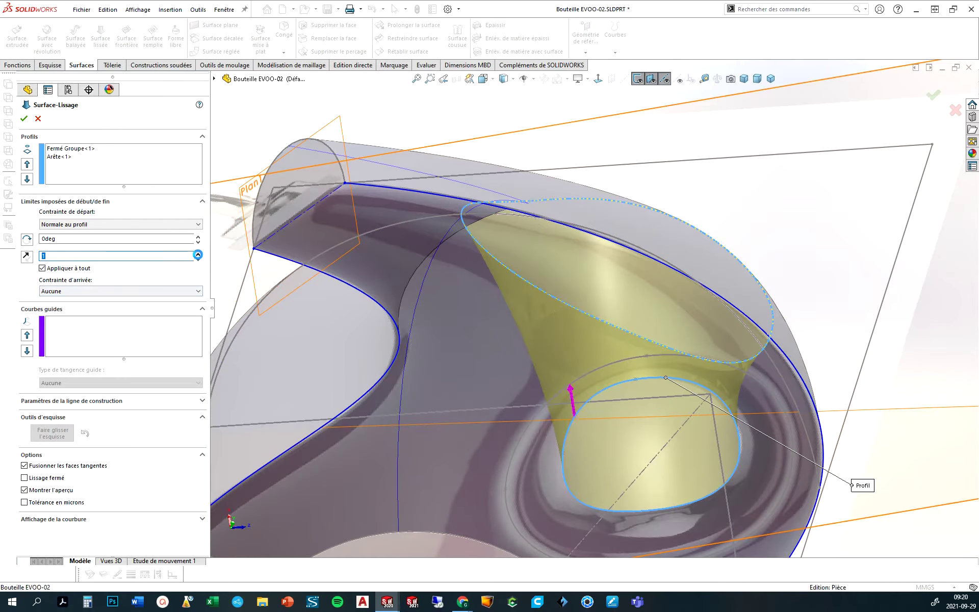
# Raise the start tangent length to 1.5 and accept the loft as Surface-Lissage2
pyautogui.click(198, 253)
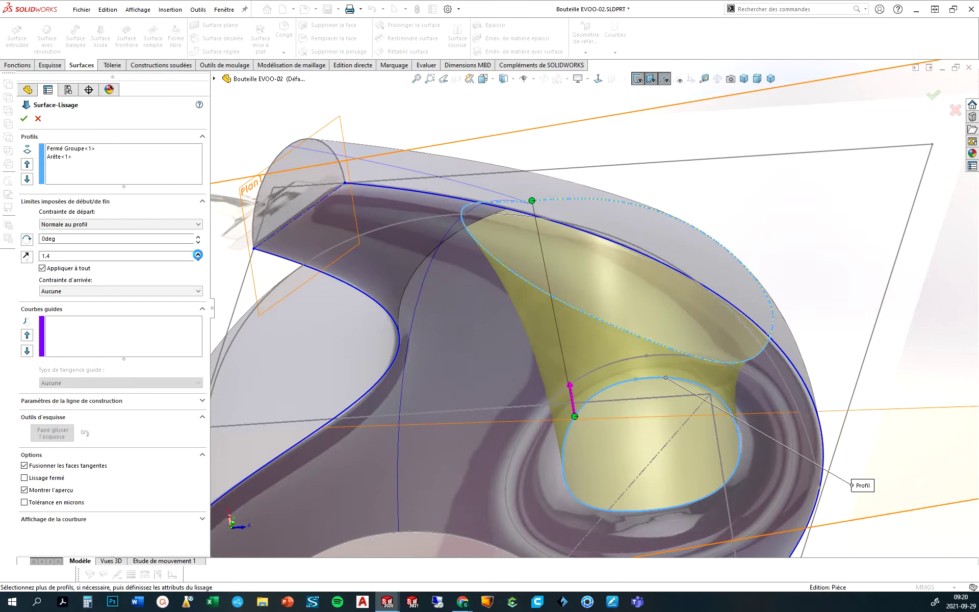
pyautogui.click(198, 255)
pyautogui.moveTo(679, 284)
pyautogui.mouseDown(button='middle')
pyautogui.moveTo(666, 350)
pyautogui.moveTo(605, 365)
pyautogui.moveTo(520, 426)
pyautogui.moveTo(533, 486)
pyautogui.moveTo(495, 453)
pyautogui.moveTo(542, 448)
pyautogui.moveTo(461, 477)
pyautogui.mouseUp(button='middle')
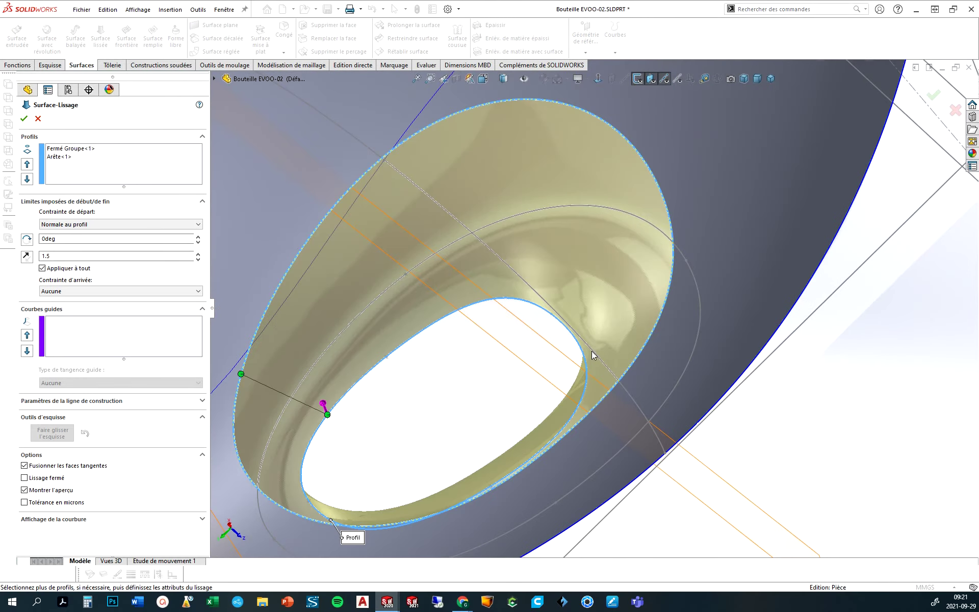
pyautogui.click(934, 96)
pyautogui.moveTo(707, 381)
pyautogui.mouseDown(button='middle')
pyautogui.moveTo(665, 386)
pyautogui.moveTo(670, 445)
pyautogui.moveTo(683, 371)
pyautogui.moveTo(635, 247)
pyautogui.moveTo(667, 213)
pyautogui.mouseUp(button='middle')
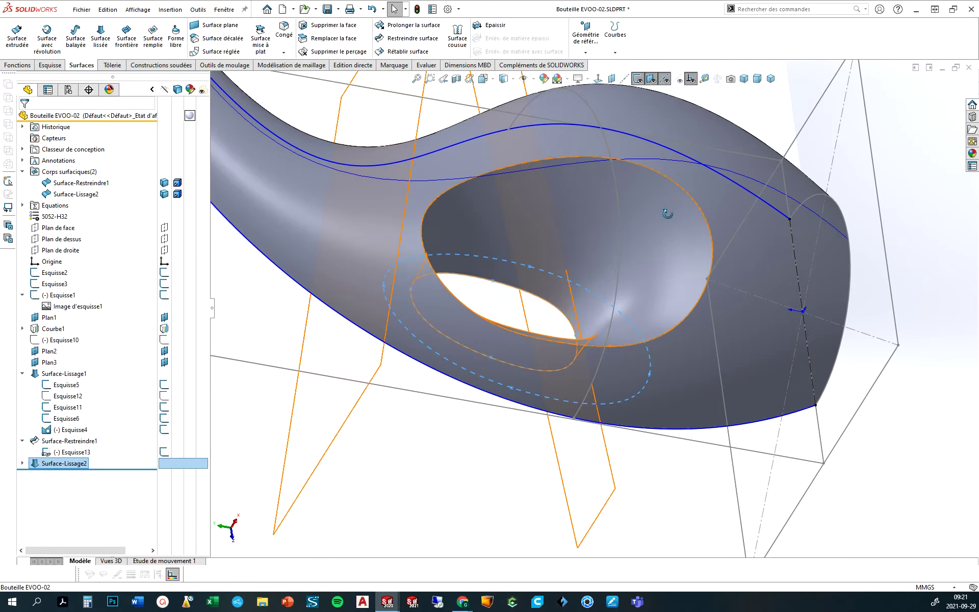
# Inspect the lofted opening with Zébrures, then turn the zebra stripes off
pyautogui.click(428, 66)
pyautogui.click(449, 43)
pyautogui.moveTo(588, 238)
pyautogui.mouseDown(button='middle')
pyautogui.moveTo(581, 396)
pyautogui.moveTo(576, 260)
pyautogui.moveTo(635, 240)
pyautogui.mouseUp(button='middle')
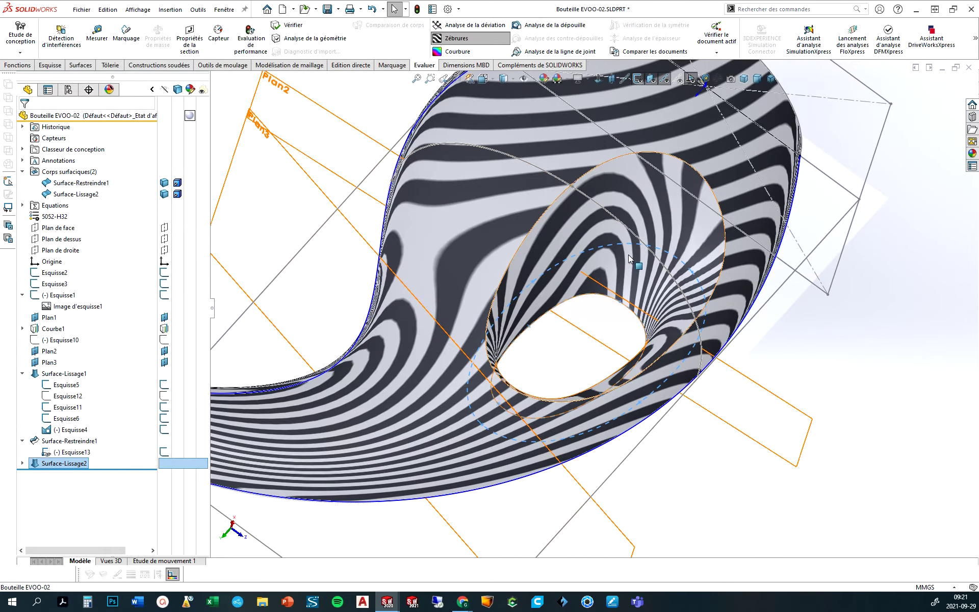
pyautogui.moveTo(676, 272); pyautogui.dragTo(621, 302, button='middle')
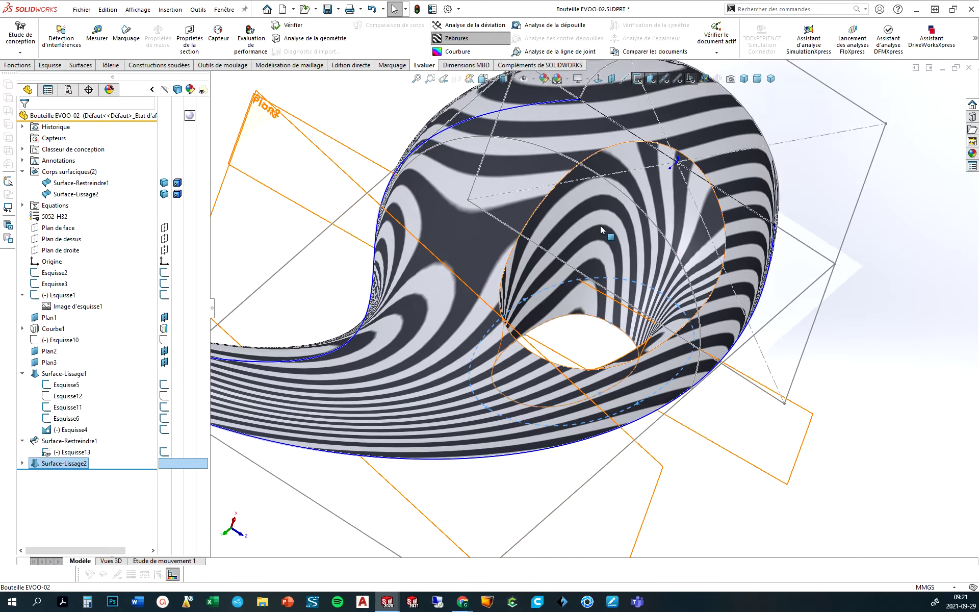
pyautogui.moveTo(654, 271)
pyautogui.mouseDown(button='middle')
pyautogui.moveTo(583, 207)
pyautogui.moveTo(584, 217)
pyautogui.mouseUp(button='middle')
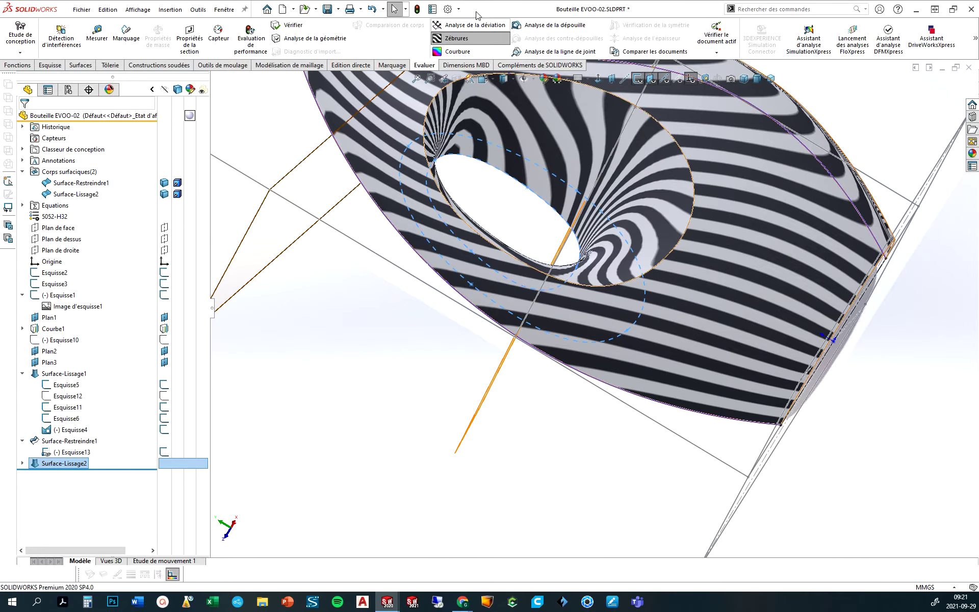
pyautogui.click(455, 40)
pyautogui.moveTo(663, 245)
pyautogui.mouseDown(button='middle')
pyautogui.moveTo(702, 280)
pyautogui.moveTo(634, 181)
pyautogui.mouseUp(button='middle')
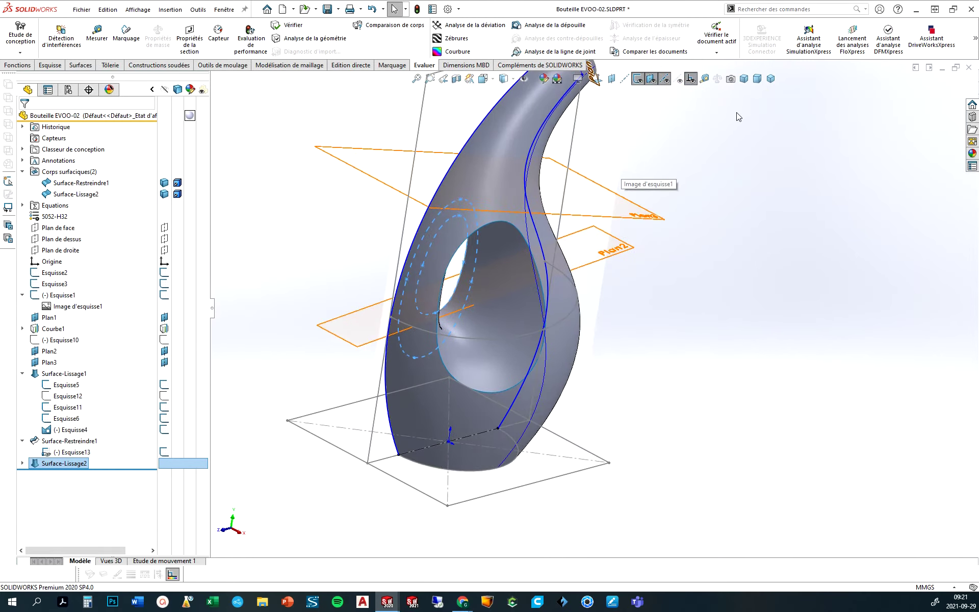
# Hide the sketches, reference planes and the Courbe1 guide curve
pyautogui.click(643, 82)
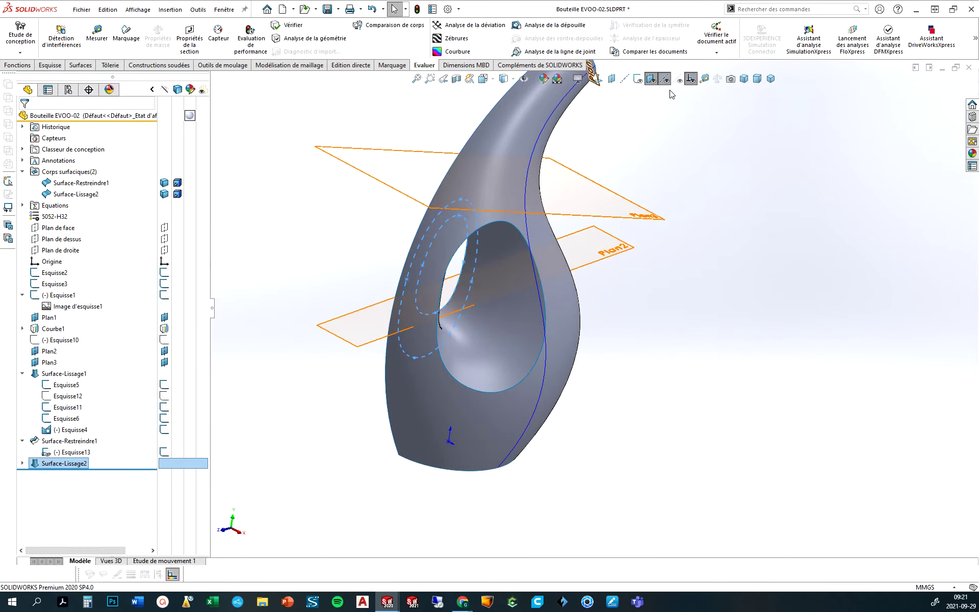
pyautogui.click(651, 79)
pyautogui.moveTo(637, 224); pyautogui.dragTo(607, 182, button='middle')
pyautogui.click(695, 264)
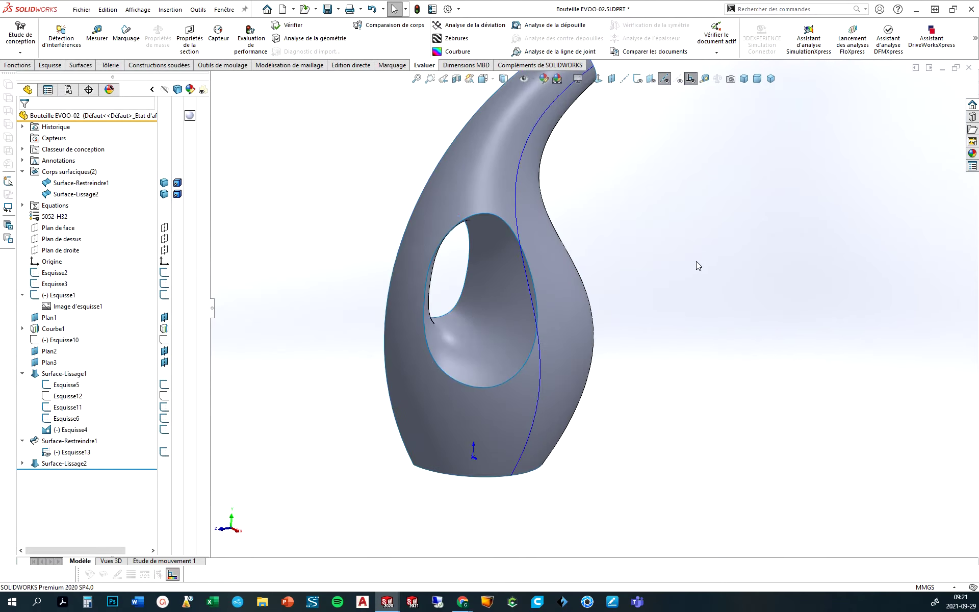
pyautogui.moveTo(607, 224); pyautogui.dragTo(596, 248, button='middle')
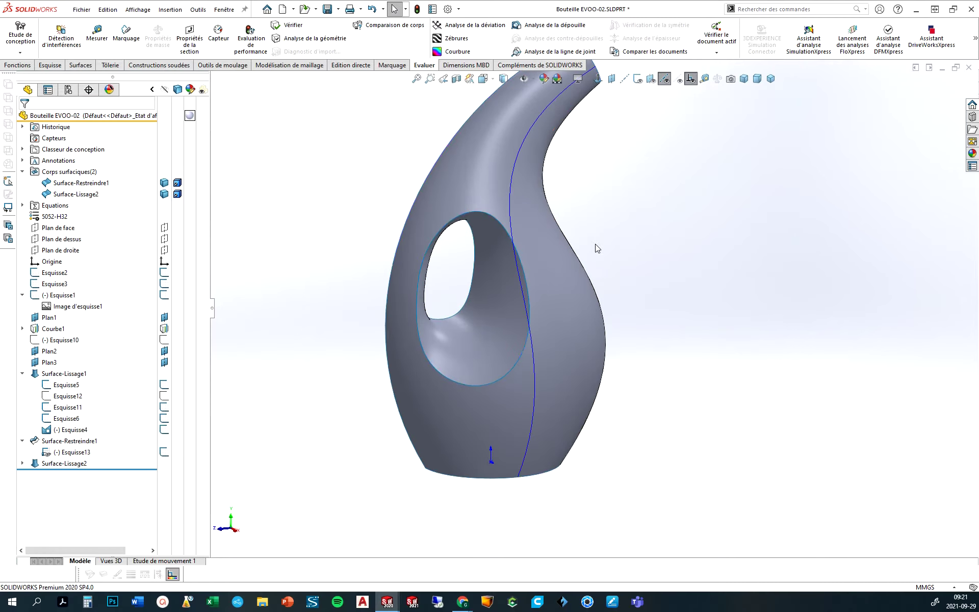
pyautogui.click(164, 328)
pyautogui.moveTo(271, 271); pyautogui.dragTo(294, 167, button='middle')
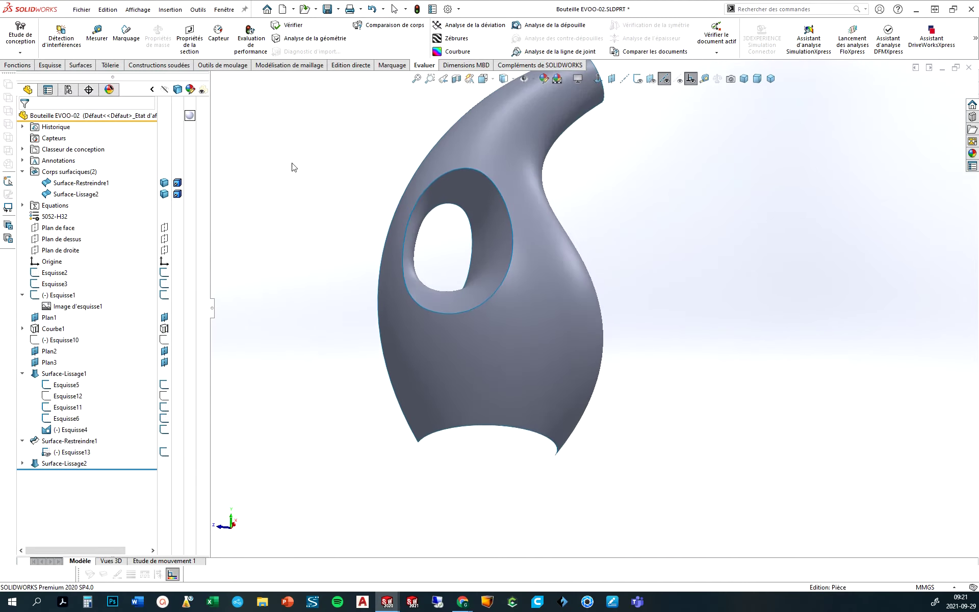
# Launch a Congé fillet on the bottle, defaulting to a symmetric 10.0mm circular profile
pyautogui.moveTo(484, 185); pyautogui.dragTo(520, 212, button='middle')
pyautogui.scroll(-3, 521, 213)
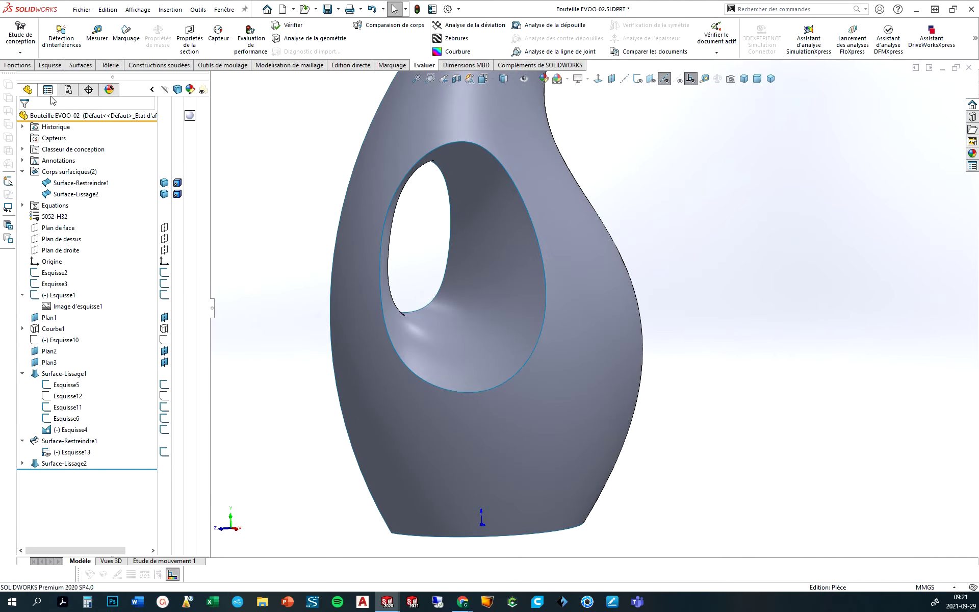
pyautogui.click(81, 65)
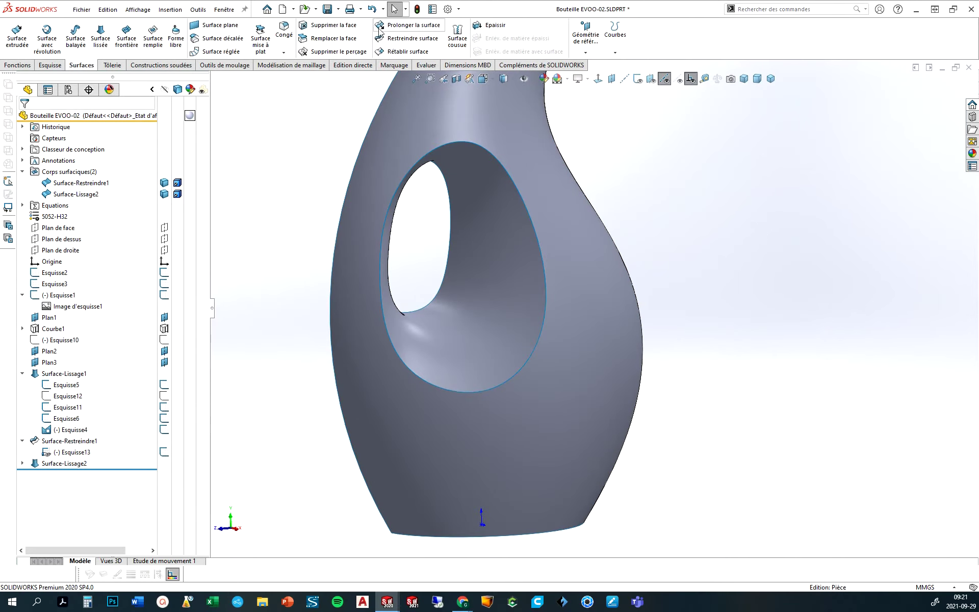
pyautogui.click(287, 55)
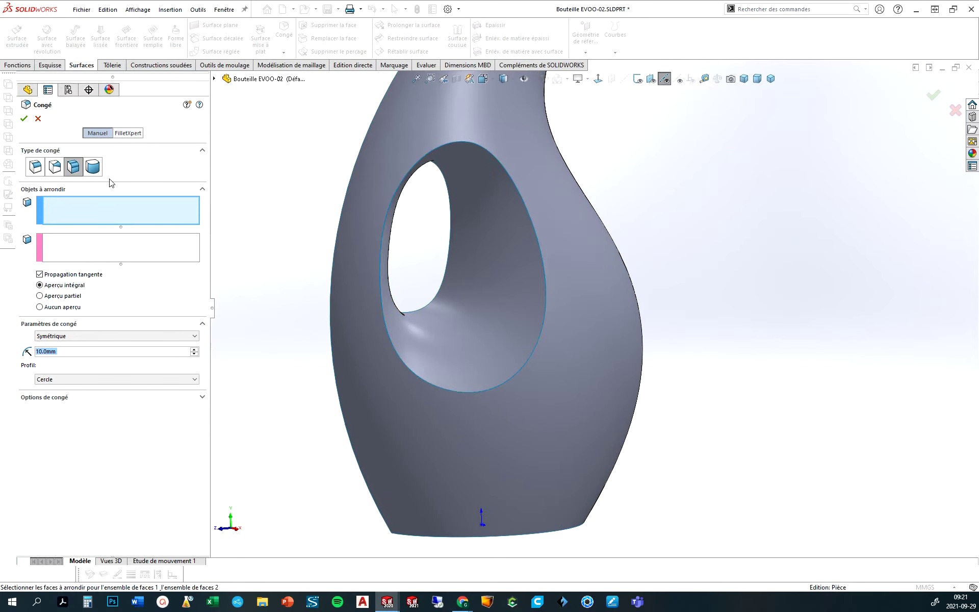
# Pick the inner opening face and outer bottle face as the fillet's two face sets, flipping the normal
pyautogui.click(473, 236)
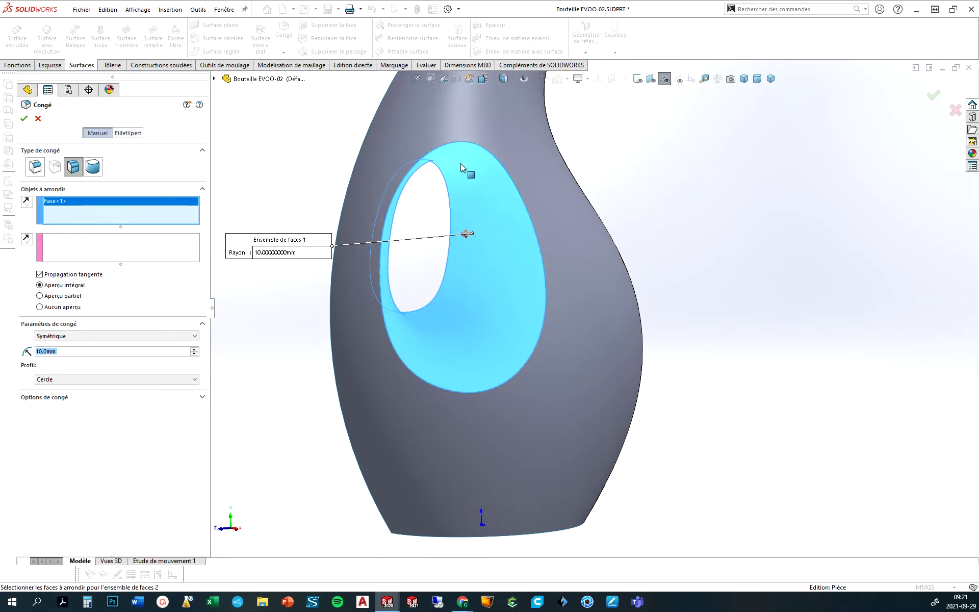
pyautogui.click(94, 253)
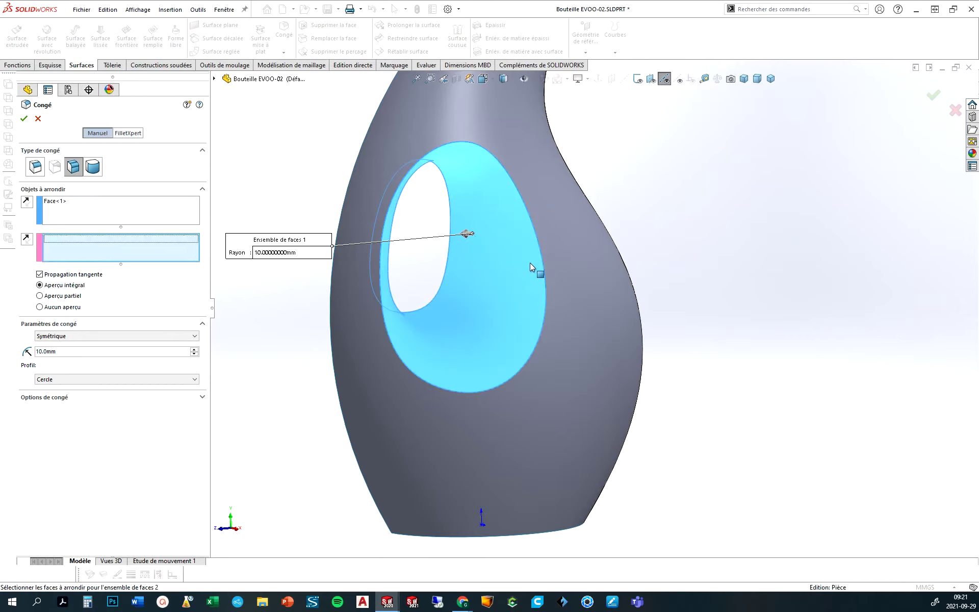
pyautogui.click(553, 264)
pyautogui.moveTo(473, 255)
pyautogui.mouseDown(button='middle')
pyautogui.moveTo(436, 164)
pyautogui.moveTo(447, 132)
pyautogui.moveTo(463, 186)
pyautogui.mouseUp(button='middle')
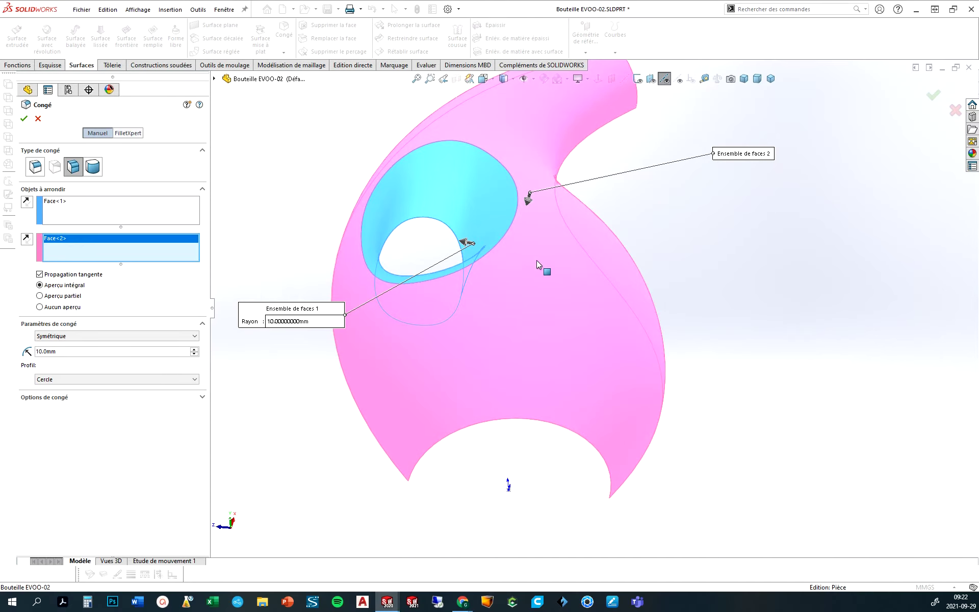
pyautogui.click(27, 203)
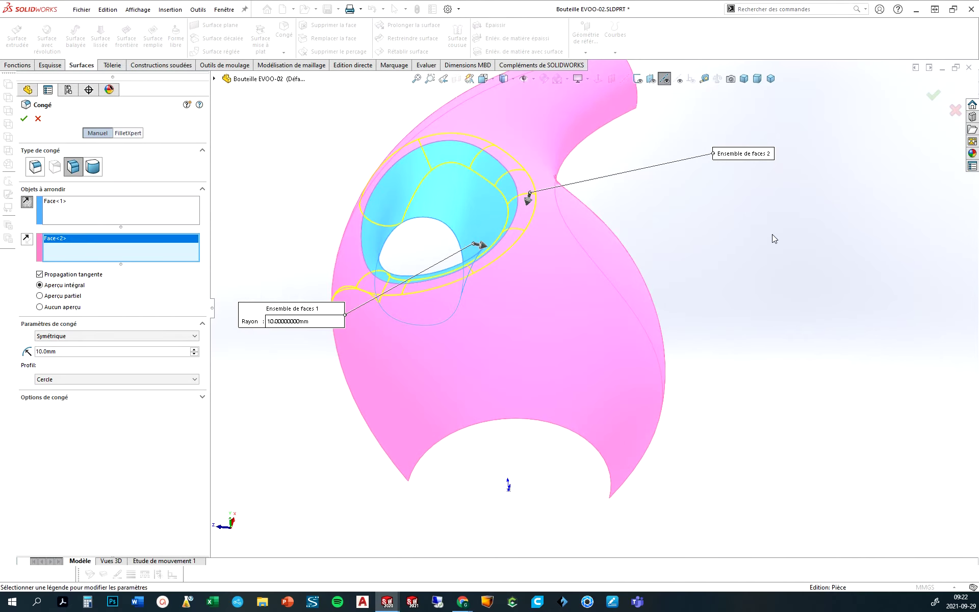
pyautogui.moveTo(771, 237); pyautogui.dragTo(791, 279, button='middle')
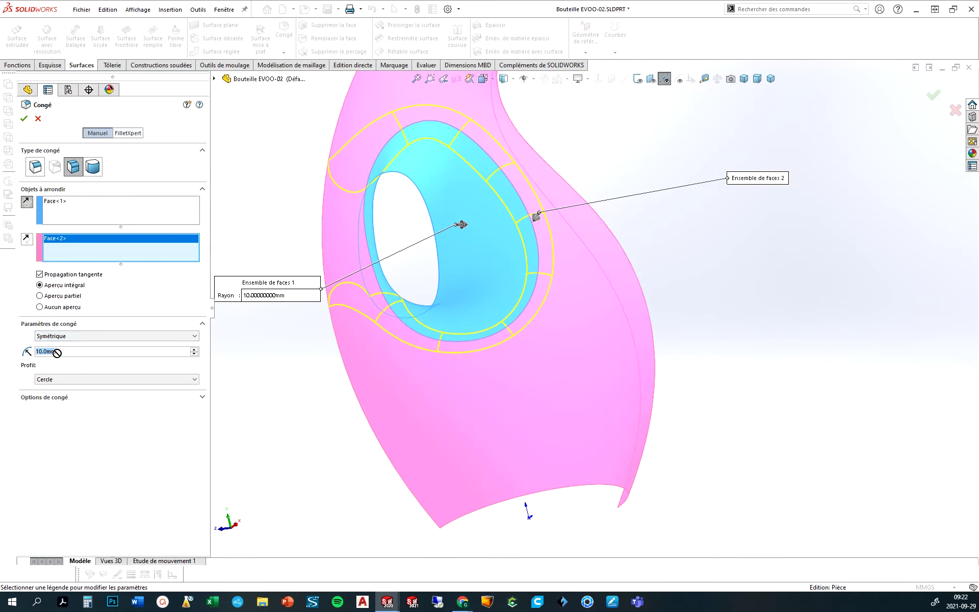
# Set the face fillet radius to 6 mm, check the preview and create Congé1
pyautogui.write('6')
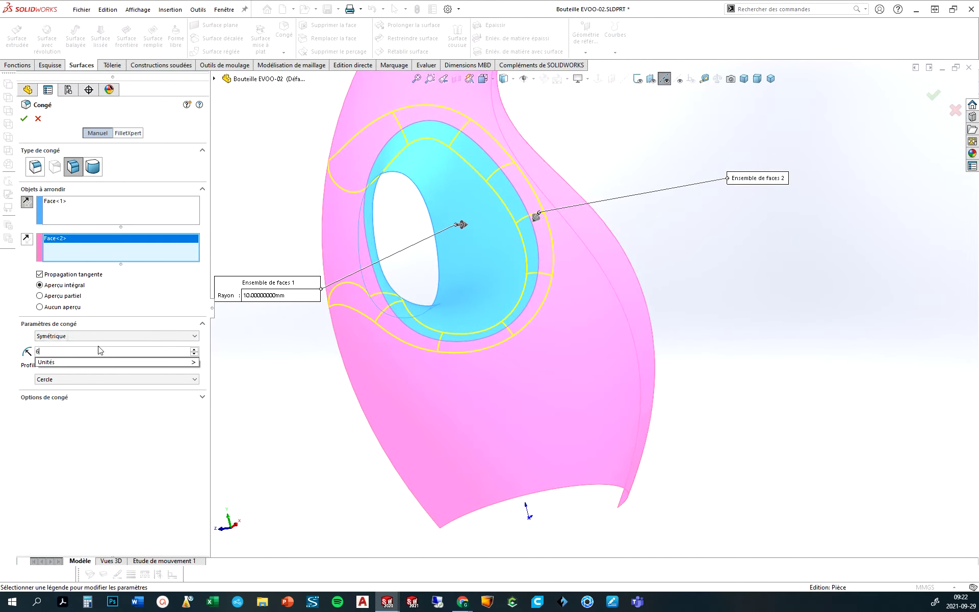
pyautogui.press('Return')
pyautogui.moveTo(463, 250); pyautogui.dragTo(468, 340, button='middle')
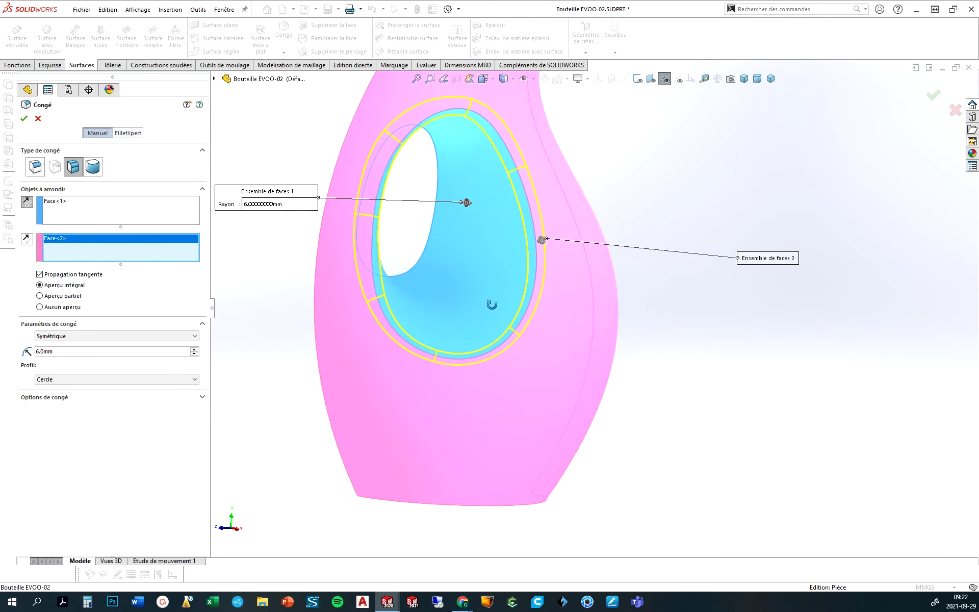
pyautogui.moveTo(468, 340); pyautogui.dragTo(477, 293, button='middle')
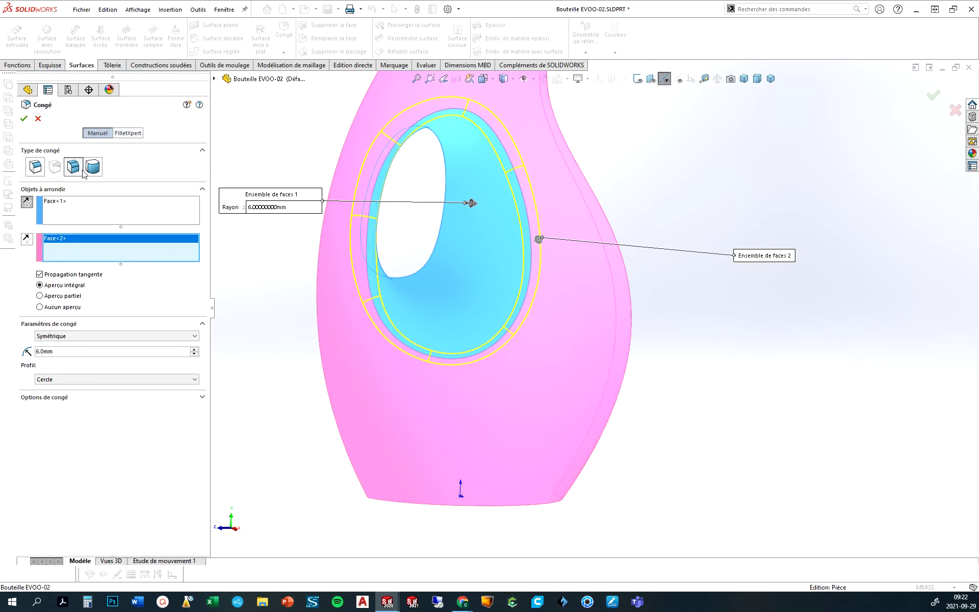
pyautogui.moveTo(470, 168); pyautogui.dragTo(467, 118, button='middle')
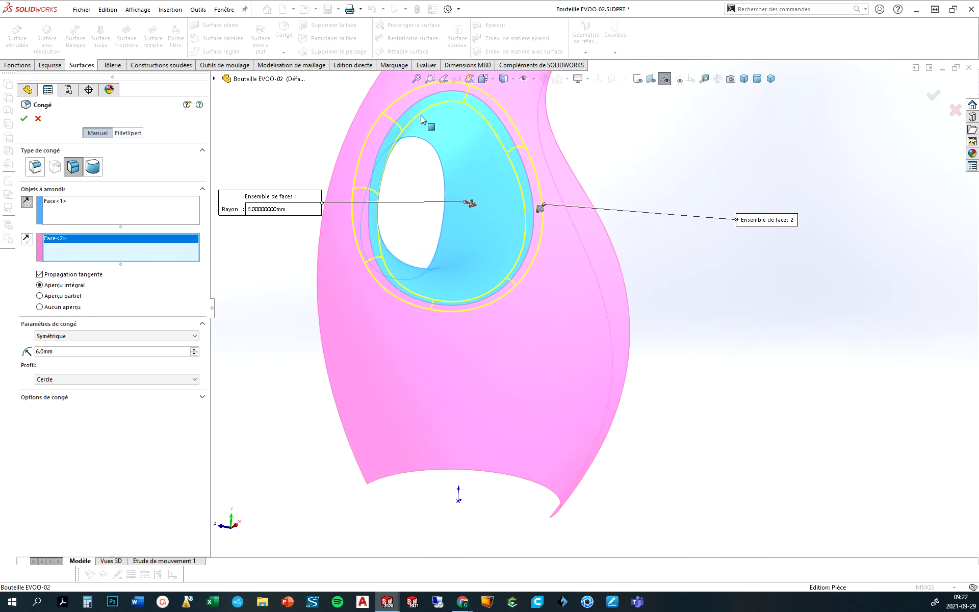
pyautogui.moveTo(483, 297)
pyautogui.mouseDown(button='middle')
pyautogui.moveTo(398, 164)
pyautogui.moveTo(399, 178)
pyautogui.mouseUp(button='middle')
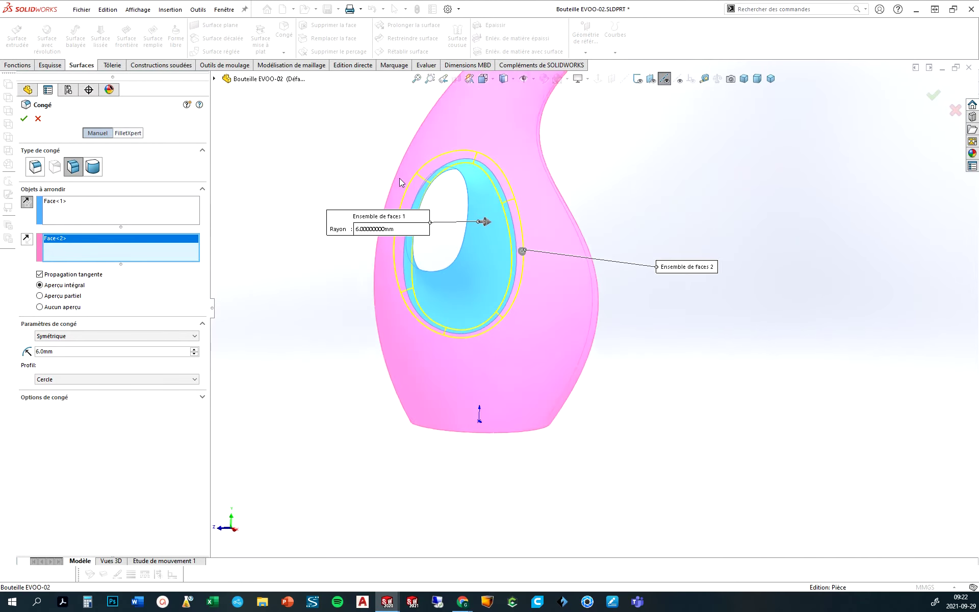
pyautogui.click(24, 119)
pyautogui.moveTo(282, 164)
pyautogui.mouseDown(button='middle')
pyautogui.moveTo(338, 196)
pyautogui.moveTo(311, 213)
pyautogui.moveTo(408, 242)
pyautogui.moveTo(494, 214)
pyautogui.moveTo(503, 190)
pyautogui.moveTo(465, 190)
pyautogui.moveTo(404, 273)
pyautogui.moveTo(394, 151)
pyautogui.moveTo(418, 233)
pyautogui.mouseUp(button='middle')
pyautogui.click(274, 278)
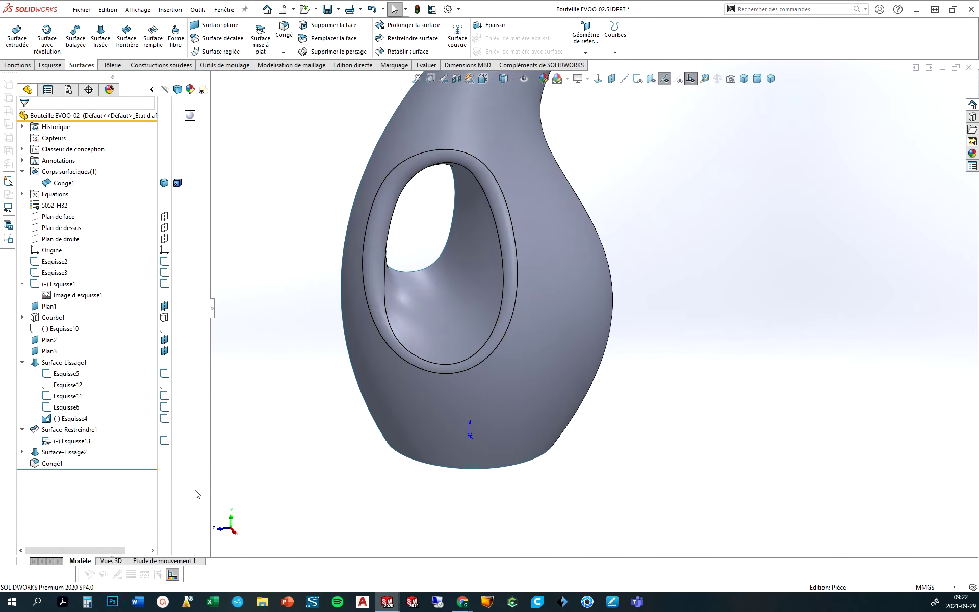
# Edit Congé1 to size it by chord width (Largeur corde) at 7 mm
pyautogui.rightClick(49, 467)
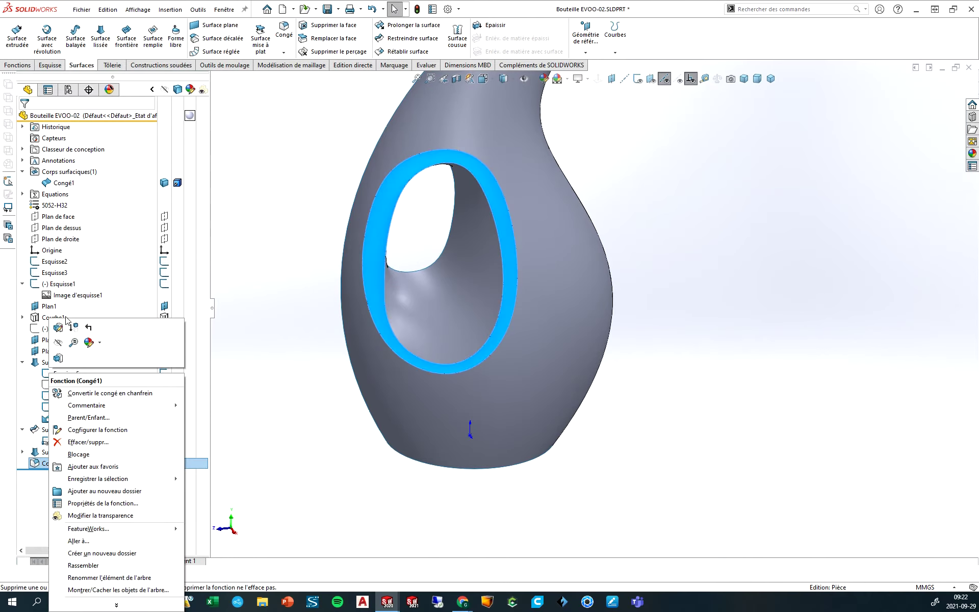
pyautogui.click(393, 396)
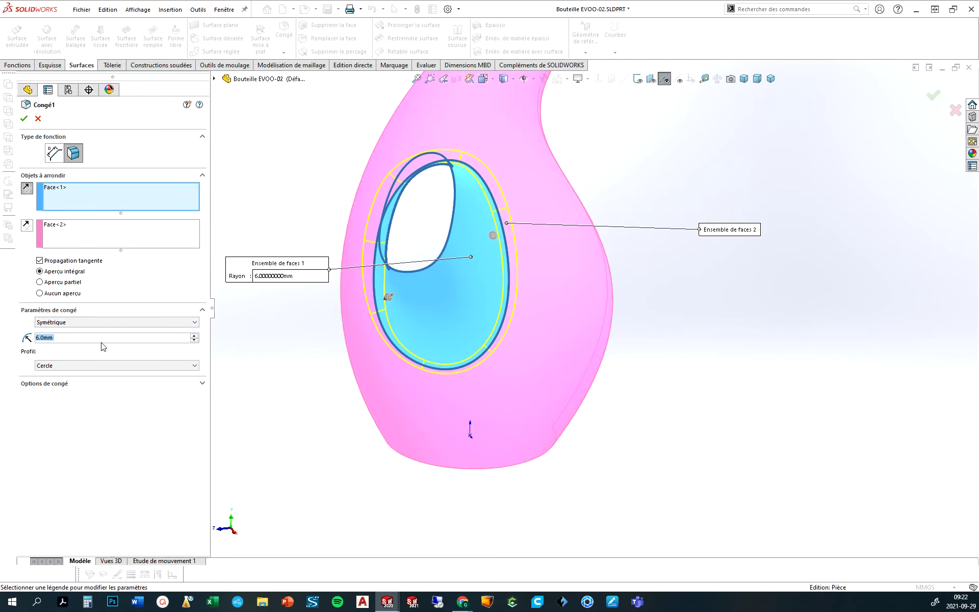
pyautogui.click(98, 322)
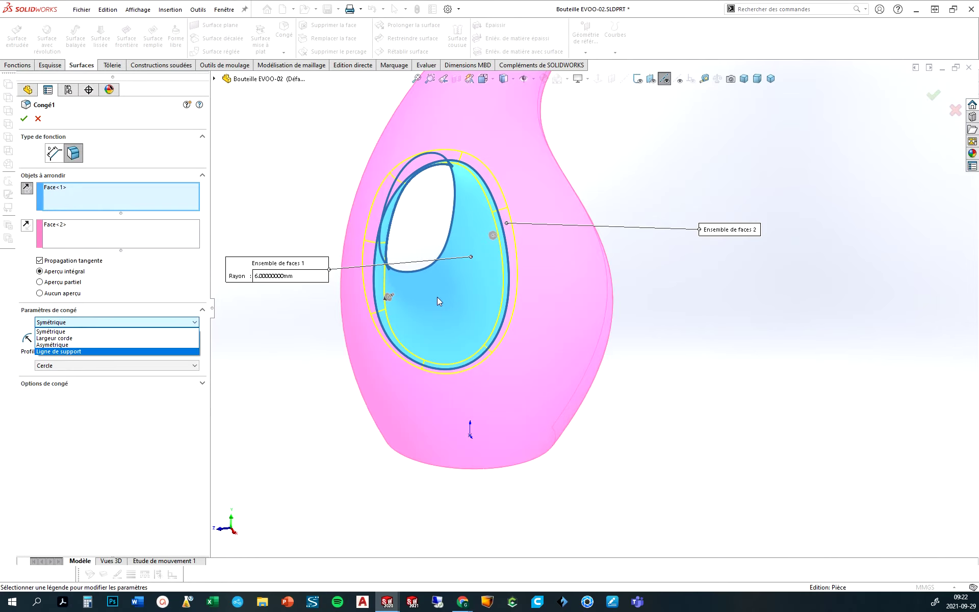
pyautogui.scroll(-2, 438, 301)
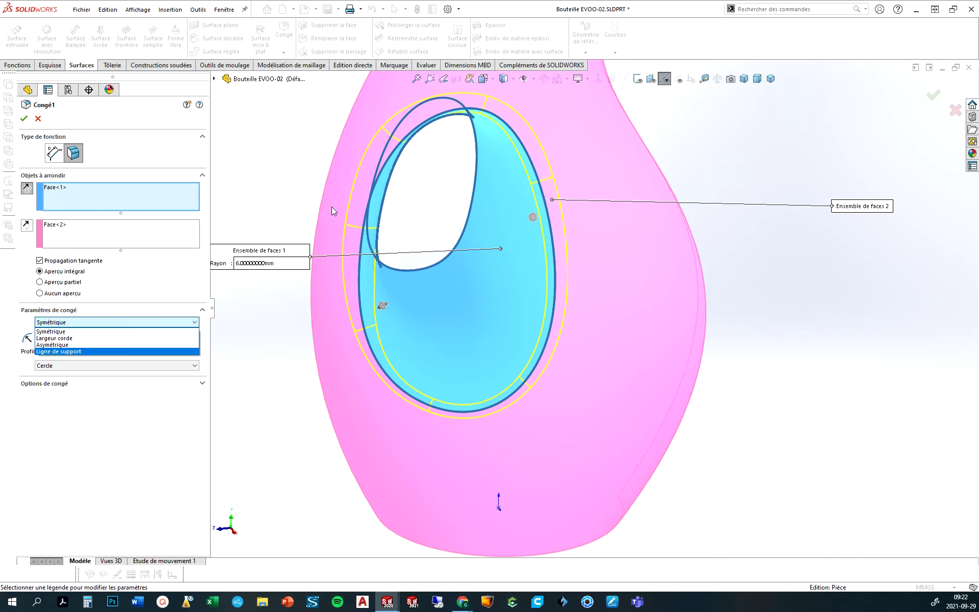
pyautogui.click(294, 188)
pyautogui.click(58, 325)
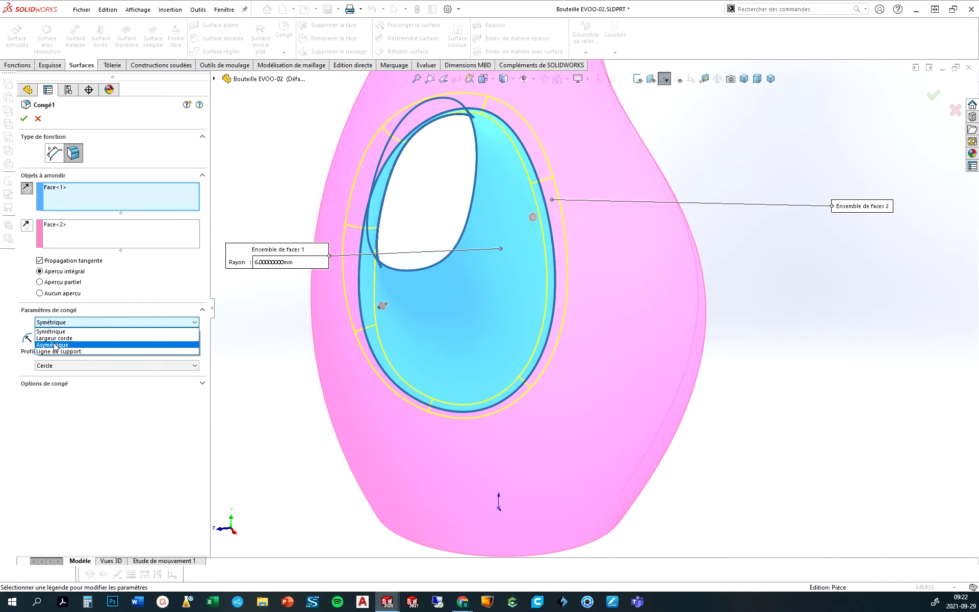
pyautogui.click(58, 338)
pyautogui.moveTo(390, 394); pyautogui.dragTo(475, 203, button='middle')
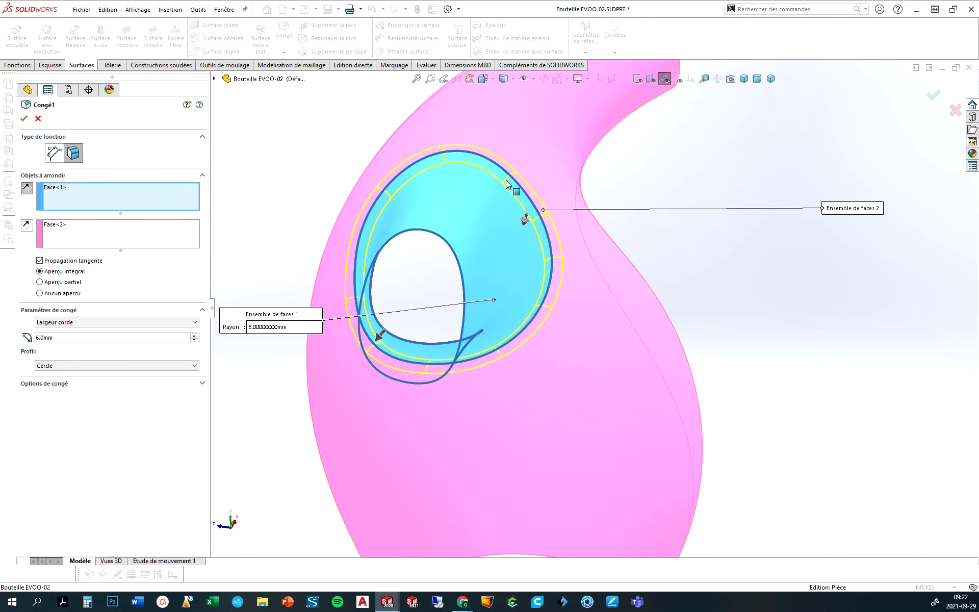
pyautogui.scroll(-1, 508, 179)
pyautogui.scroll(-3, 508, 186)
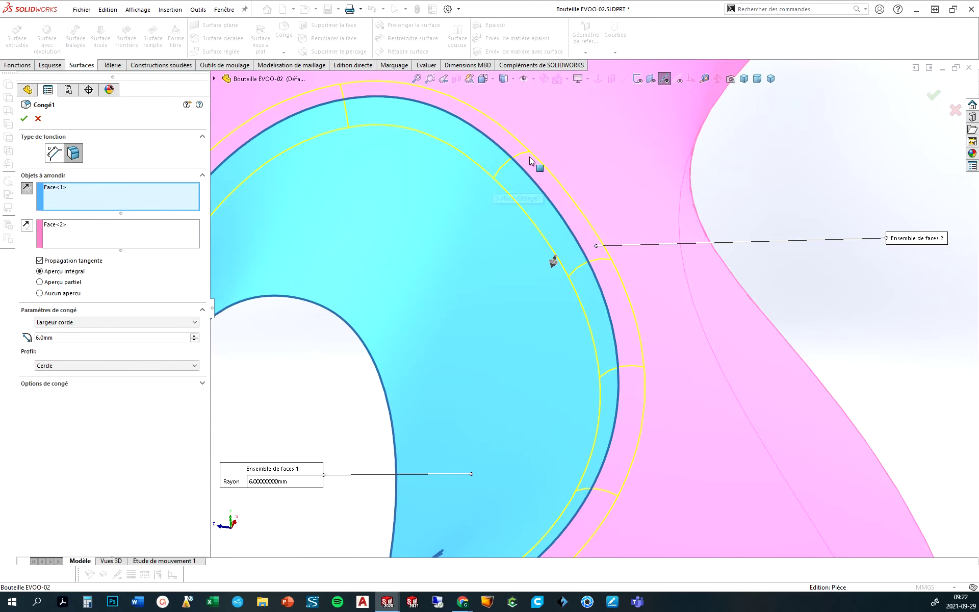
pyautogui.scroll(4, 548, 263)
pyautogui.scroll(-1, 530, 357)
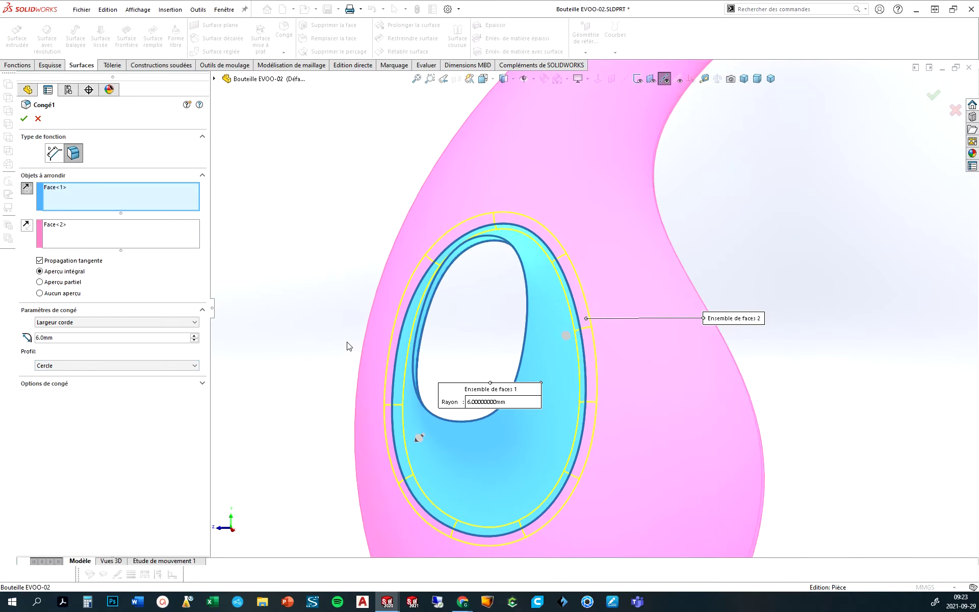
# Try a curvature-continuous profile, then keep Profil Cercle and accept the edited fillet
pyautogui.moveTo(346, 346)
pyautogui.mouseDown(button='middle')
pyautogui.moveTo(388, 144)
pyautogui.moveTo(194, 398)
pyautogui.mouseUp(button='middle')
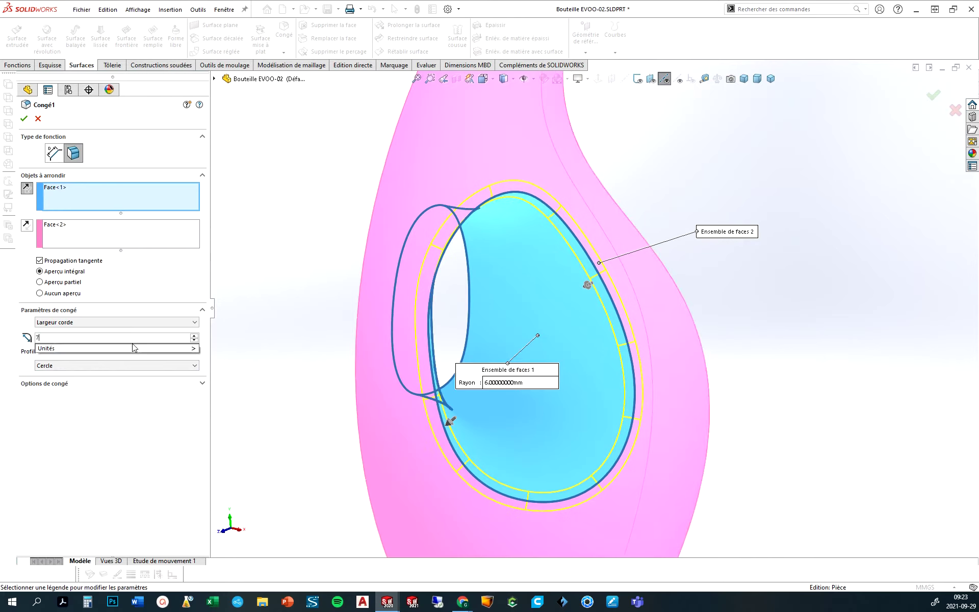
pyautogui.scroll(1, 132, 344)
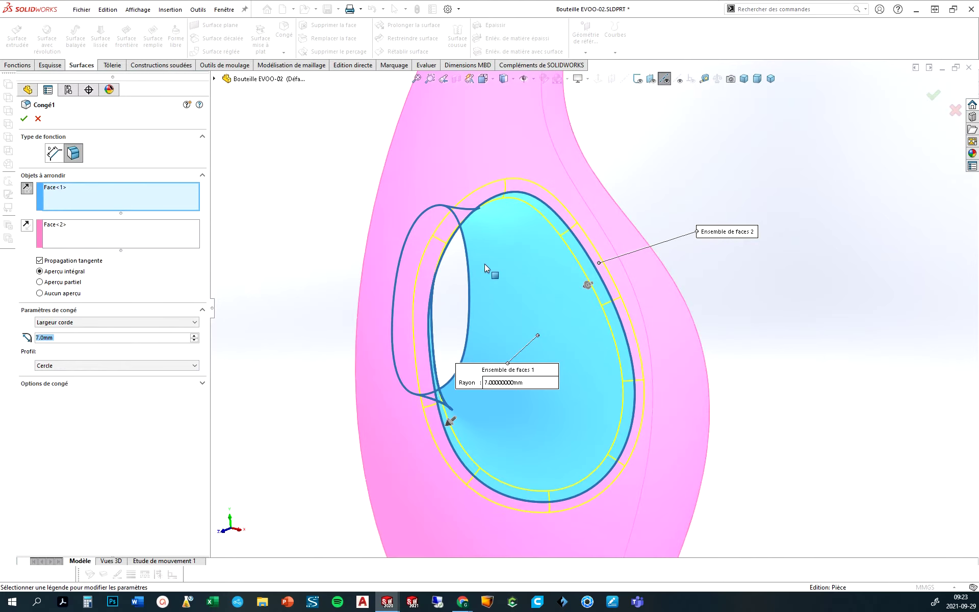
pyautogui.moveTo(484, 264)
pyautogui.mouseDown(button='middle')
pyautogui.moveTo(453, 133)
pyautogui.moveTo(227, 378)
pyautogui.mouseUp(button='middle')
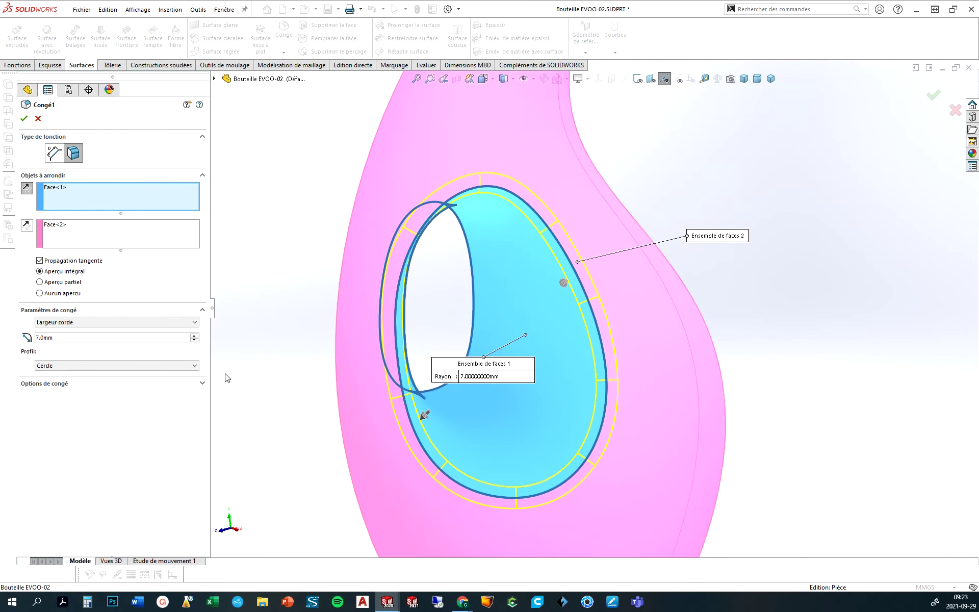
pyautogui.moveTo(245, 383); pyautogui.dragTo(155, 362, button='middle')
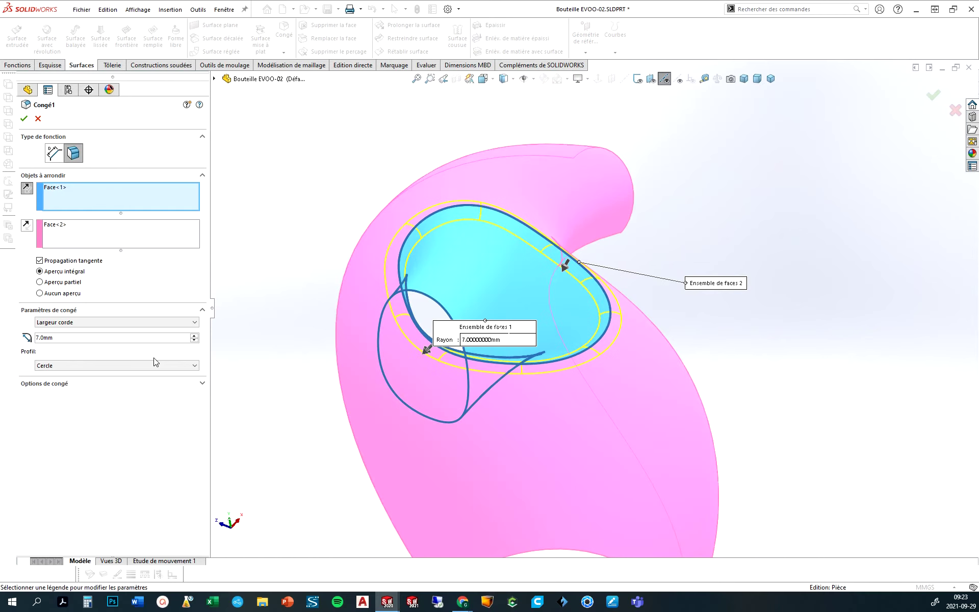
pyautogui.click(186, 365)
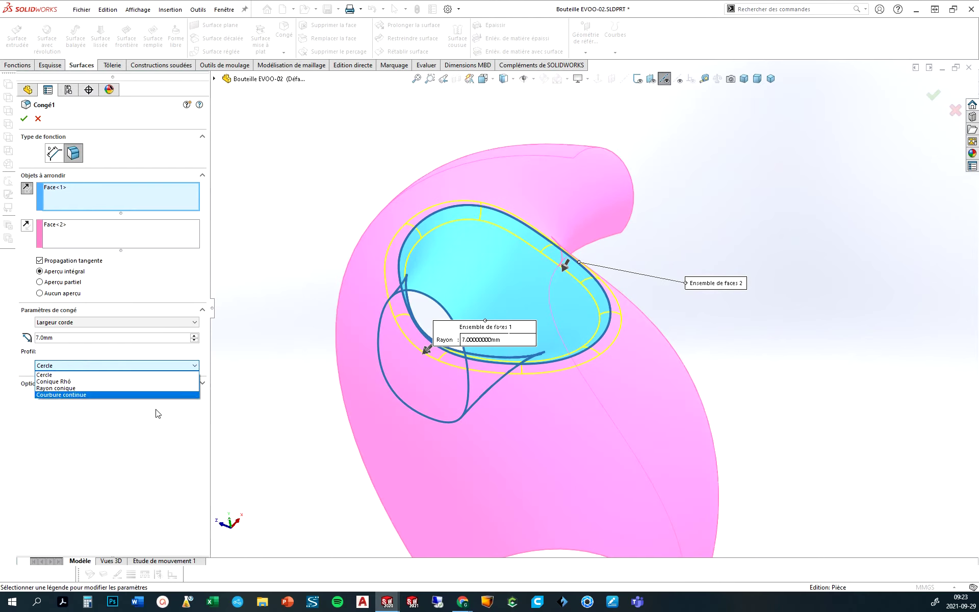
pyautogui.click(58, 395)
pyautogui.moveTo(407, 262)
pyautogui.mouseDown(button='middle')
pyautogui.moveTo(485, 247)
pyautogui.moveTo(459, 216)
pyautogui.moveTo(450, 219)
pyautogui.moveTo(451, 315)
pyautogui.mouseUp(button='middle')
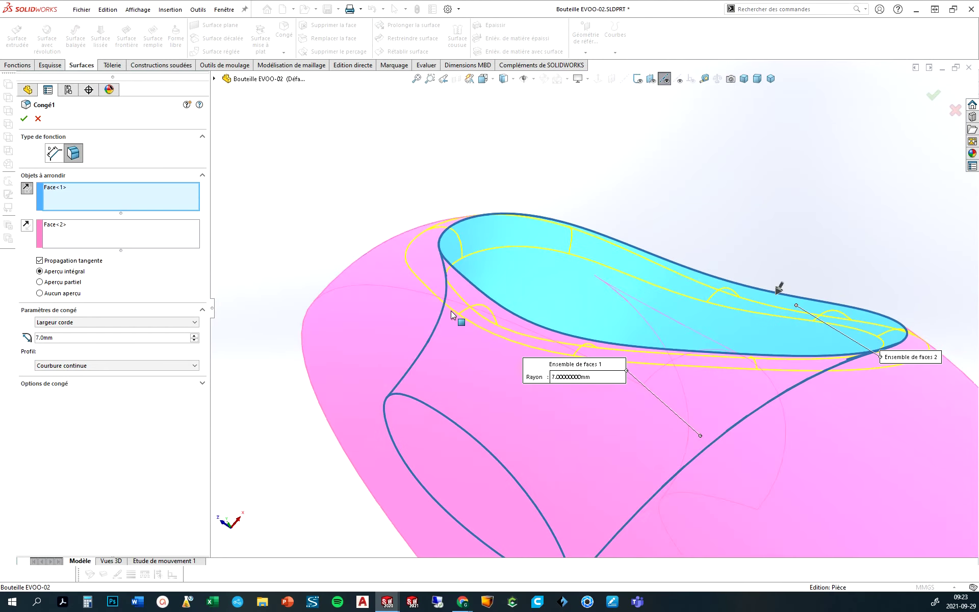
pyautogui.click(146, 366)
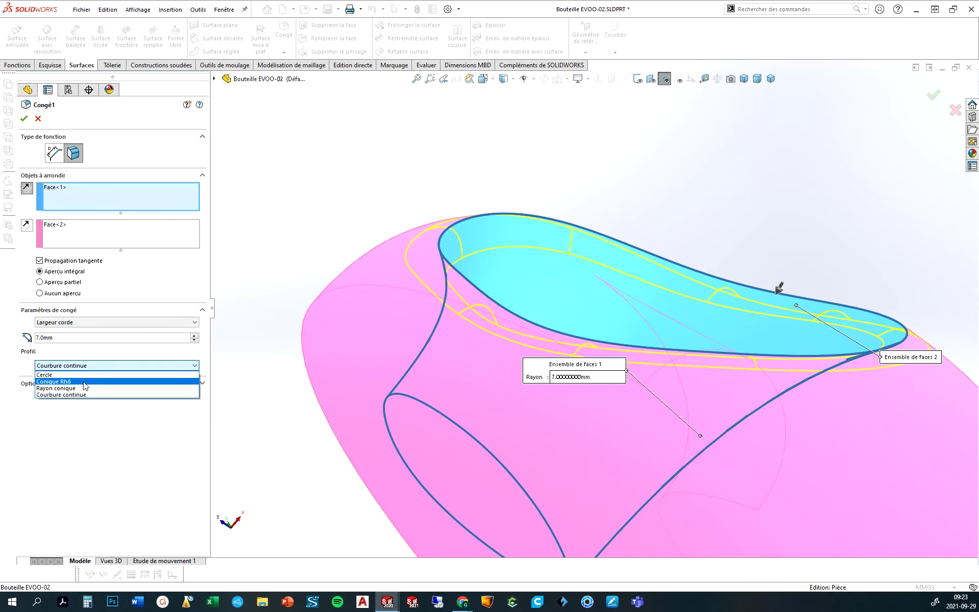
pyautogui.click(44, 375)
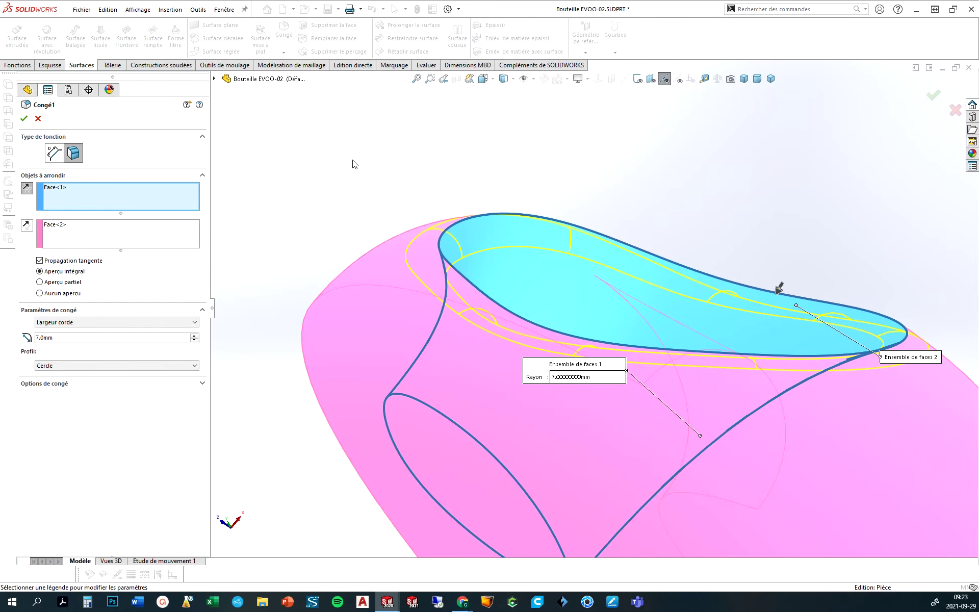
pyautogui.moveTo(352, 162)
pyautogui.mouseDown(button='middle')
pyautogui.moveTo(445, 191)
pyautogui.moveTo(432, 240)
pyautogui.moveTo(548, 406)
pyautogui.moveTo(621, 454)
pyautogui.moveTo(606, 475)
pyautogui.moveTo(601, 459)
pyautogui.mouseUp(button='middle')
pyautogui.click(24, 119)
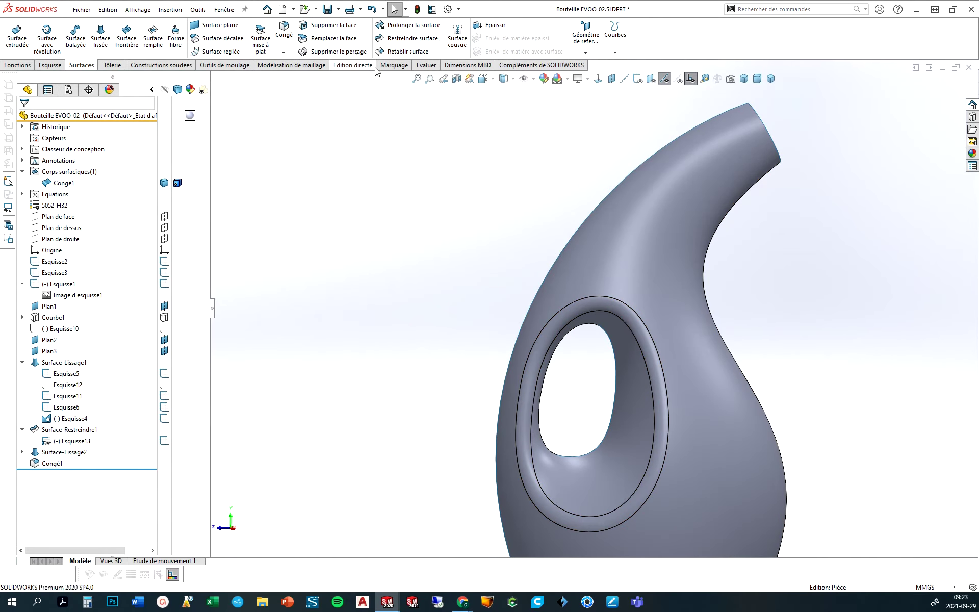
# Turn on Zébrures from the Evaluer tab and orbit around the filleted handle opening
pyautogui.click(428, 65)
pyautogui.click(451, 43)
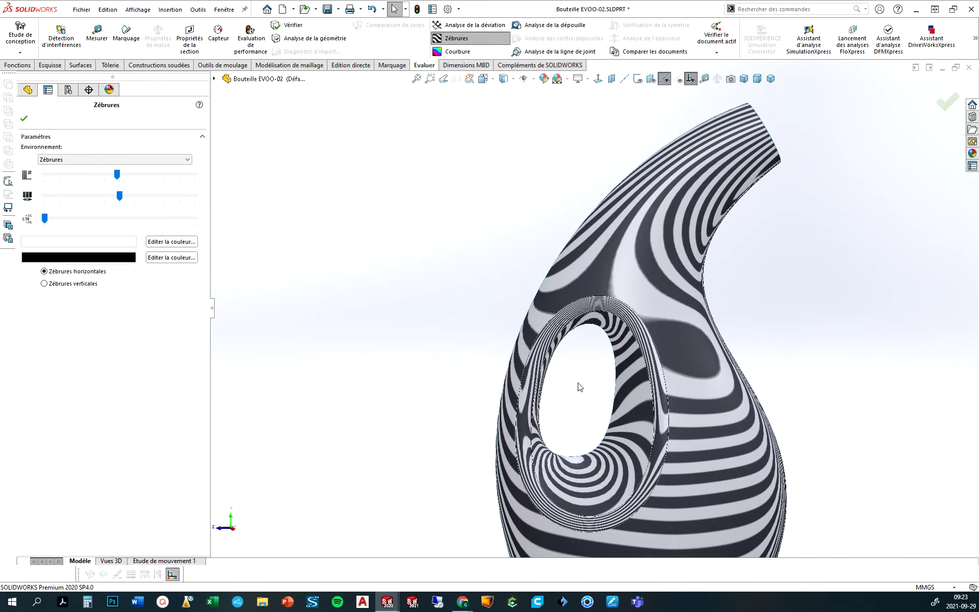
pyautogui.moveTo(578, 387); pyautogui.dragTo(672, 304, button='middle')
pyautogui.scroll(5, 671, 304)
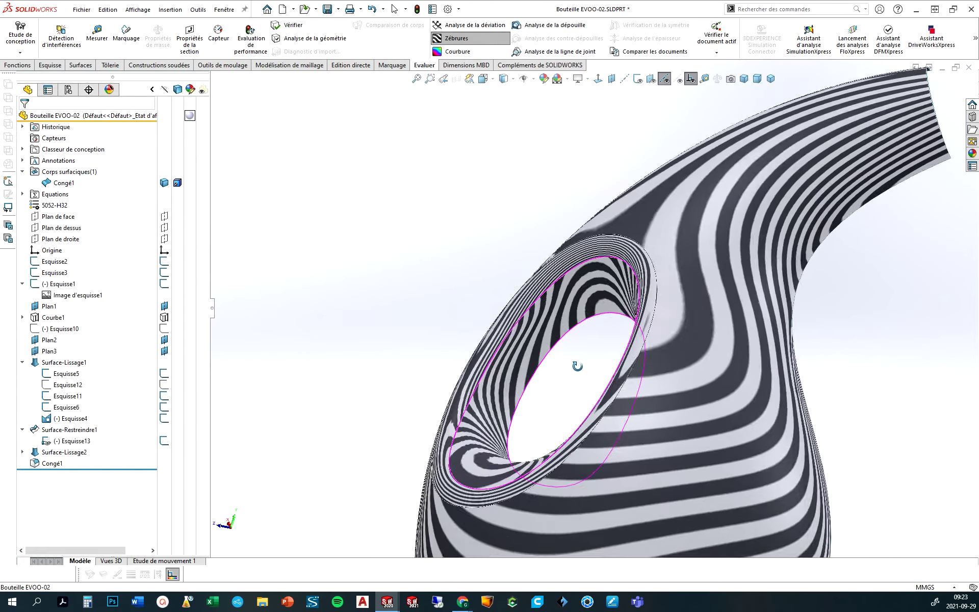
pyautogui.moveTo(577, 365); pyautogui.dragTo(472, 371, button='middle')
pyautogui.scroll(-3, 472, 371)
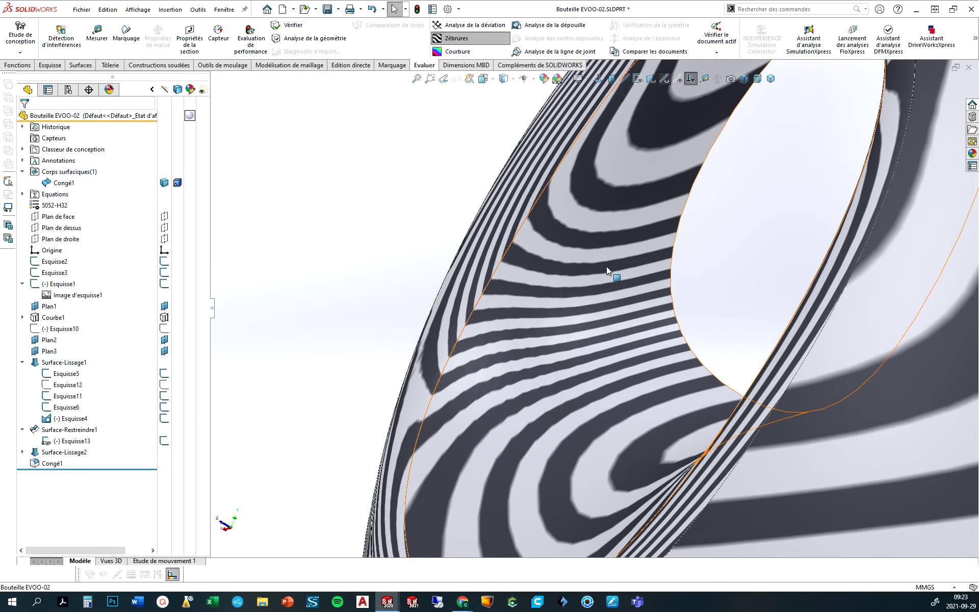
pyautogui.moveTo(492, 237)
pyautogui.mouseDown(button='middle')
pyautogui.moveTo(581, 165)
pyautogui.moveTo(522, 178)
pyautogui.moveTo(763, 225)
pyautogui.moveTo(785, 240)
pyautogui.mouseUp(button='middle')
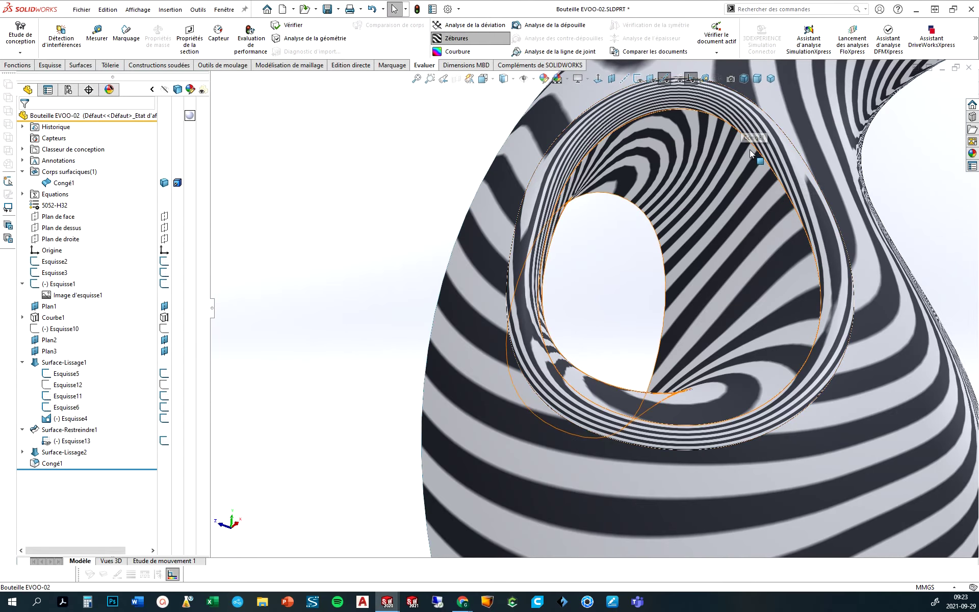
pyautogui.scroll(-3, 721, 223)
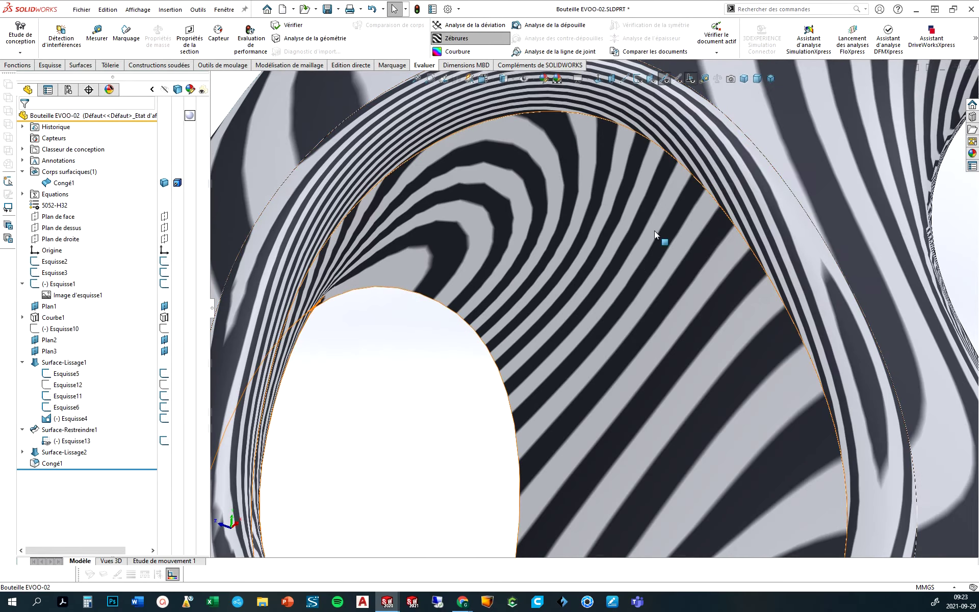
pyautogui.scroll(3, 653, 230)
# Edit Congé1 and change its profile from Cercle to Courbure continue
pyautogui.click(53, 464)
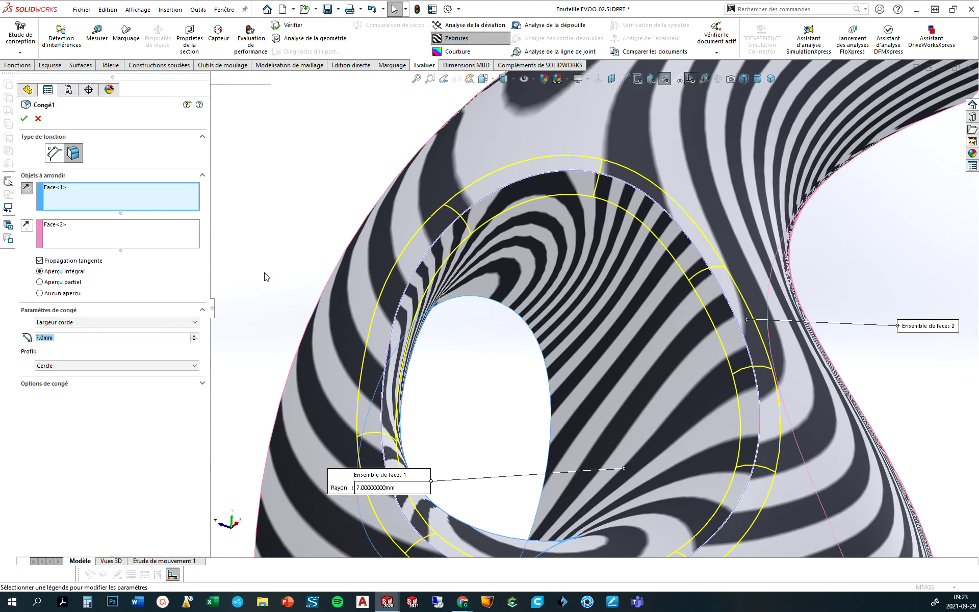
pyautogui.click(59, 369)
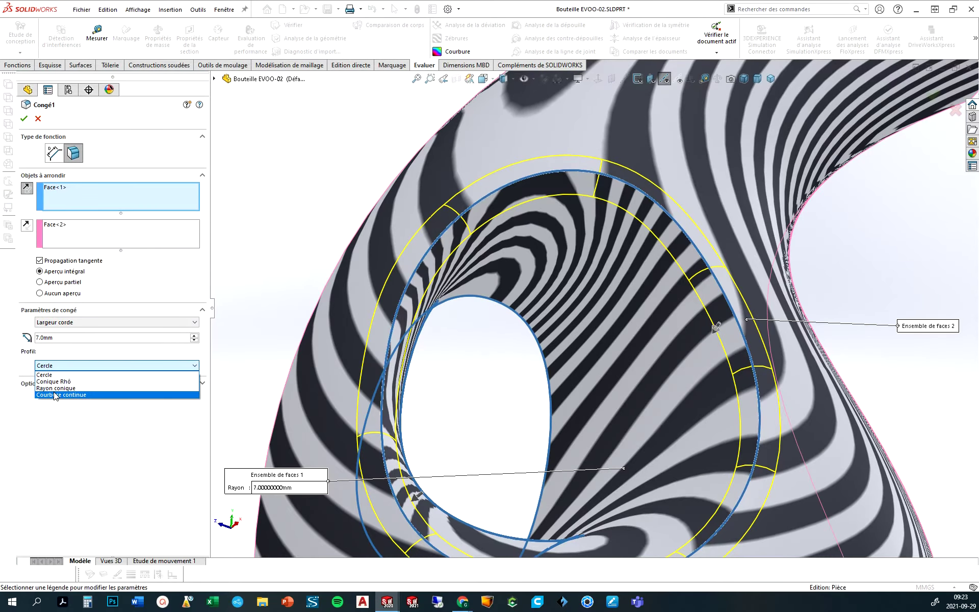
pyautogui.click(51, 394)
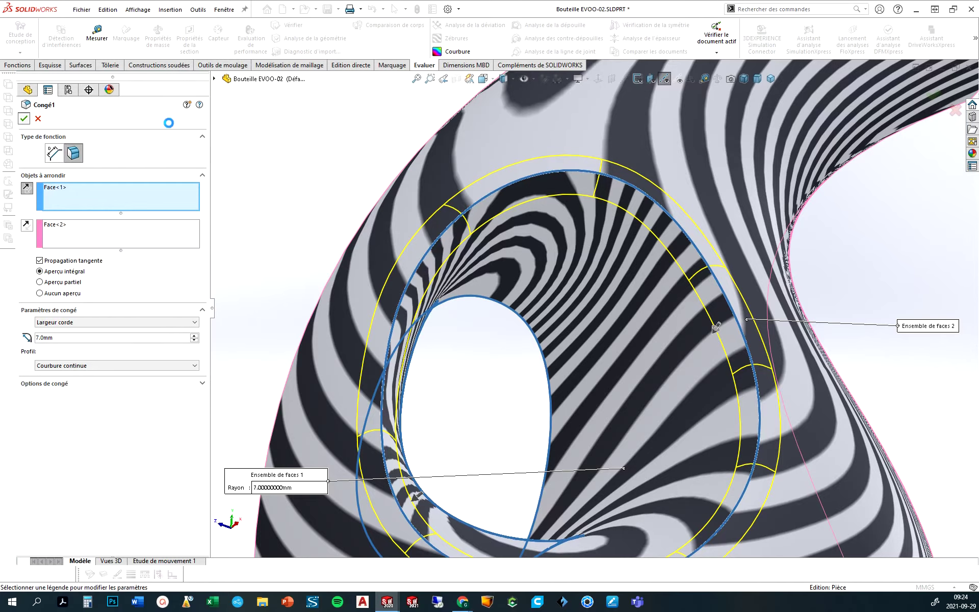
pyautogui.moveTo(716, 327)
pyautogui.mouseDown(button='middle')
pyautogui.moveTo(675, 372)
pyautogui.moveTo(563, 390)
pyautogui.mouseUp(button='middle')
# Orbit and zoom around the handle-opening fillet to judge the zebra stripes
pyautogui.scroll(-3, 563, 390)
pyautogui.scroll(-3, 528, 451)
pyautogui.scroll(-3, 450, 446)
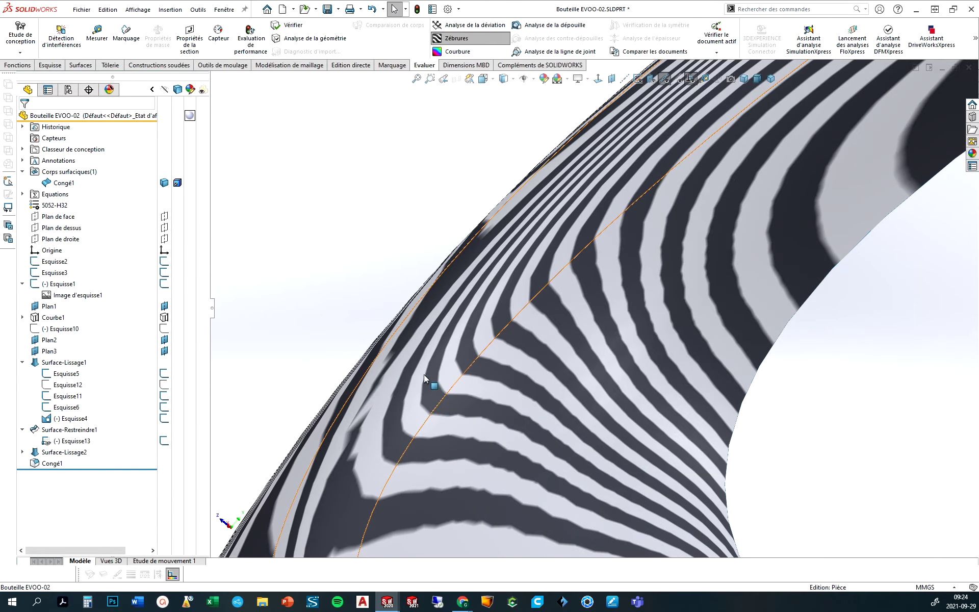
pyautogui.scroll(4, 521, 407)
pyautogui.moveTo(710, 278)
pyautogui.mouseDown(button='middle')
pyautogui.moveTo(820, 225)
pyautogui.moveTo(658, 335)
pyautogui.moveTo(692, 344)
pyautogui.mouseUp(button='middle')
pyautogui.scroll(-3, 692, 344)
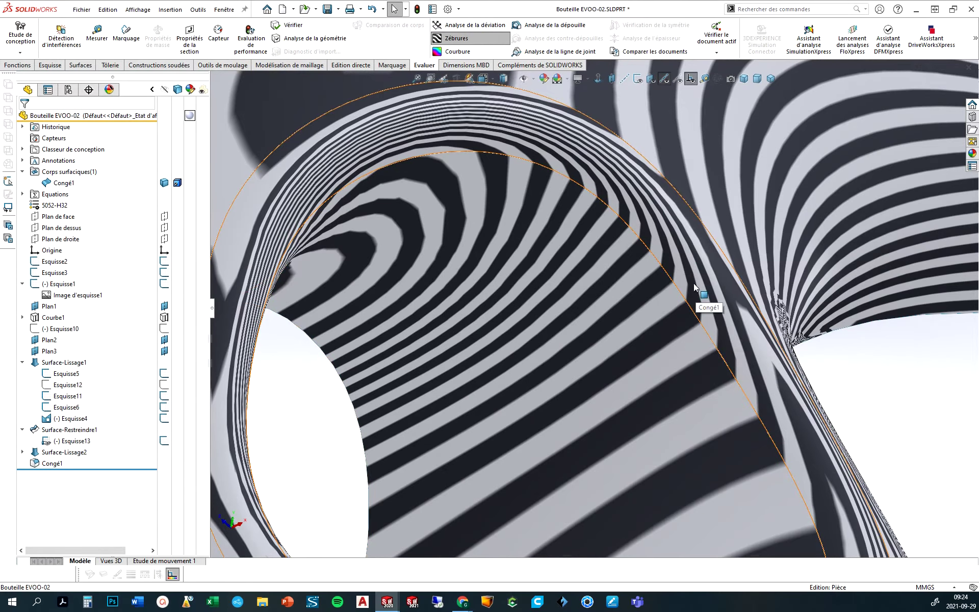
pyautogui.scroll(5, 695, 286)
pyautogui.moveTo(705, 284)
pyautogui.mouseDown(button='middle')
pyautogui.moveTo(633, 499)
pyautogui.moveTo(546, 447)
pyautogui.mouseUp(button='middle')
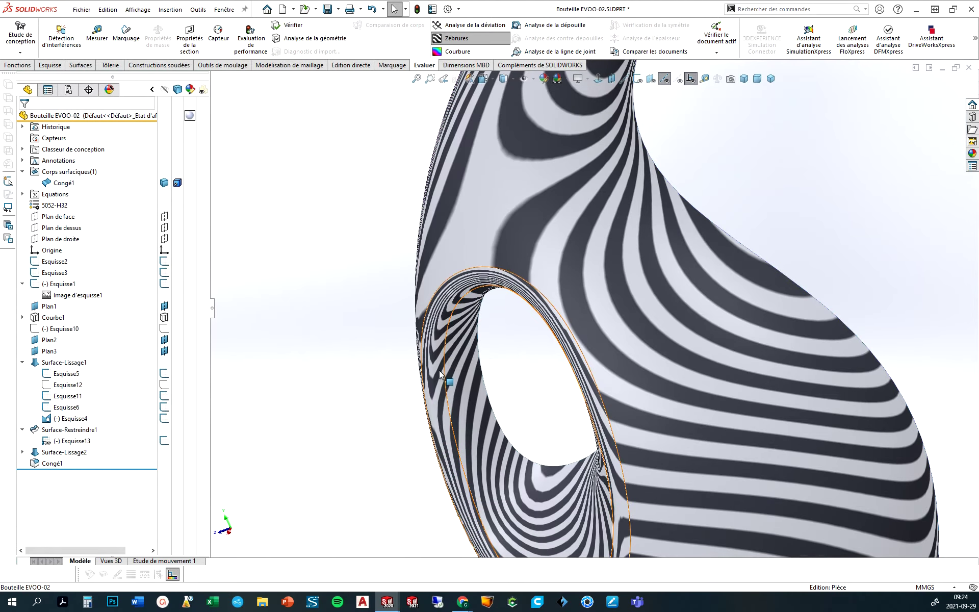
pyautogui.scroll(-3, 440, 374)
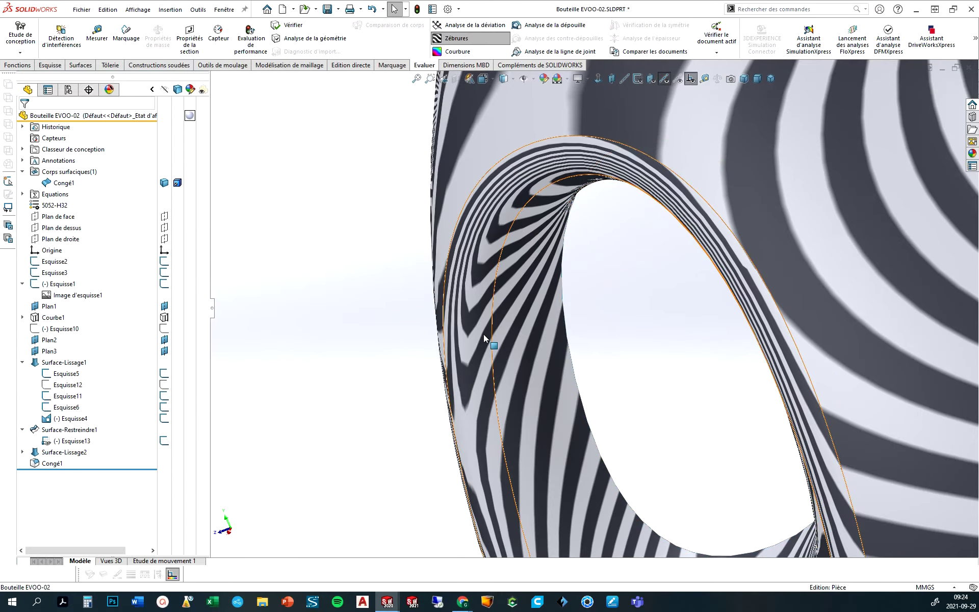
pyautogui.scroll(3, 483, 334)
pyautogui.moveTo(483, 335); pyautogui.dragTo(260, 408, button='middle')
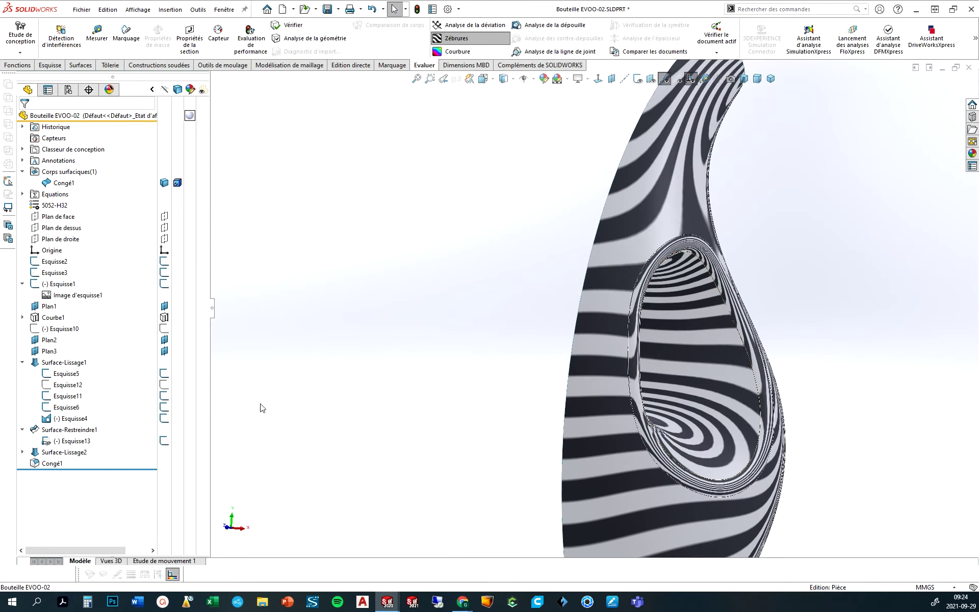
pyautogui.moveTo(714, 357); pyautogui.dragTo(686, 343, button='middle')
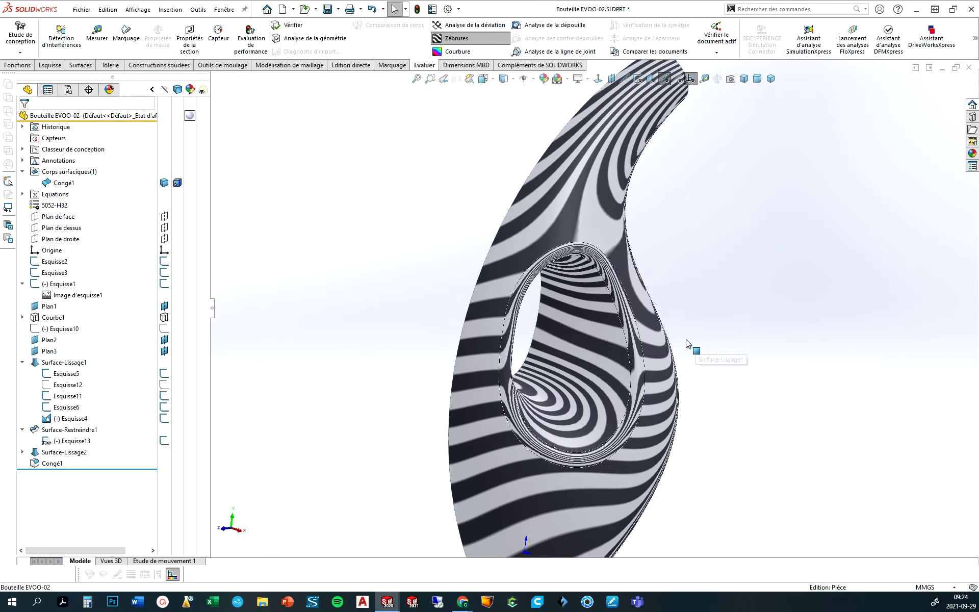
# Fit the whole bottle in view and switch the zebra stripes off
pyautogui.press('f')
pyautogui.click(456, 38)
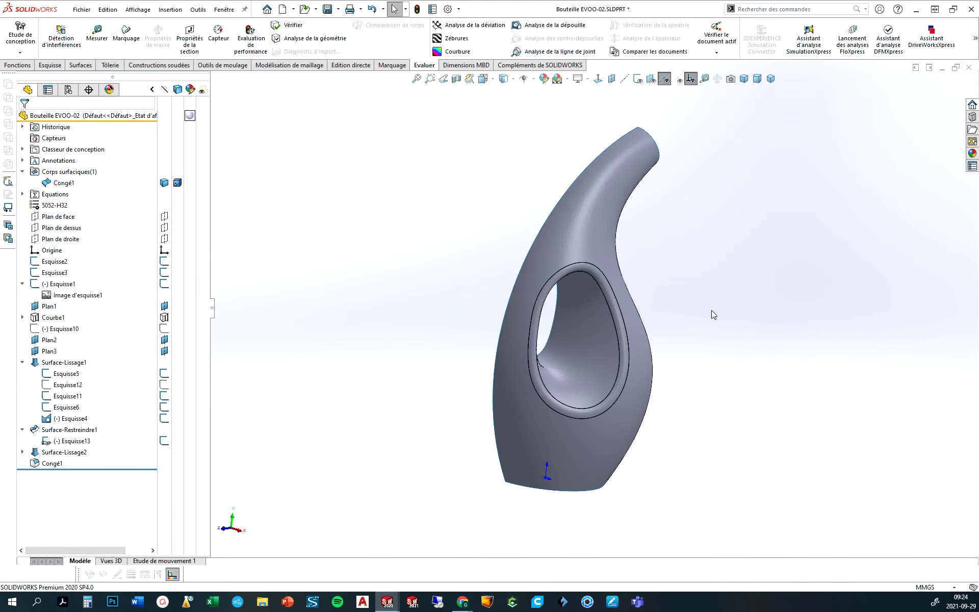
pyautogui.moveTo(711, 311); pyautogui.dragTo(333, 402, button='middle')
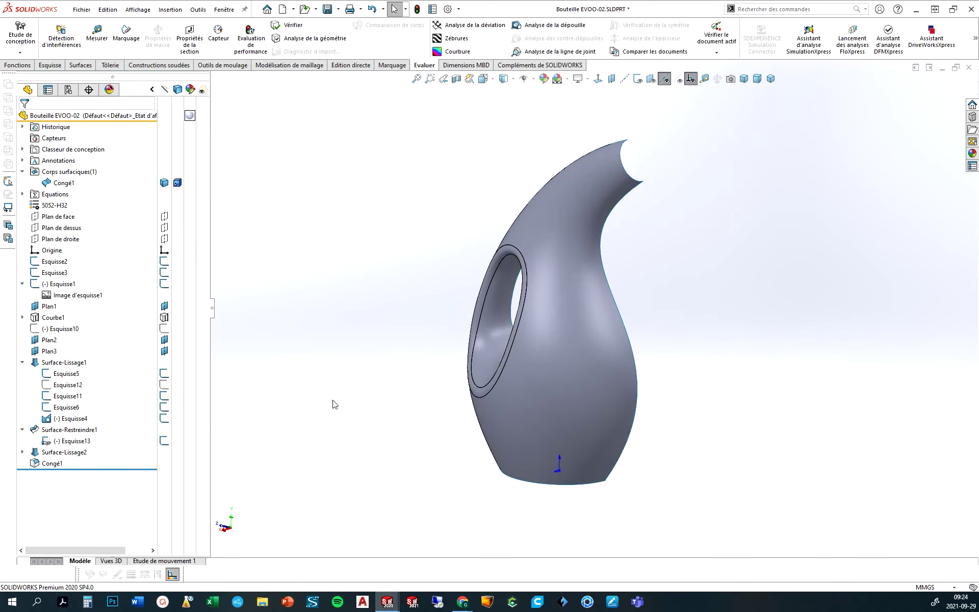
pyautogui.moveTo(436, 277); pyautogui.dragTo(402, 253, button='middle')
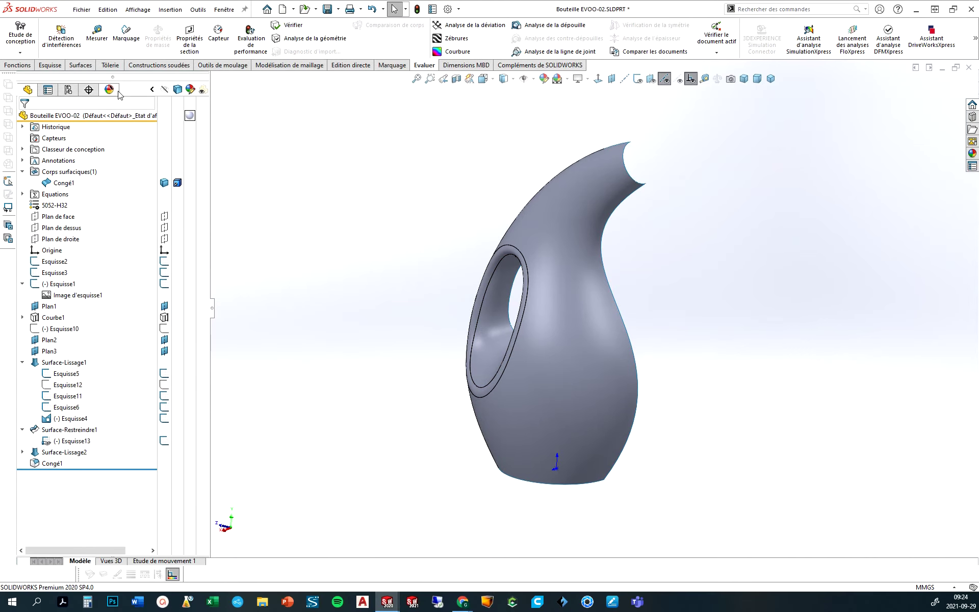
pyautogui.click(80, 65)
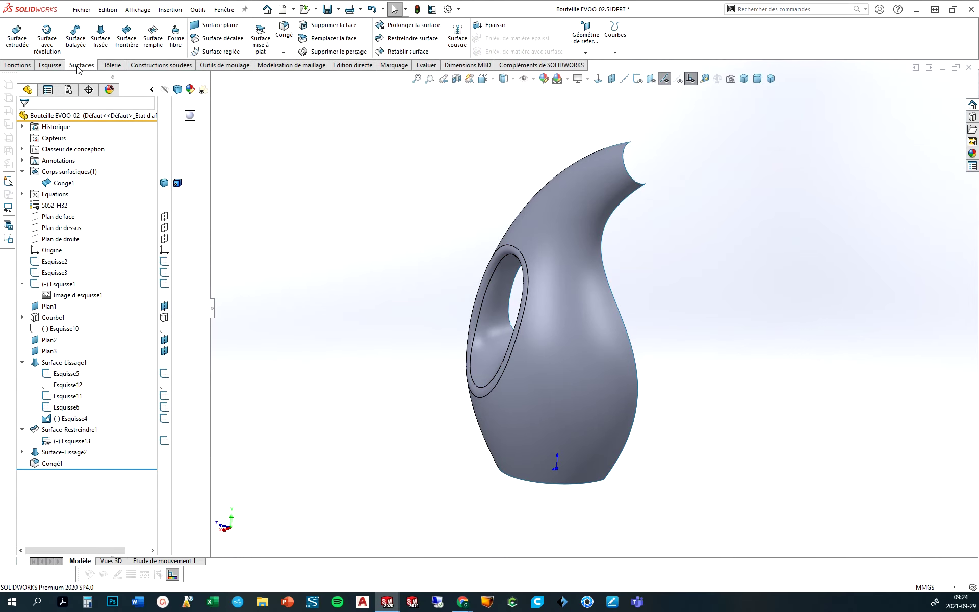
pyautogui.click(18, 65)
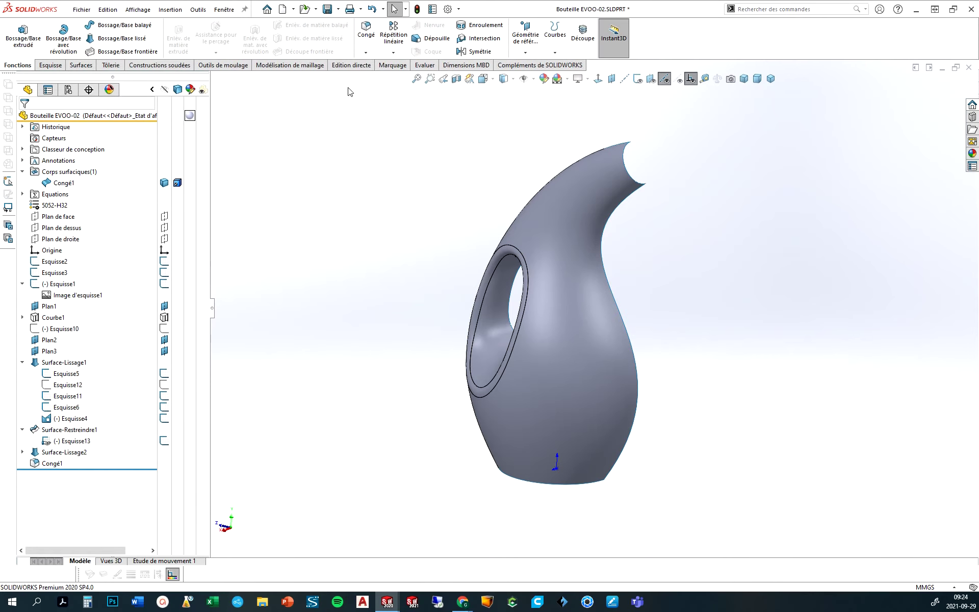
# Mirror the Congé1 surface body across Plan de droite, knitting it into Symétrie1
pyautogui.click(469, 53)
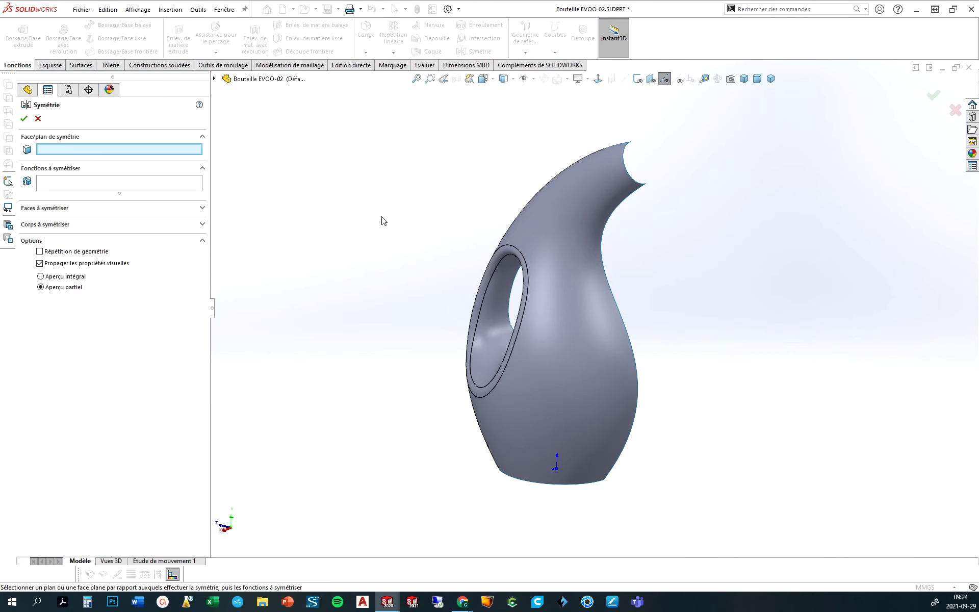
pyautogui.click(215, 79)
pyautogui.click(263, 203)
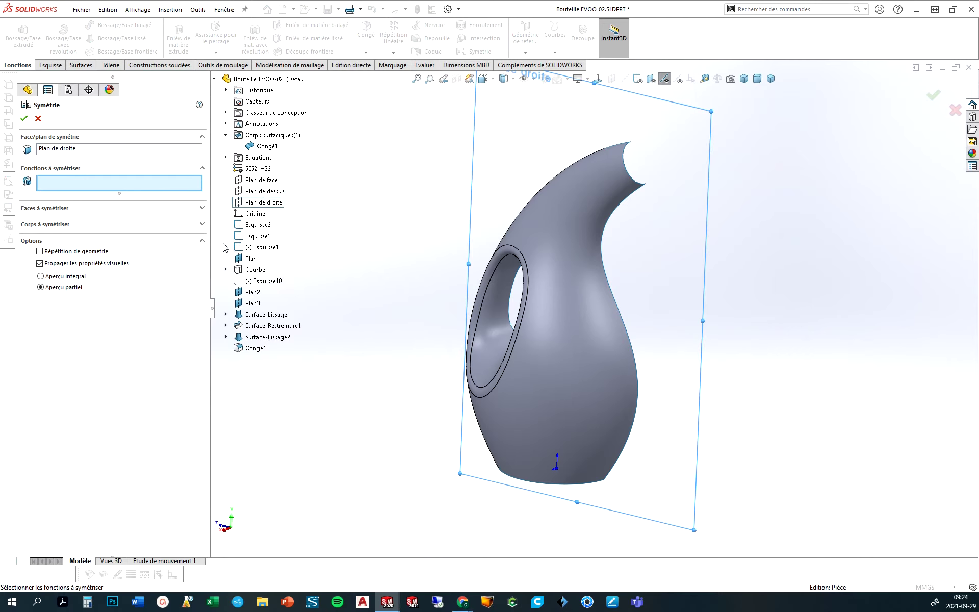
pyautogui.click(46, 224)
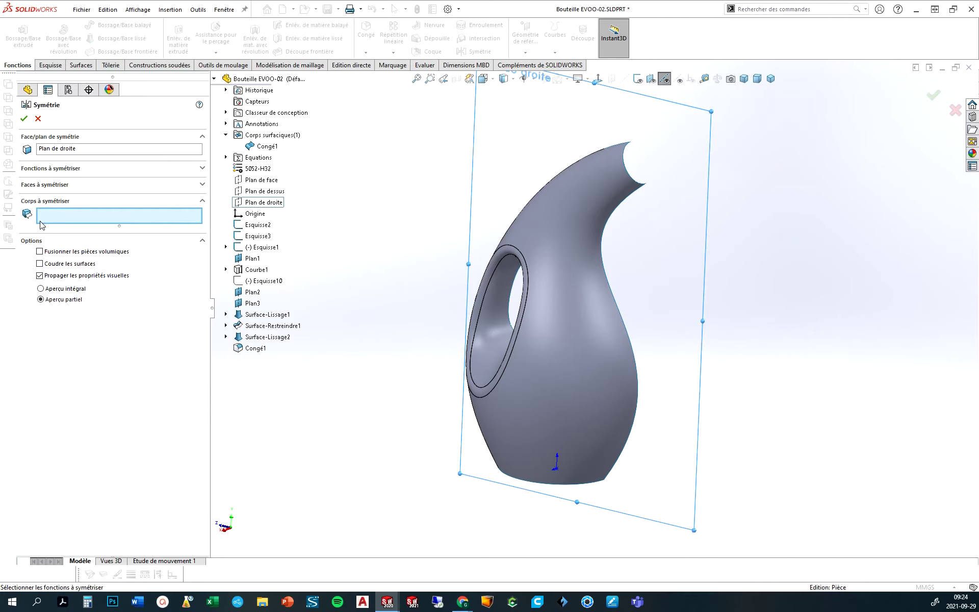
pyautogui.click(548, 359)
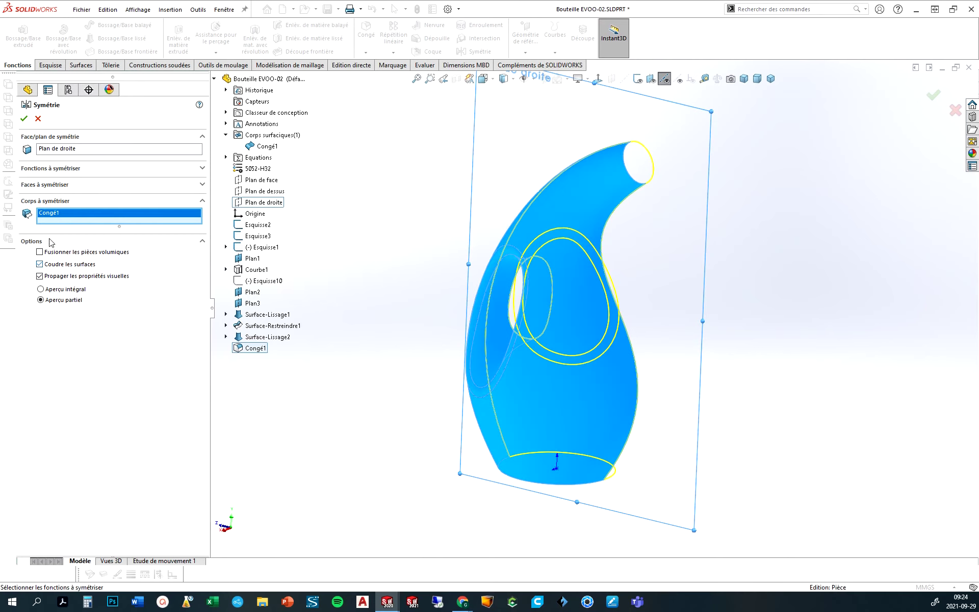
pyautogui.click(24, 118)
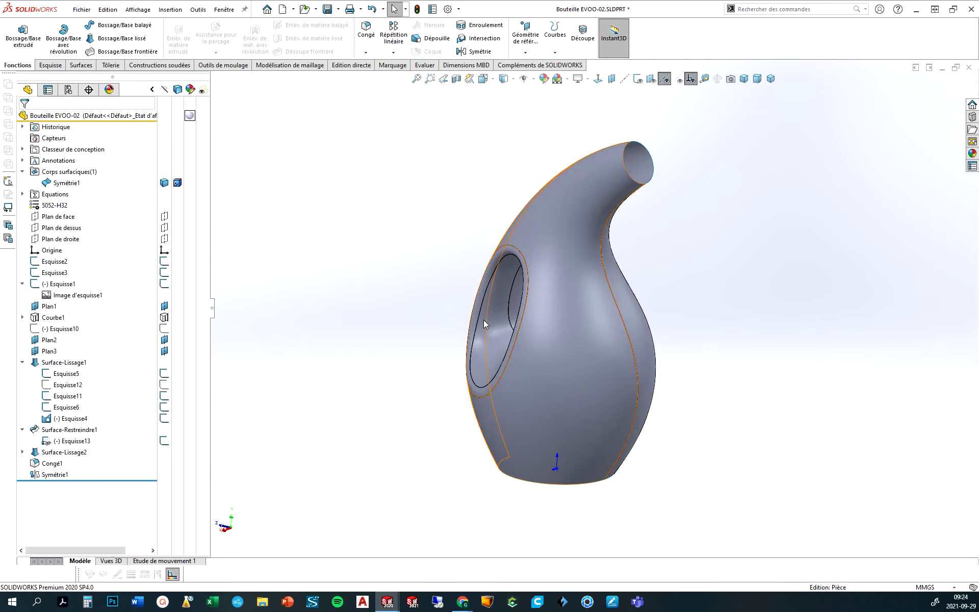
pyautogui.moveTo(483, 320)
pyautogui.mouseDown(button='middle')
pyautogui.moveTo(595, 317)
pyautogui.moveTo(500, 361)
pyautogui.moveTo(710, 308)
pyautogui.moveTo(778, 367)
pyautogui.moveTo(768, 379)
pyautogui.mouseUp(button='middle')
pyautogui.moveTo(484, 449)
pyautogui.mouseDown(button='middle')
pyautogui.moveTo(437, 415)
pyautogui.moveTo(461, 436)
pyautogui.mouseUp(button='middle')
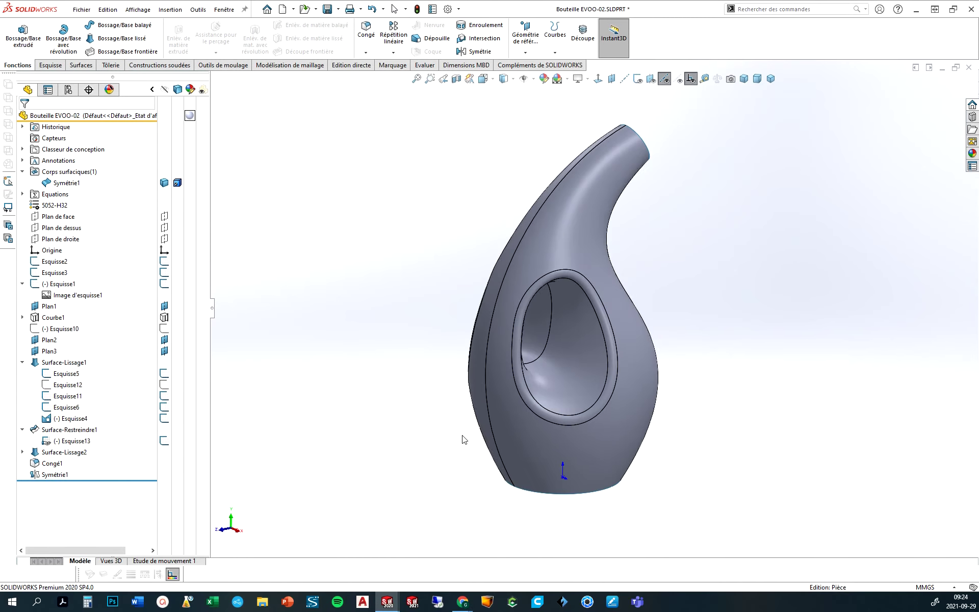
pyautogui.scroll(-3, 543, 358)
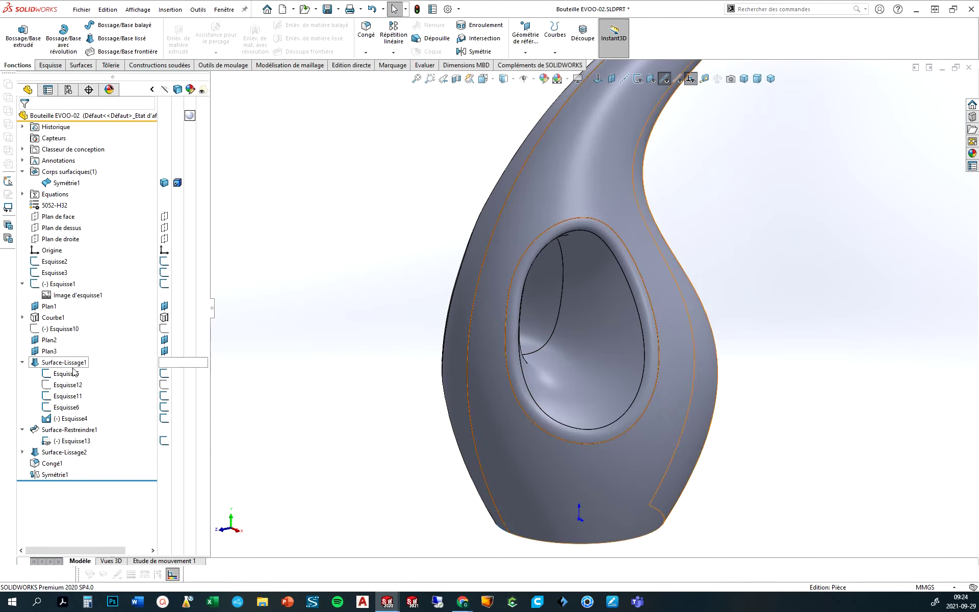
pyautogui.scroll(2, 706, 176)
pyautogui.moveTo(695, 184); pyautogui.dragTo(631, 262, button='middle')
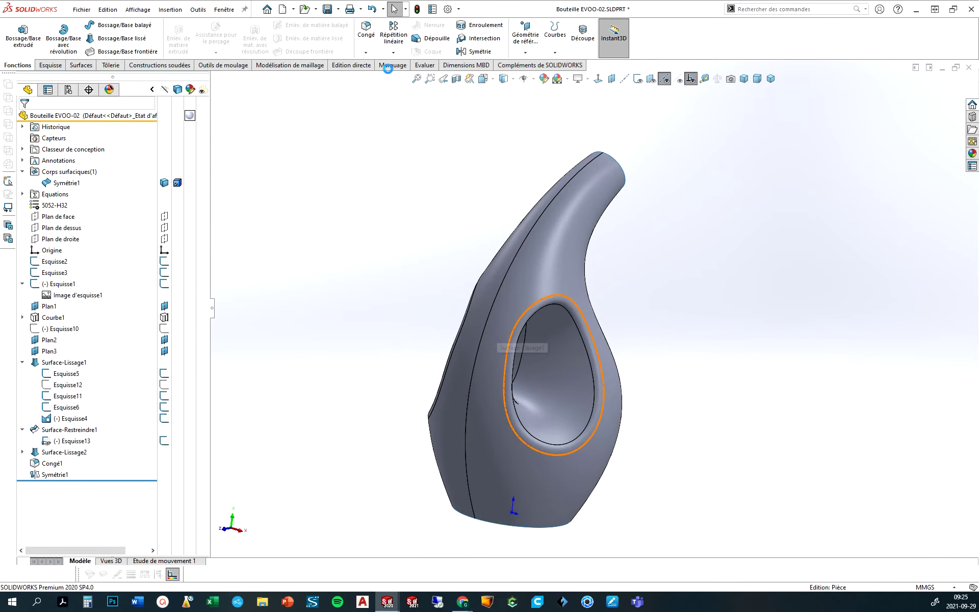
pyautogui.click(426, 66)
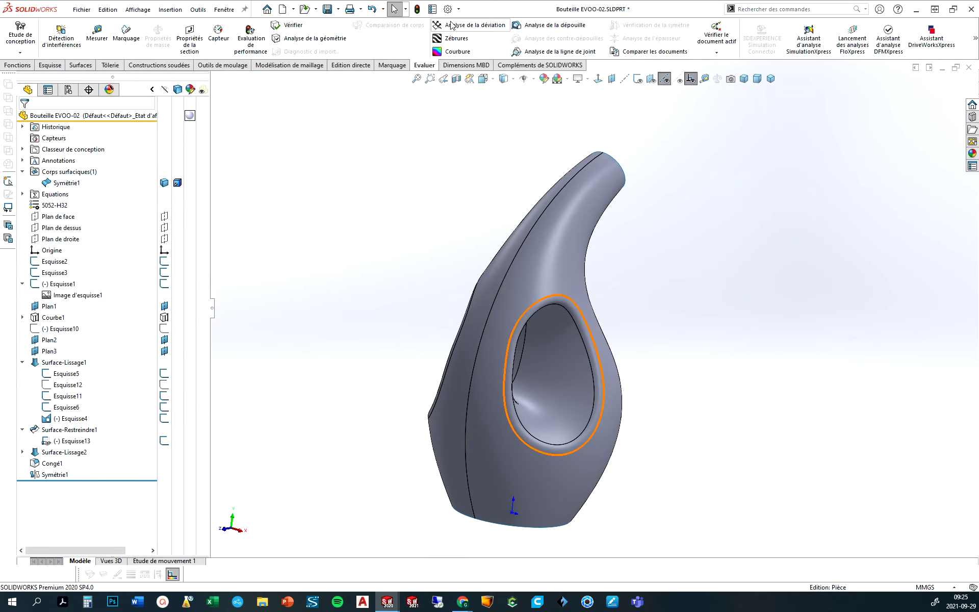
pyautogui.click(465, 28)
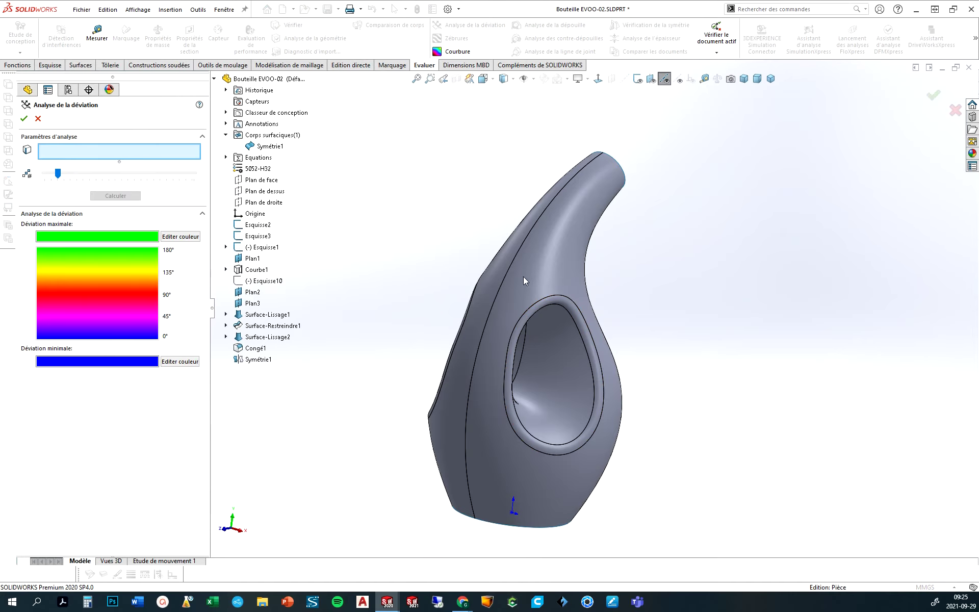
pyautogui.click(531, 229)
pyautogui.click(113, 199)
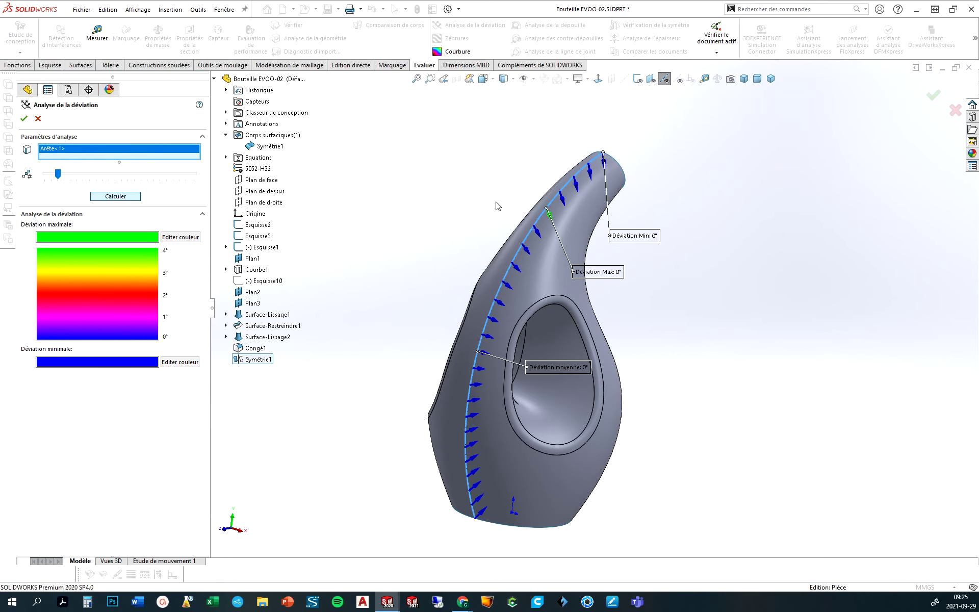
pyautogui.moveTo(467, 197); pyautogui.dragTo(562, 266, button='middle')
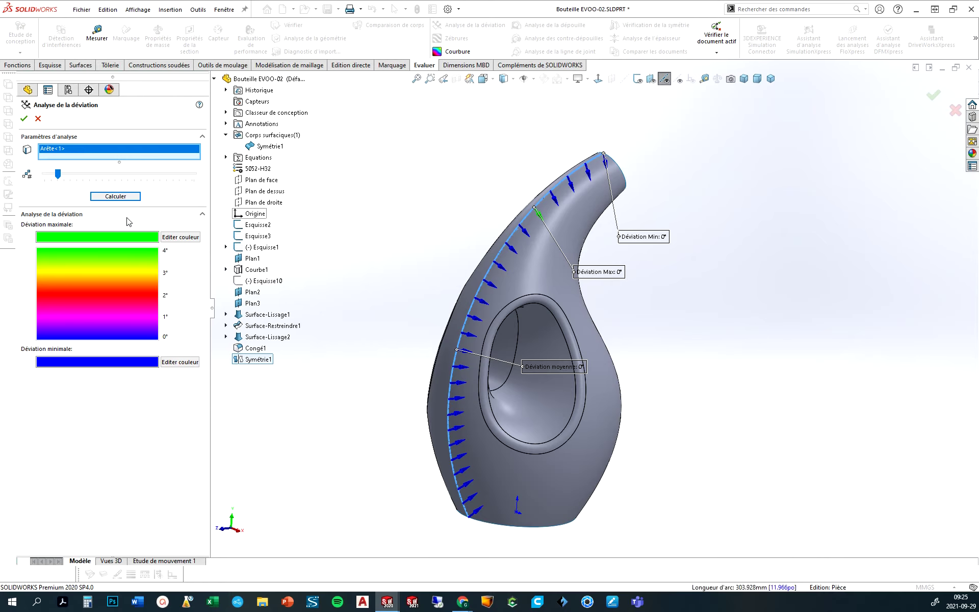
pyautogui.moveTo(611, 316); pyautogui.dragTo(572, 319, button='middle')
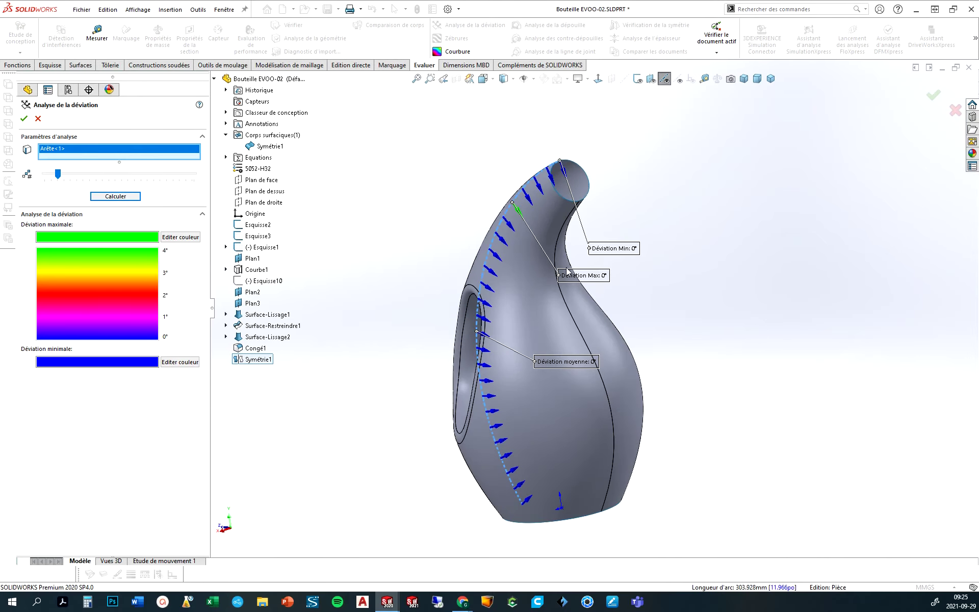
pyautogui.click(572, 319)
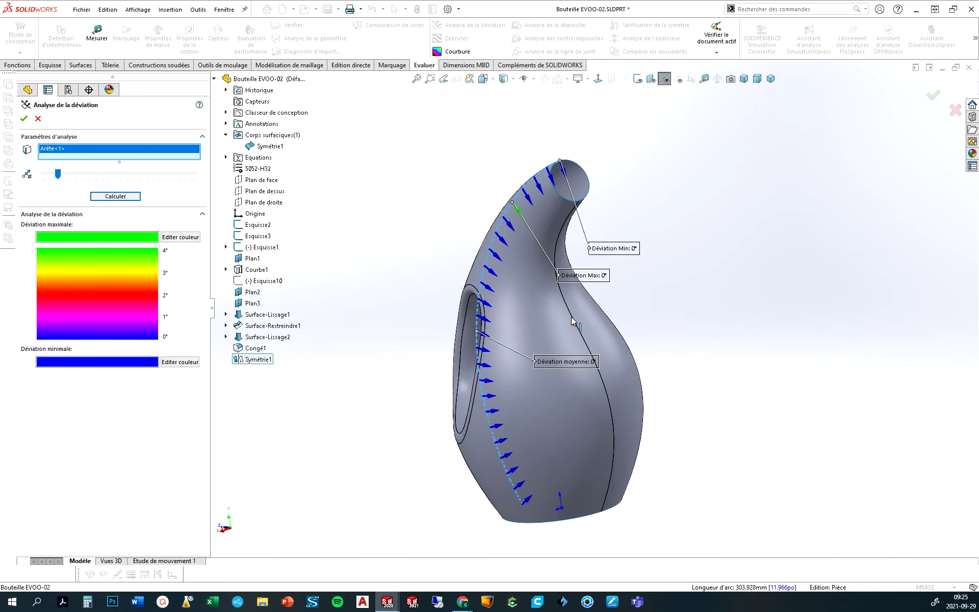
pyautogui.click(104, 205)
pyautogui.moveTo(381, 210); pyautogui.dragTo(407, 143, button='middle')
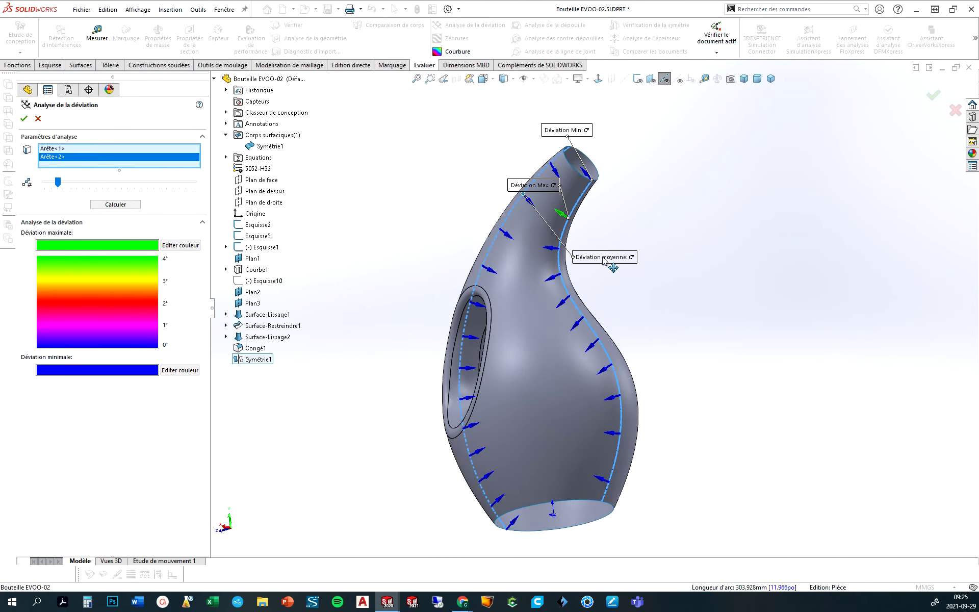
pyautogui.click(37, 119)
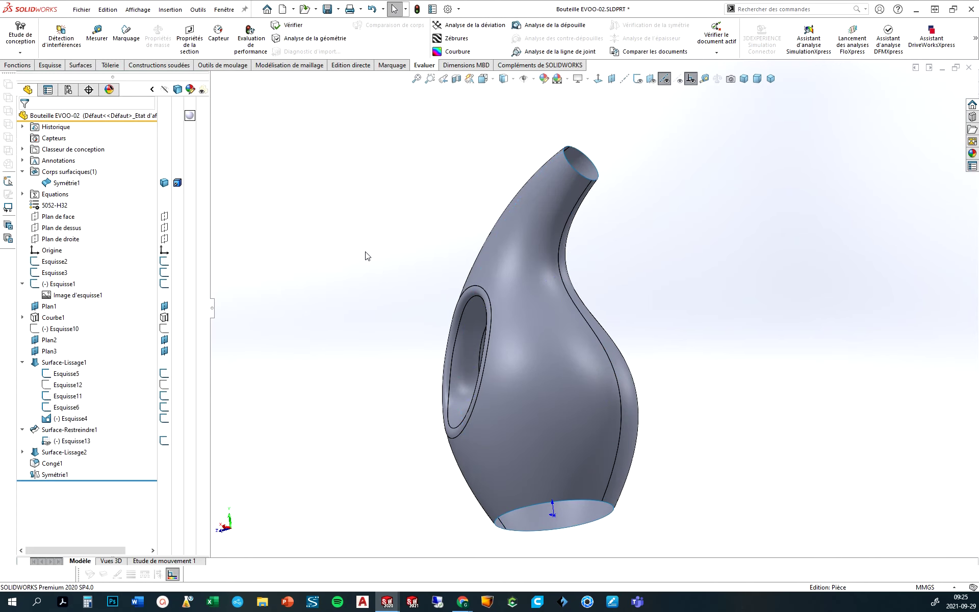
# Edit Surface-Lissage1 and set the Ouvert Groupe<2> guide curve's end constraint to Aucune
pyautogui.moveTo(561, 378)
pyautogui.mouseDown(button='middle')
pyautogui.moveTo(486, 375)
pyautogui.moveTo(557, 444)
pyautogui.mouseUp(button='middle')
pyautogui.scroll(-2, 557, 444)
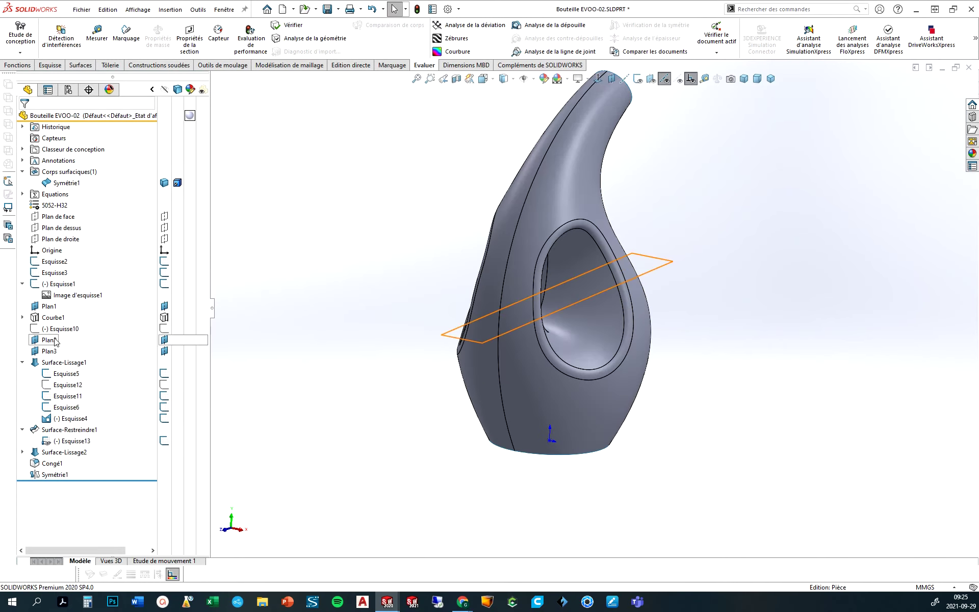
pyautogui.click(63, 362)
pyautogui.click(72, 317)
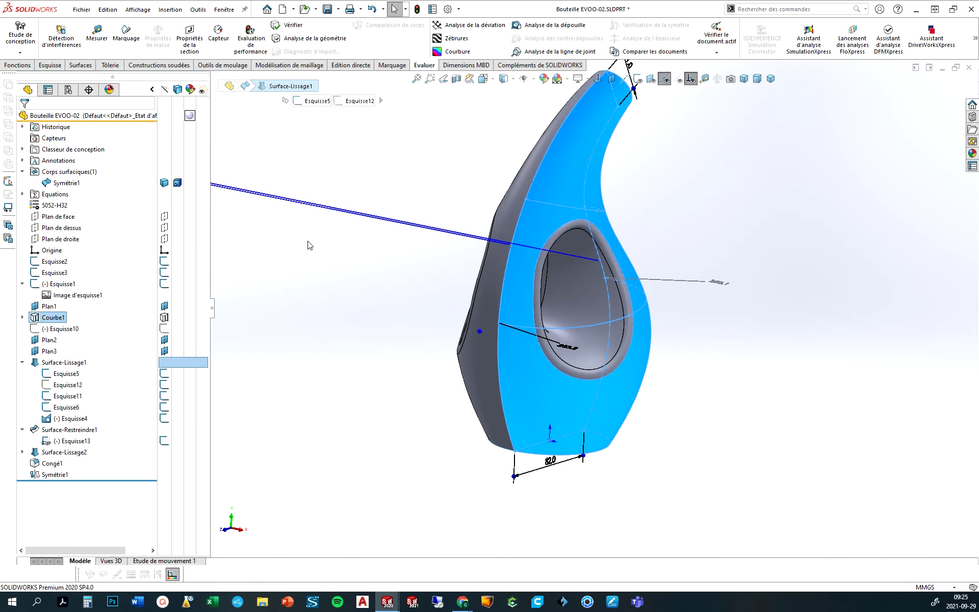
pyautogui.click(72, 278)
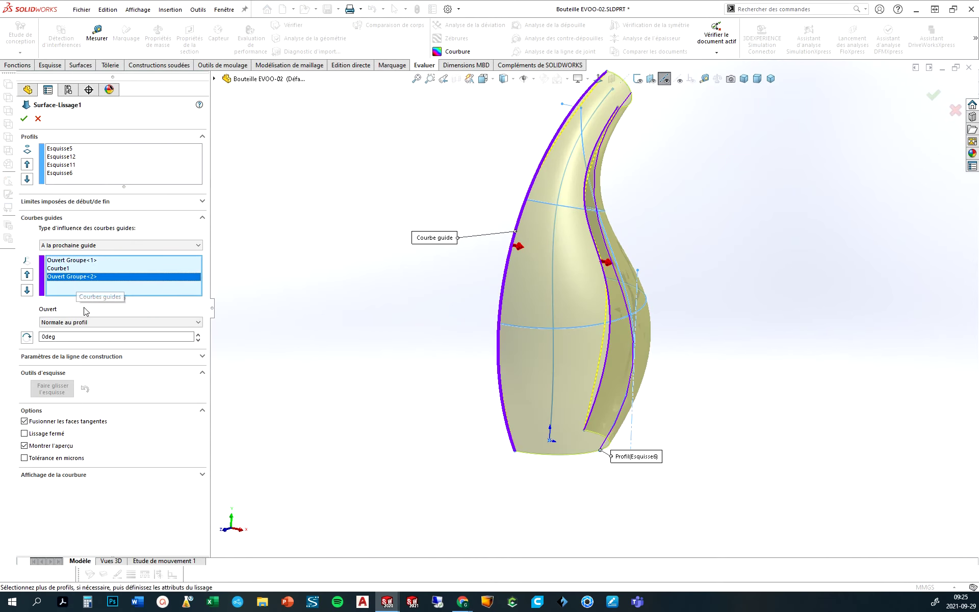
pyautogui.click(87, 322)
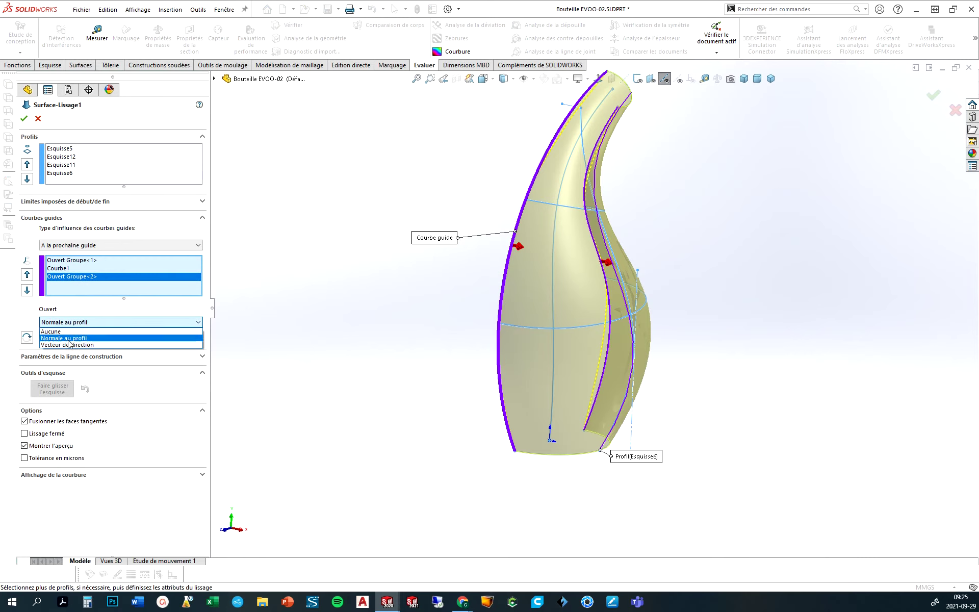
pyautogui.click(66, 331)
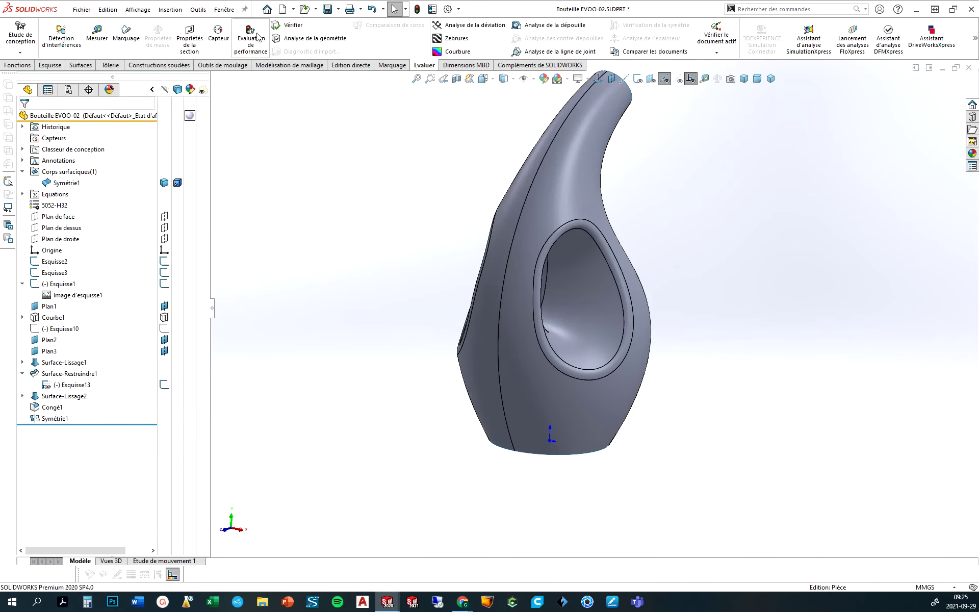
pyautogui.click(455, 28)
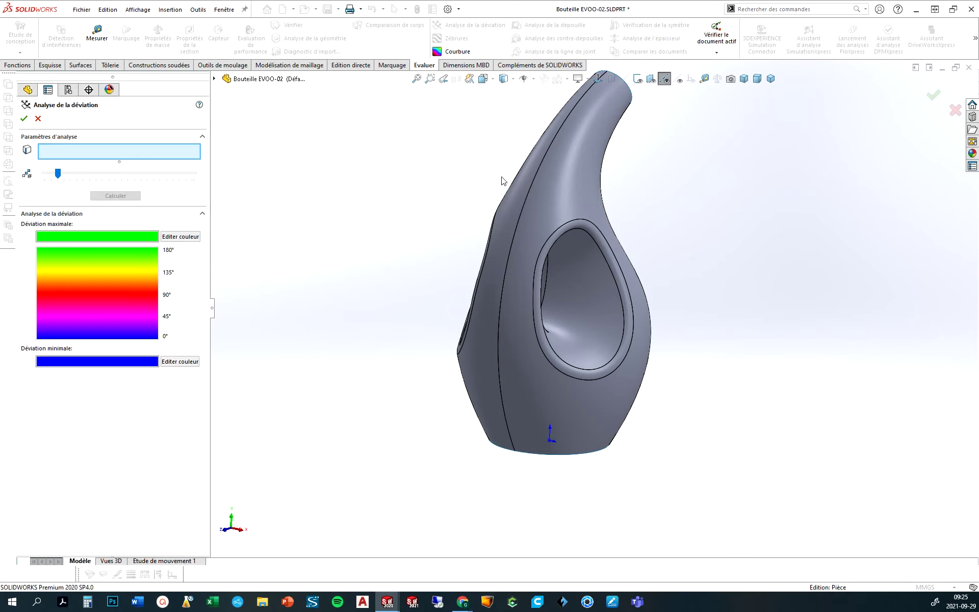
pyautogui.click(533, 181)
pyautogui.click(108, 198)
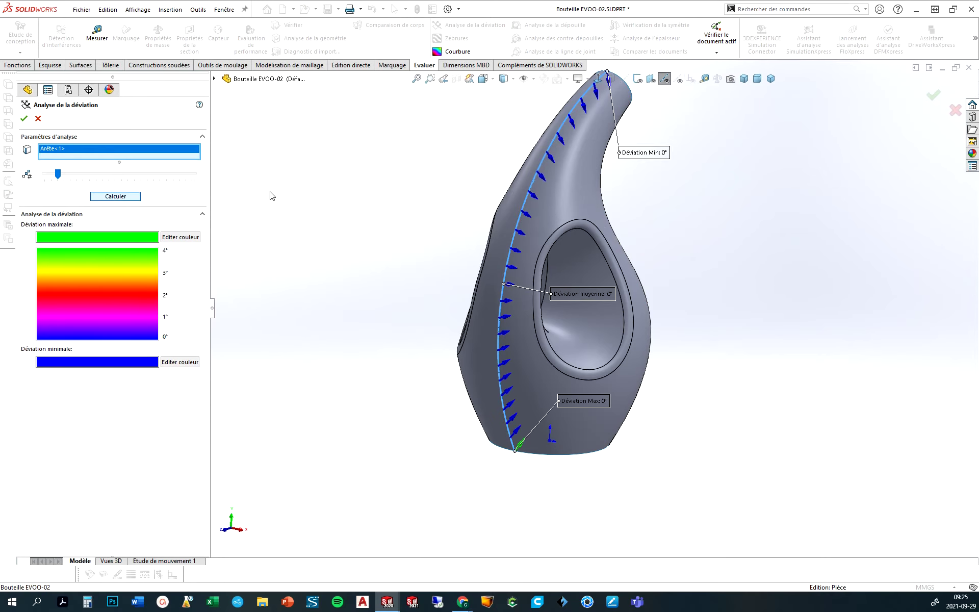
pyautogui.moveTo(299, 203)
pyautogui.mouseDown(button='middle')
pyautogui.moveTo(284, 191)
pyautogui.moveTo(299, 209)
pyautogui.mouseUp(button='middle')
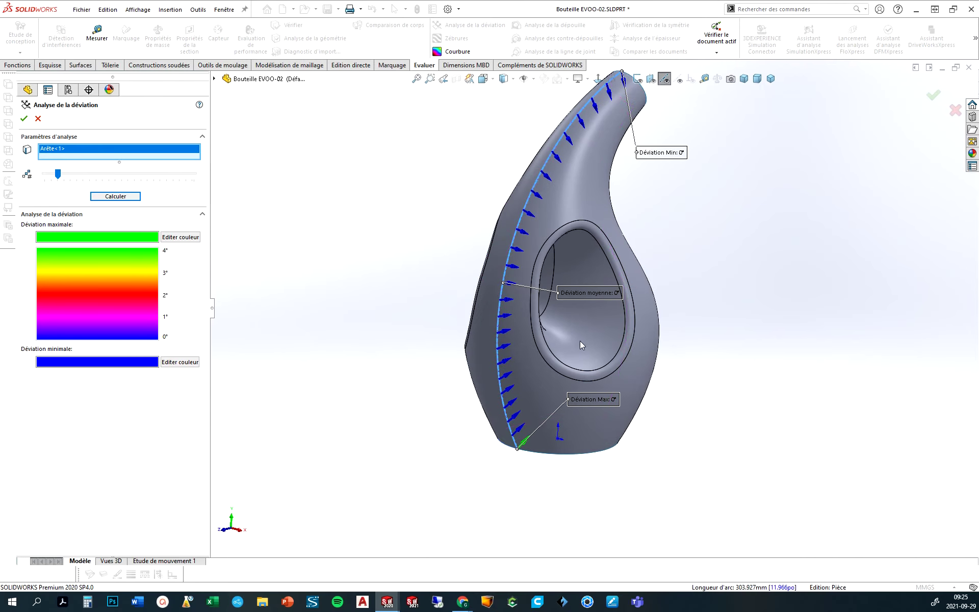
pyautogui.scroll(-2, 589, 340)
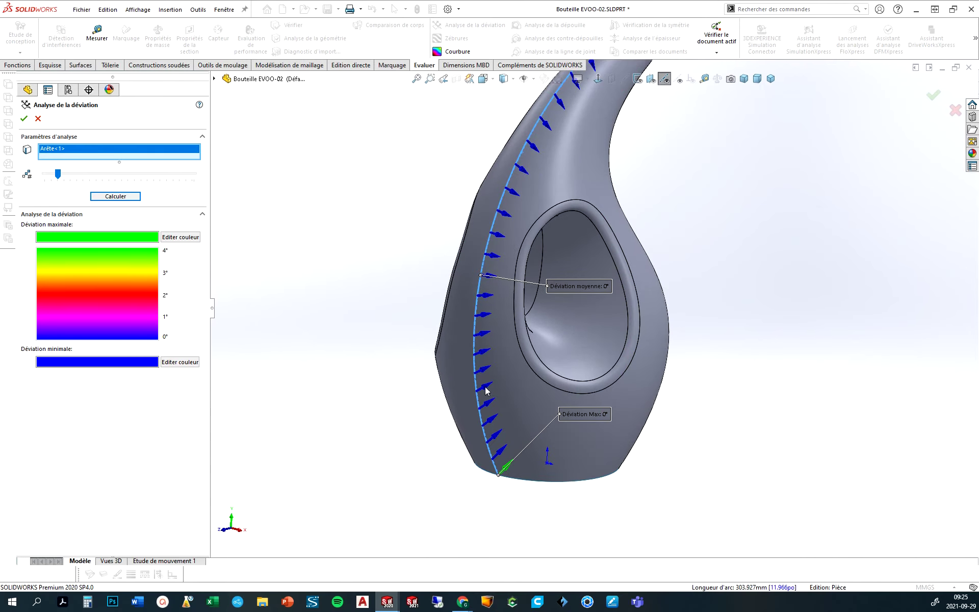
pyautogui.scroll(-1, 488, 434)
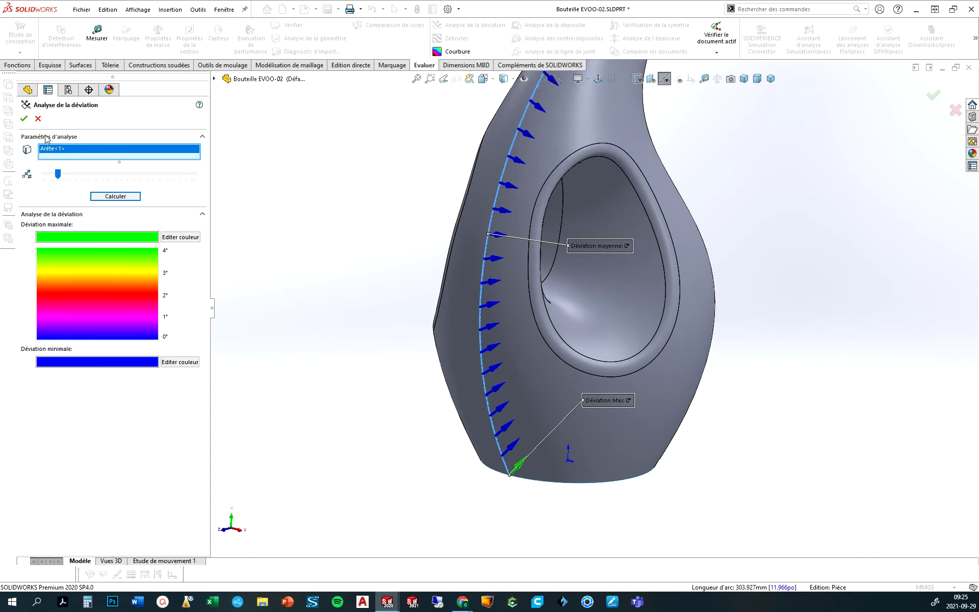
pyautogui.click(38, 119)
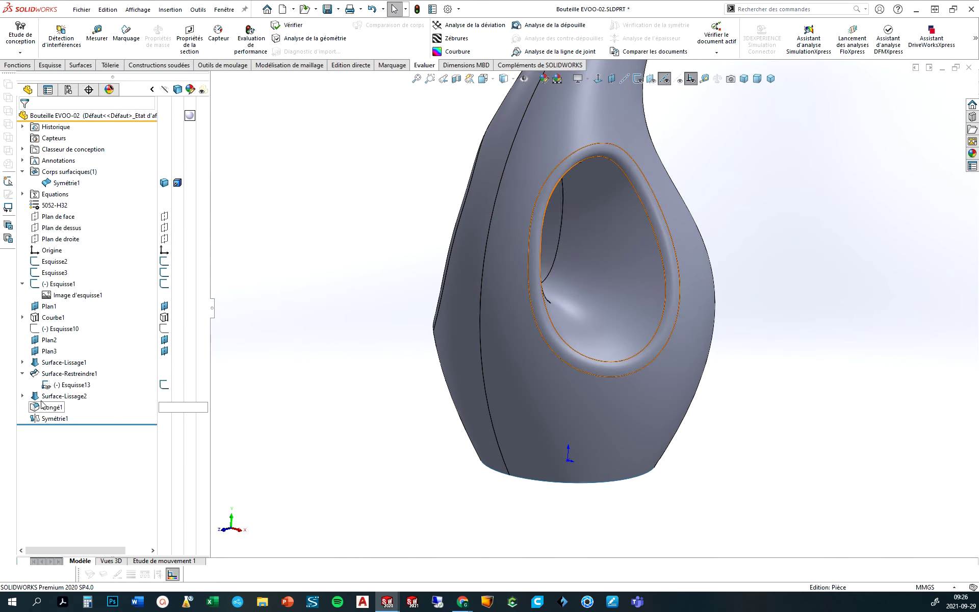
# Set Surface-Lissage1's Ouvert Groupe<2> guide curve to Normale au profil and accept the loft
pyautogui.click(21, 363)
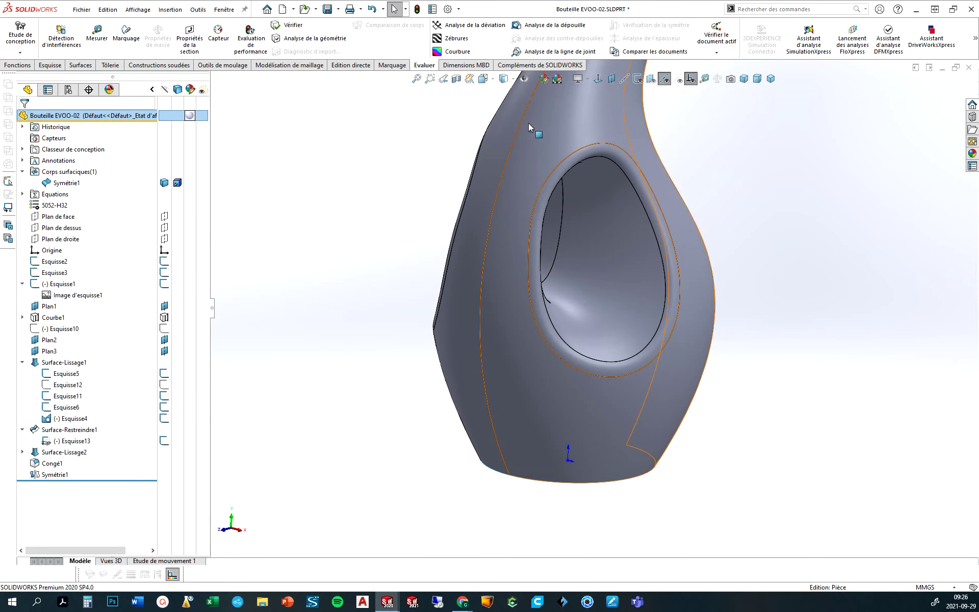
pyautogui.click(64, 362)
pyautogui.click(74, 318)
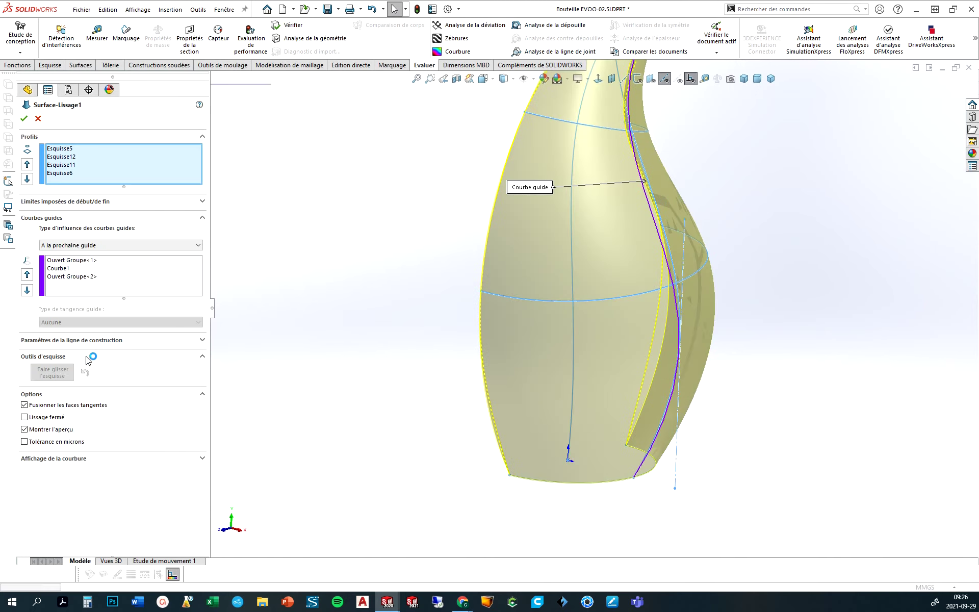
pyautogui.click(71, 278)
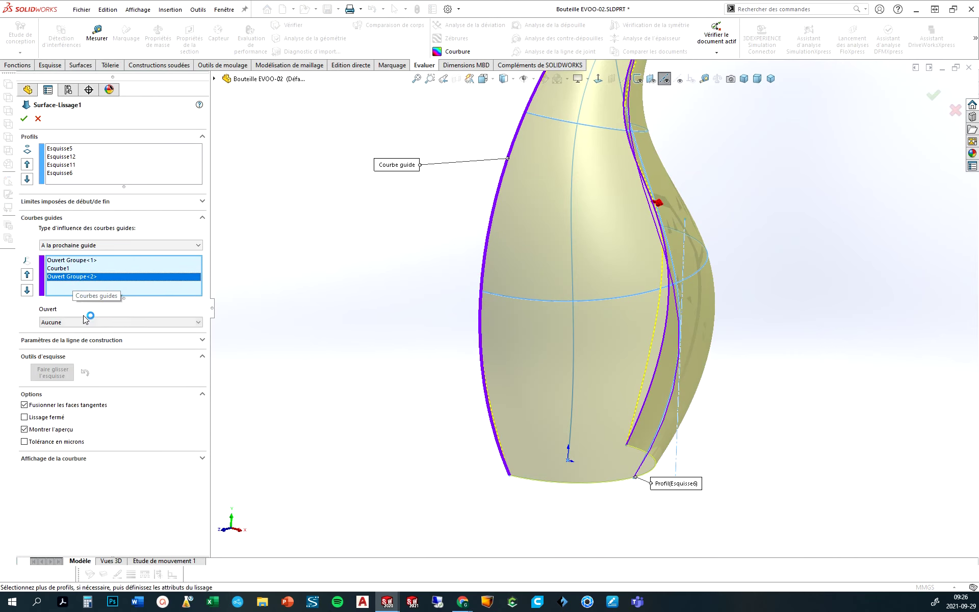
pyautogui.click(84, 322)
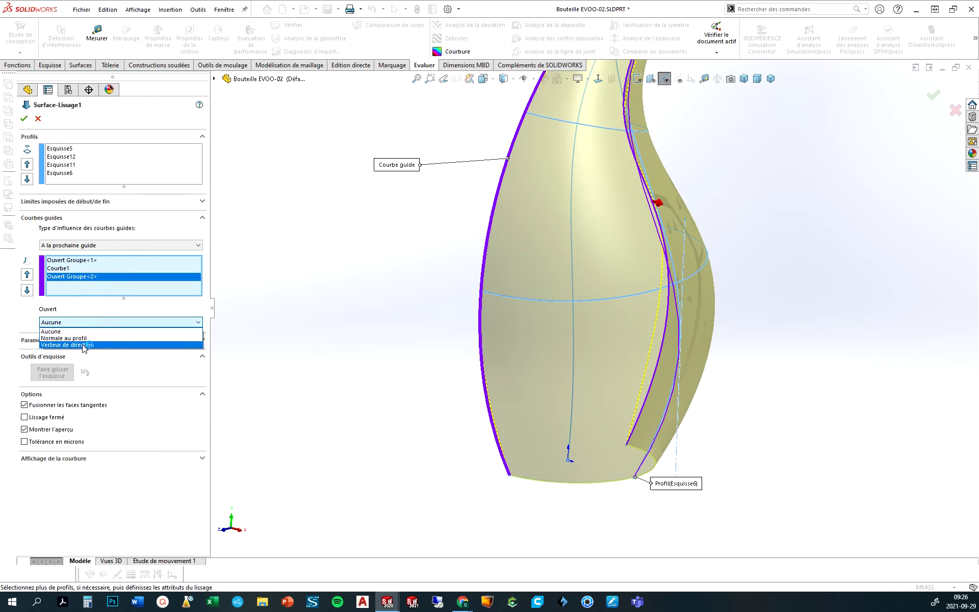
pyautogui.click(84, 339)
pyautogui.click(79, 261)
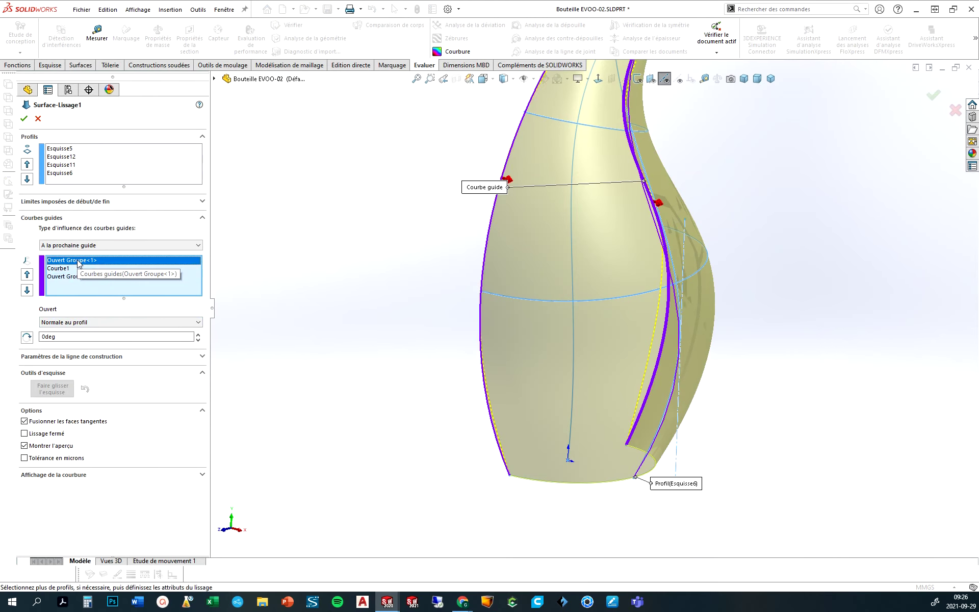
pyautogui.click(24, 118)
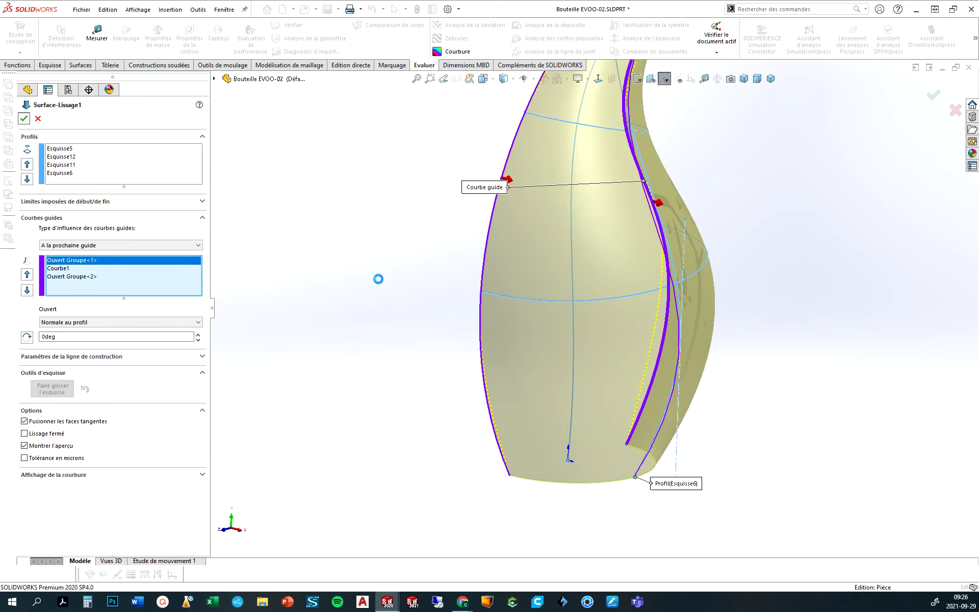
pyautogui.scroll(3, 494, 323)
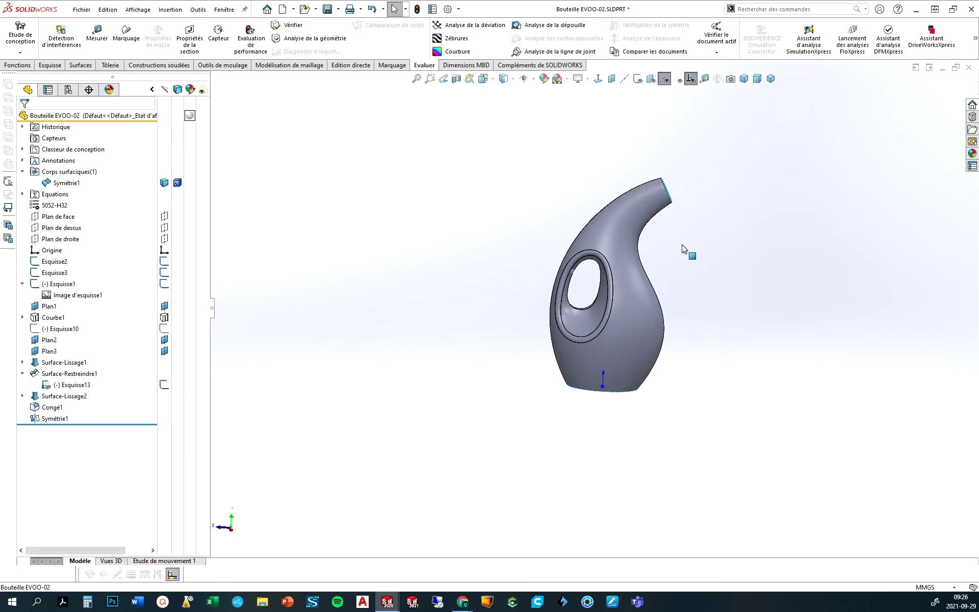
# Cap the spout opening with a planar surface across both spout rim edges
pyautogui.moveTo(681, 244); pyautogui.dragTo(635, 164, button='middle')
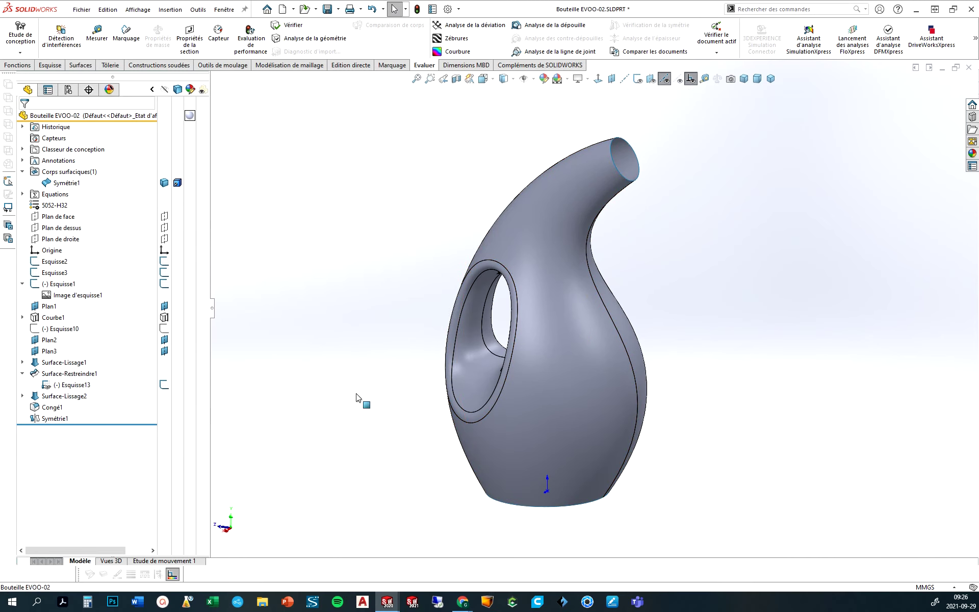
pyautogui.click(81, 65)
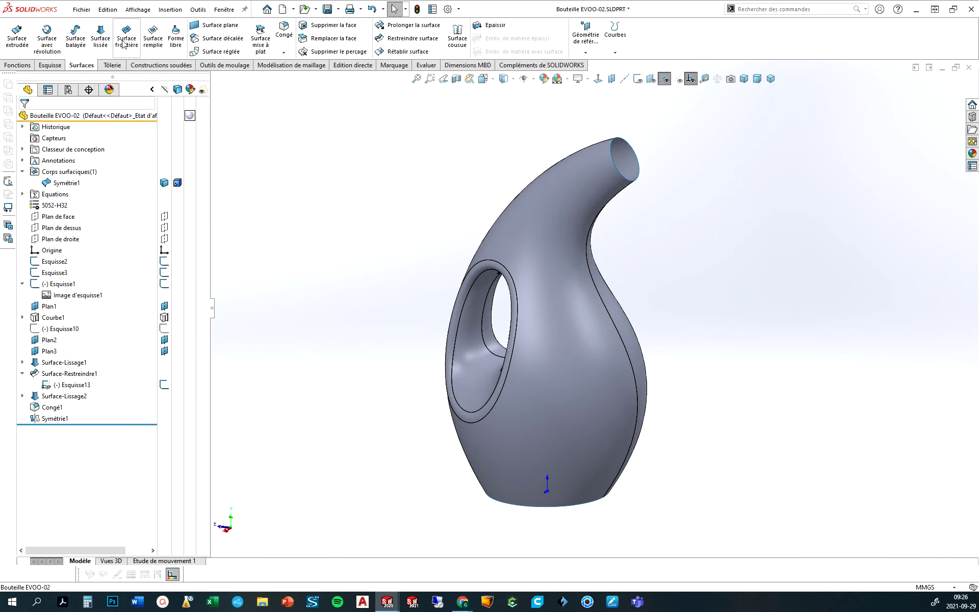
pyautogui.click(217, 28)
pyautogui.moveTo(551, 149); pyautogui.dragTo(554, 168, button='middle')
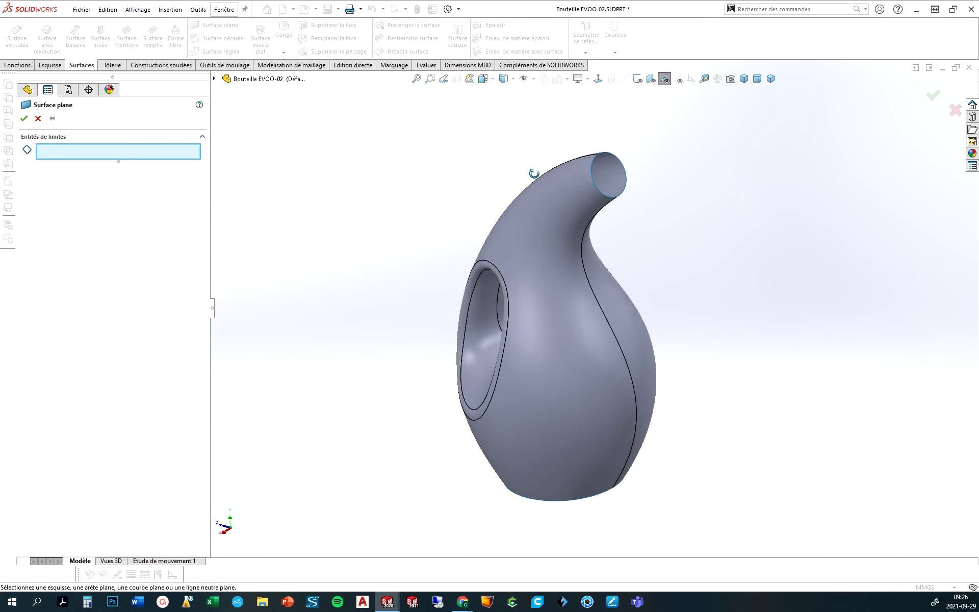
pyautogui.scroll(-3, 650, 225)
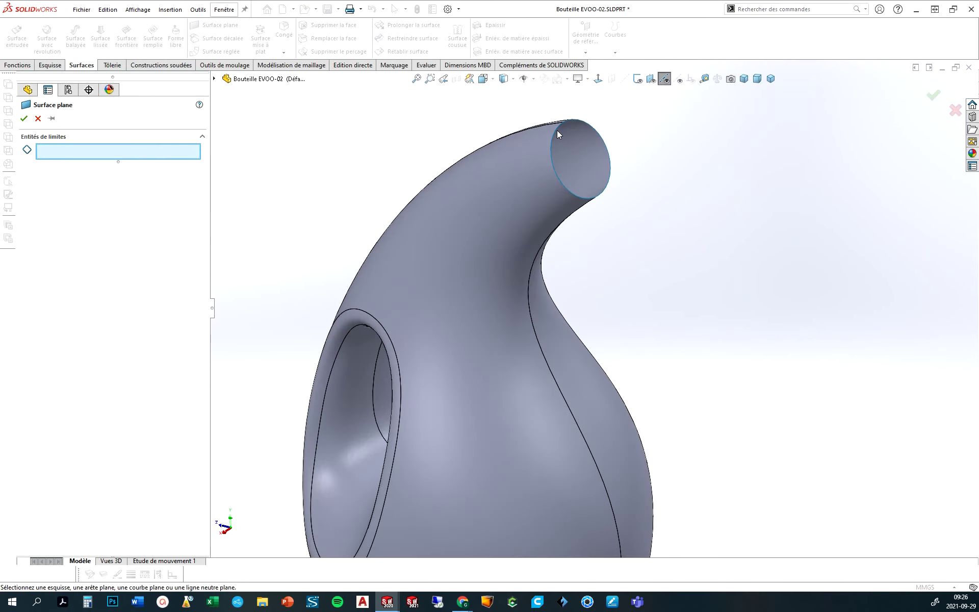
pyautogui.click(582, 132)
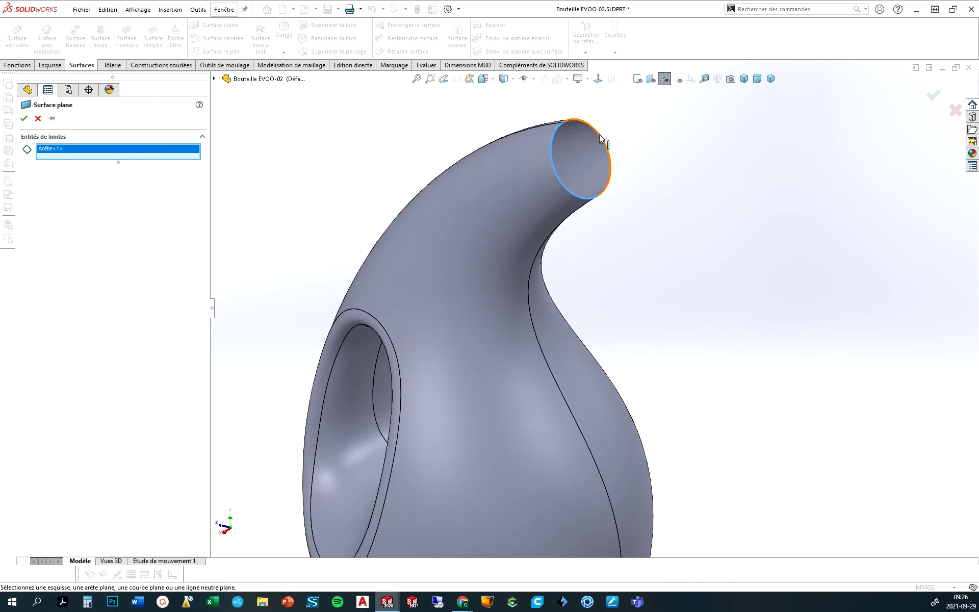
pyautogui.click(599, 135)
pyautogui.click(24, 119)
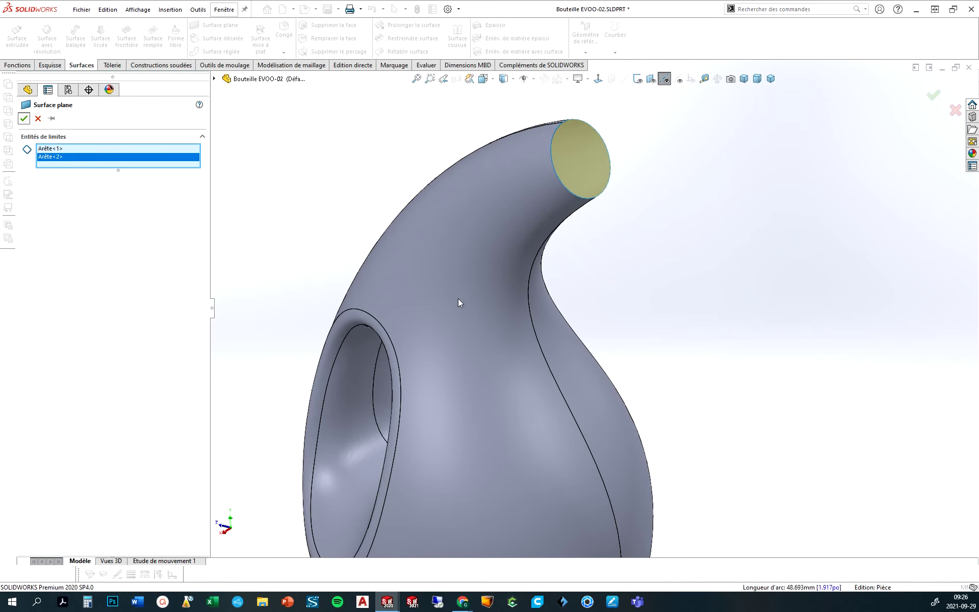
# Cap the bottom opening with a second planar surface across both bottom rim edges
pyautogui.scroll(3, 458, 298)
pyautogui.moveTo(647, 452); pyautogui.dragTo(338, 258, button='middle')
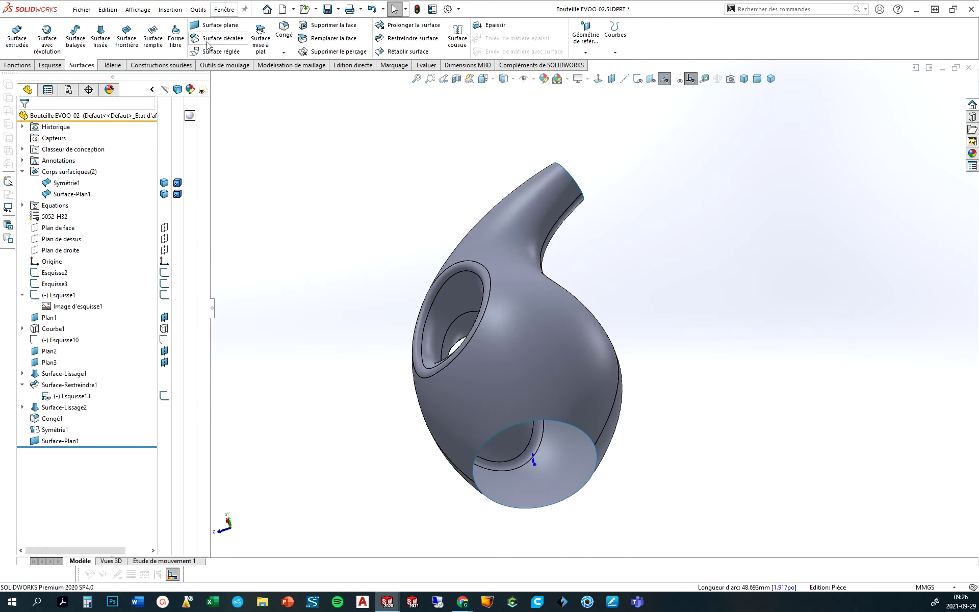
pyautogui.click(219, 25)
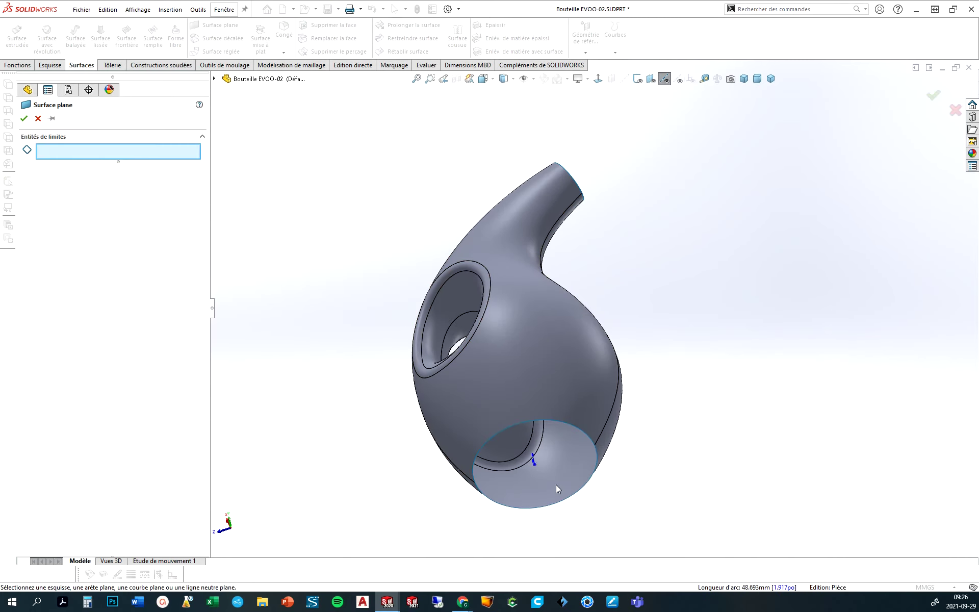
pyautogui.click(598, 455)
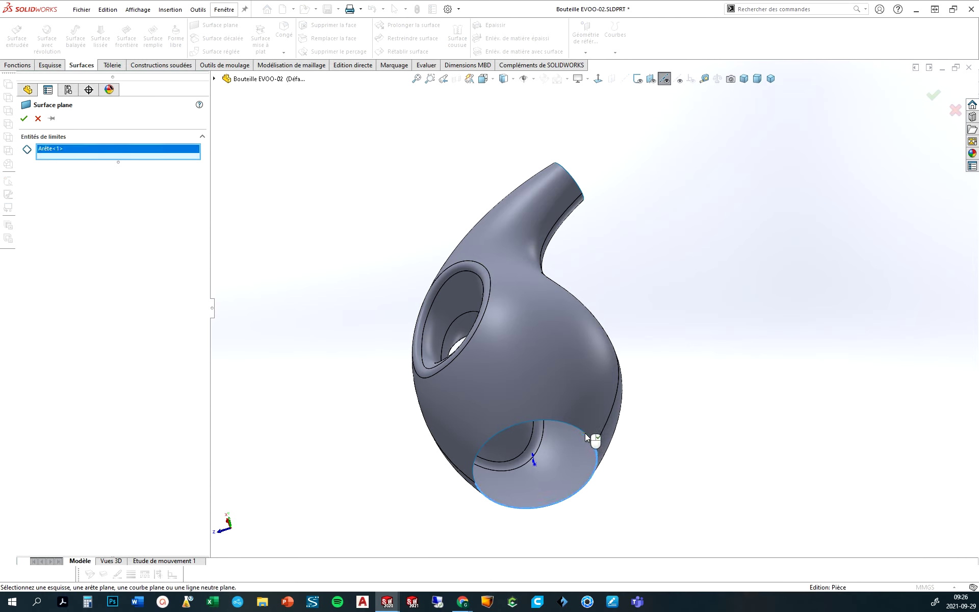
pyautogui.click(592, 426)
pyautogui.moveTo(592, 426)
pyautogui.mouseDown(button='middle')
pyautogui.moveTo(683, 332)
pyautogui.moveTo(558, 328)
pyautogui.mouseUp(button='middle')
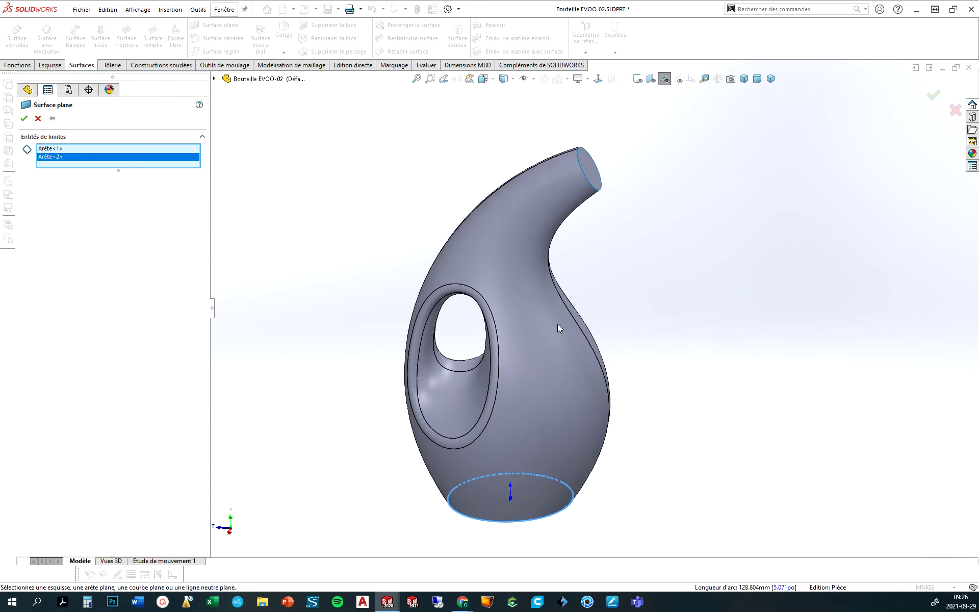
pyautogui.click(26, 121)
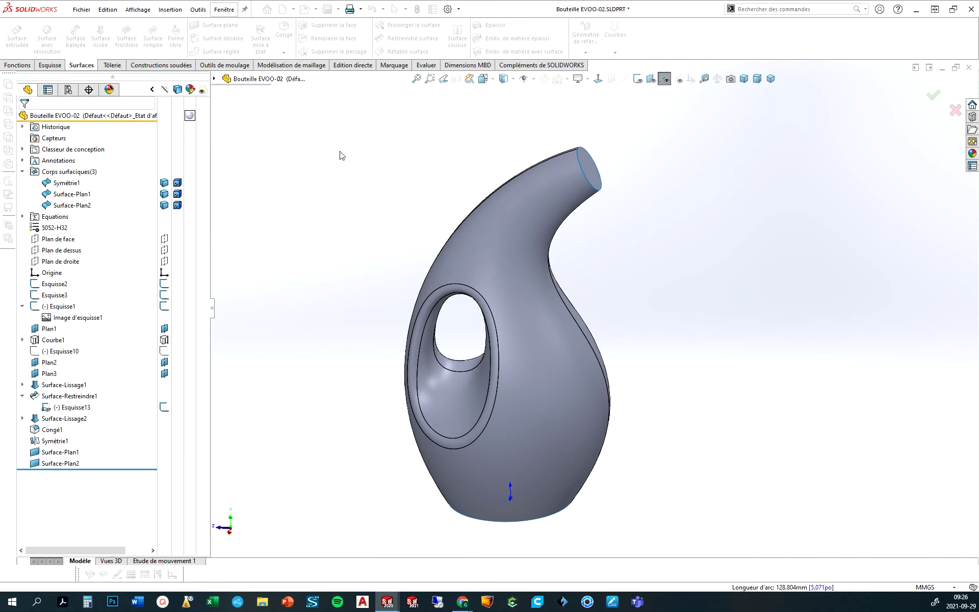
# Knit Surface-Plan1, Symétrie1 and Surface-Plan2 together into Surface-Cousue1
pyautogui.click(455, 42)
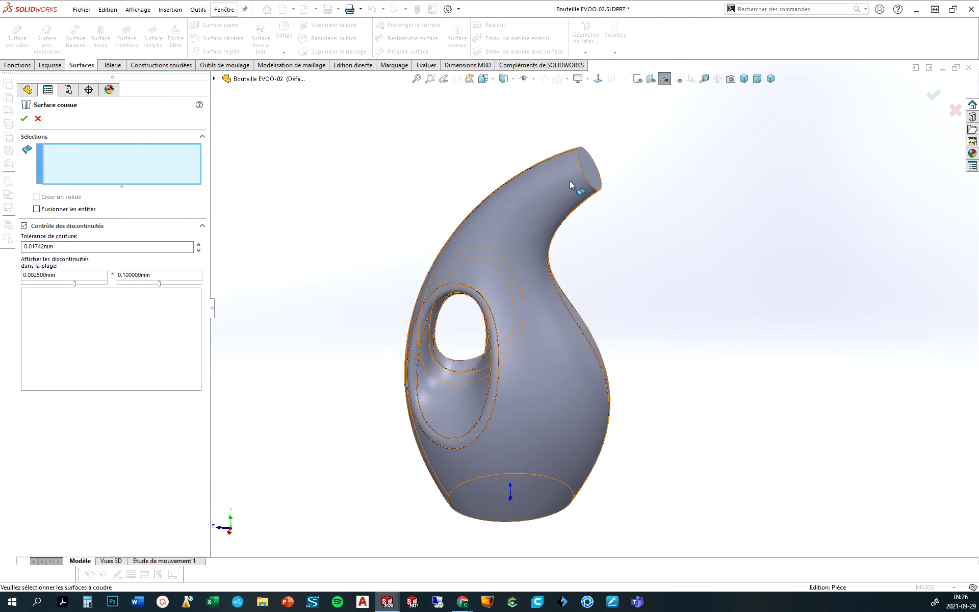
pyautogui.click(584, 176)
pyautogui.click(548, 450)
pyautogui.moveTo(548, 446); pyautogui.dragTo(562, 268, button='middle')
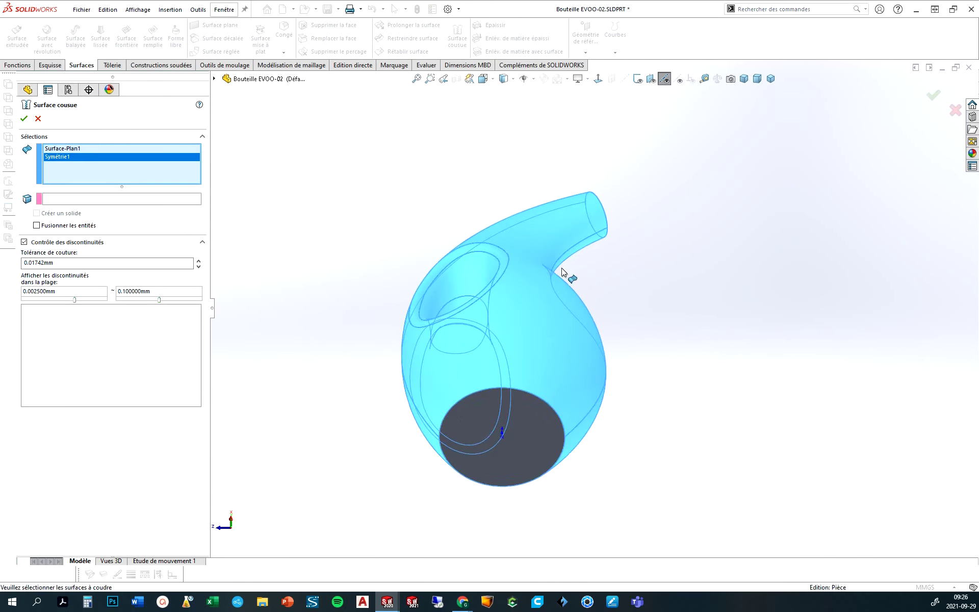
pyautogui.click(531, 434)
pyautogui.click(24, 119)
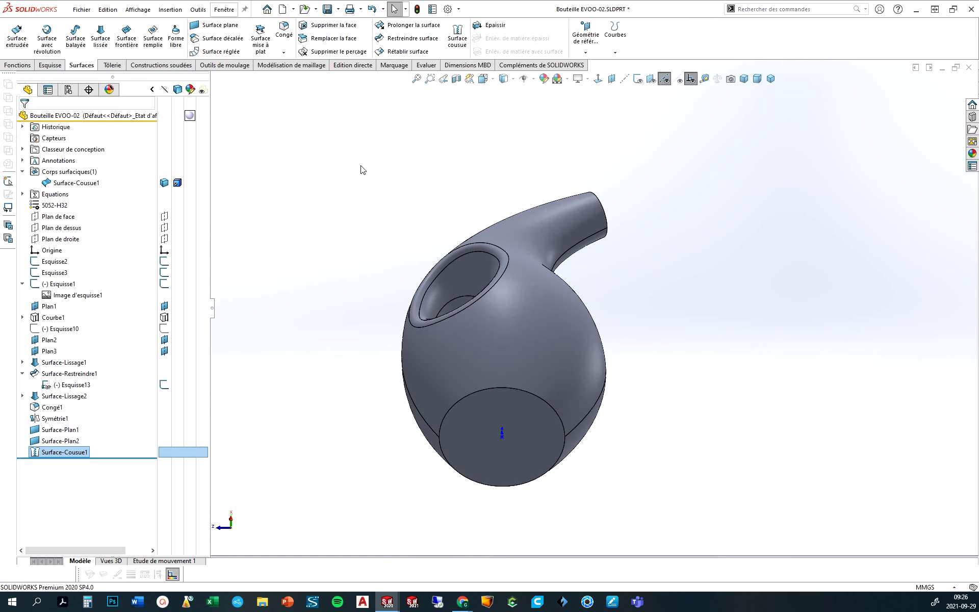
pyautogui.moveTo(360, 168)
pyautogui.mouseDown(button='middle')
pyautogui.moveTo(564, 294)
pyautogui.moveTo(568, 262)
pyautogui.mouseUp(button='middle')
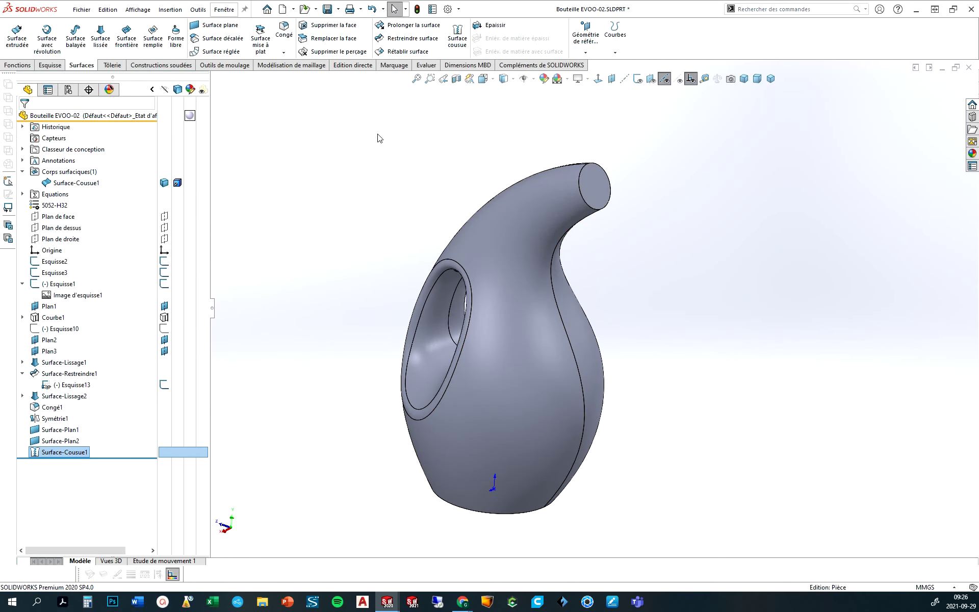
pyautogui.scroll(-2, 517, 341)
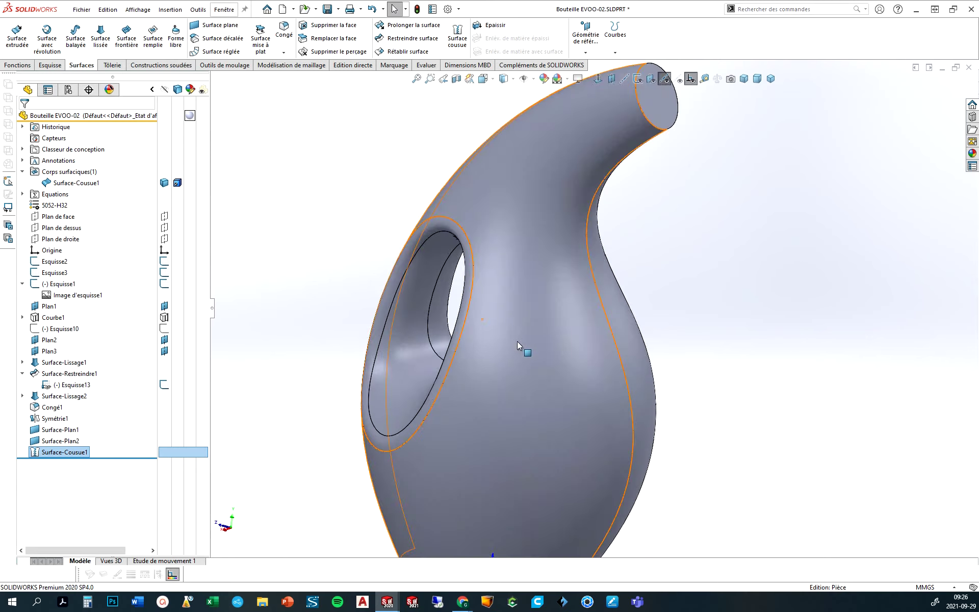
pyautogui.moveTo(517, 341)
pyautogui.mouseDown(button='middle')
pyautogui.moveTo(538, 389)
pyautogui.moveTo(627, 331)
pyautogui.mouseUp(button='middle')
pyautogui.scroll(2, 559, 368)
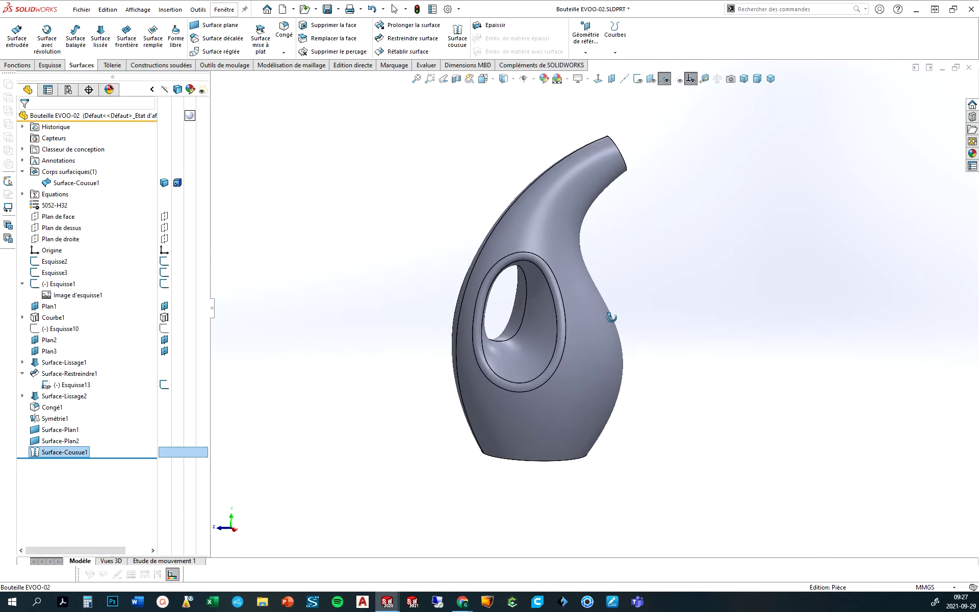
# Apply magenta (RGB 255, 0, 255) to the entire bottle part and orbit to inspect it
pyautogui.click(191, 116)
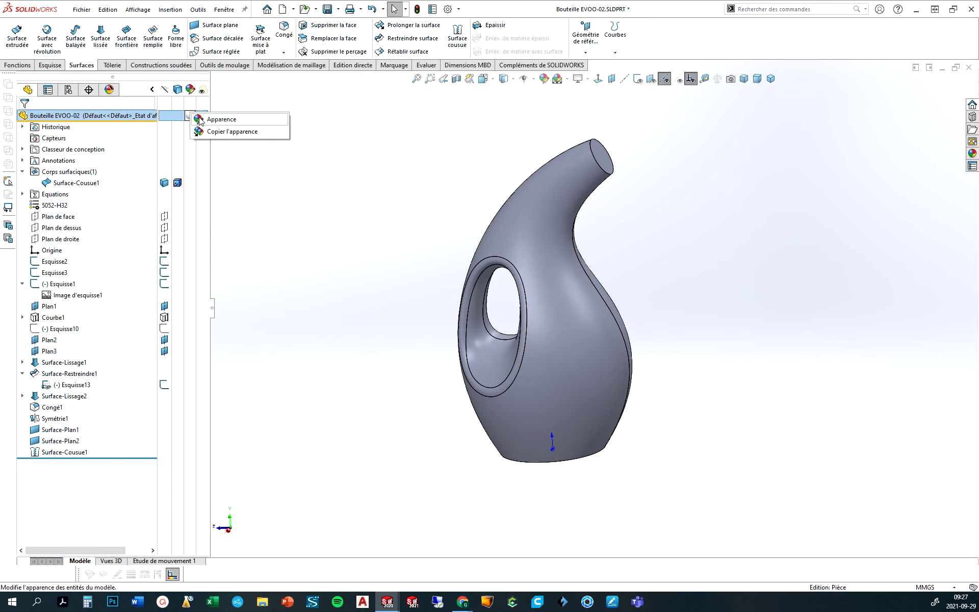
pyautogui.click(232, 122)
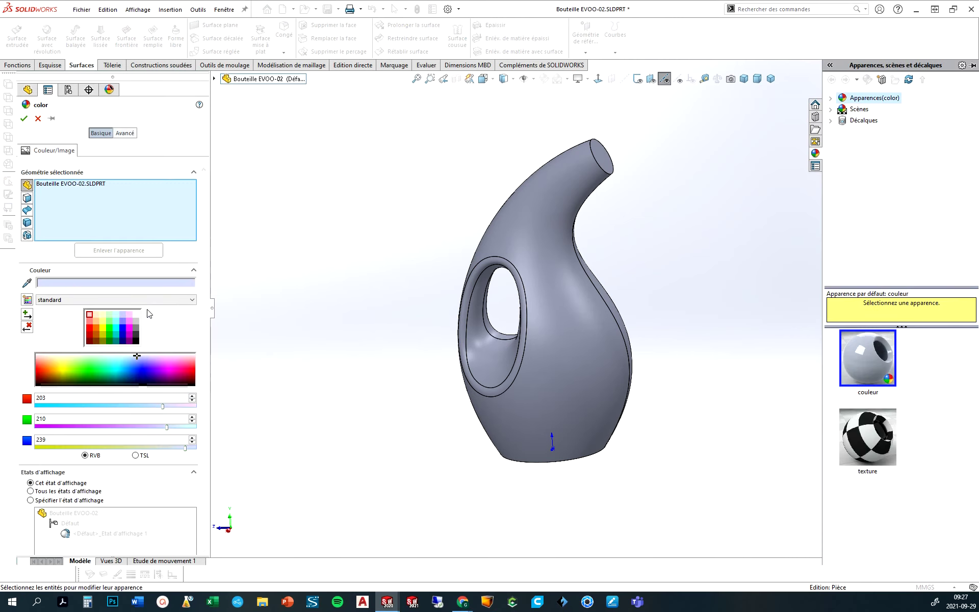
pyautogui.click(123, 330)
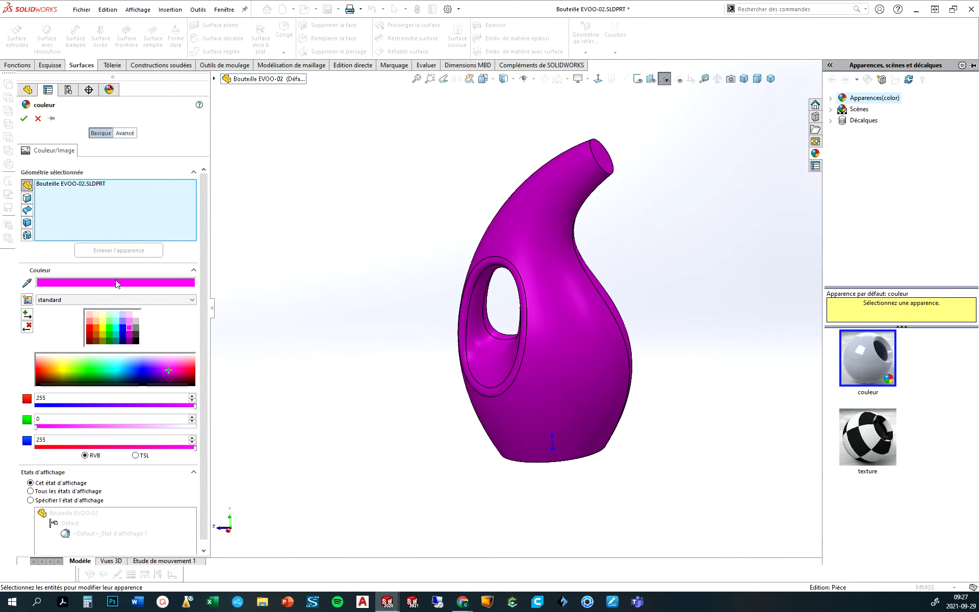
pyautogui.click(24, 119)
pyautogui.moveTo(404, 271); pyautogui.dragTo(602, 260, button='middle')
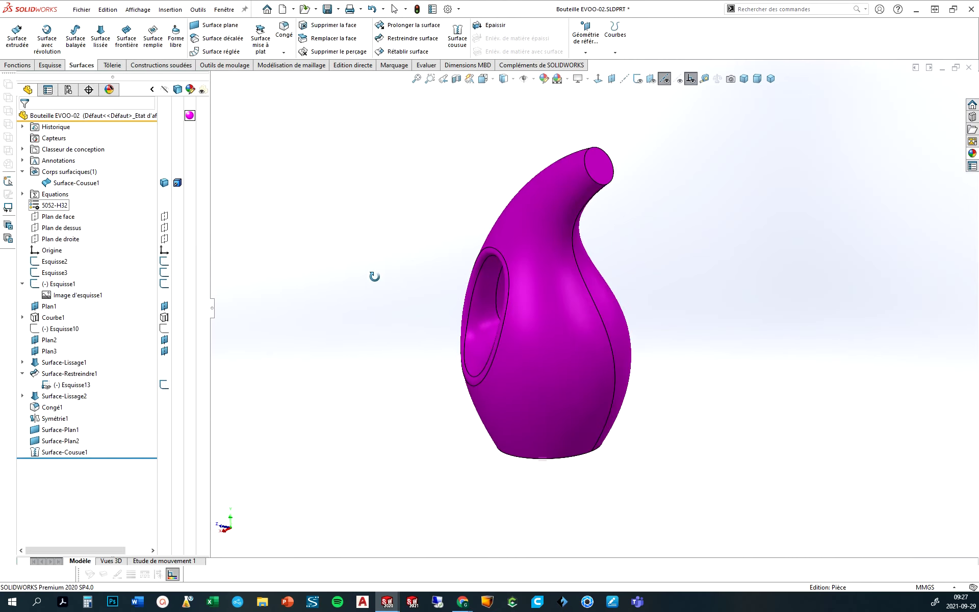
pyautogui.scroll(-3, 602, 255)
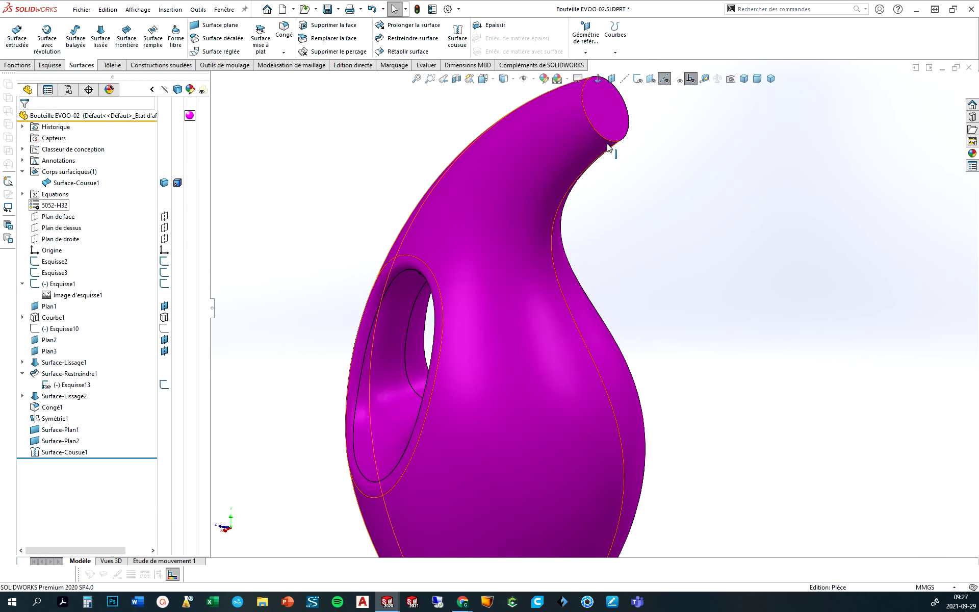
pyautogui.scroll(2, 591, 142)
pyautogui.moveTo(591, 142)
pyautogui.mouseDown(button='middle')
pyautogui.moveTo(622, 204)
pyautogui.moveTo(612, 217)
pyautogui.mouseUp(button='middle')
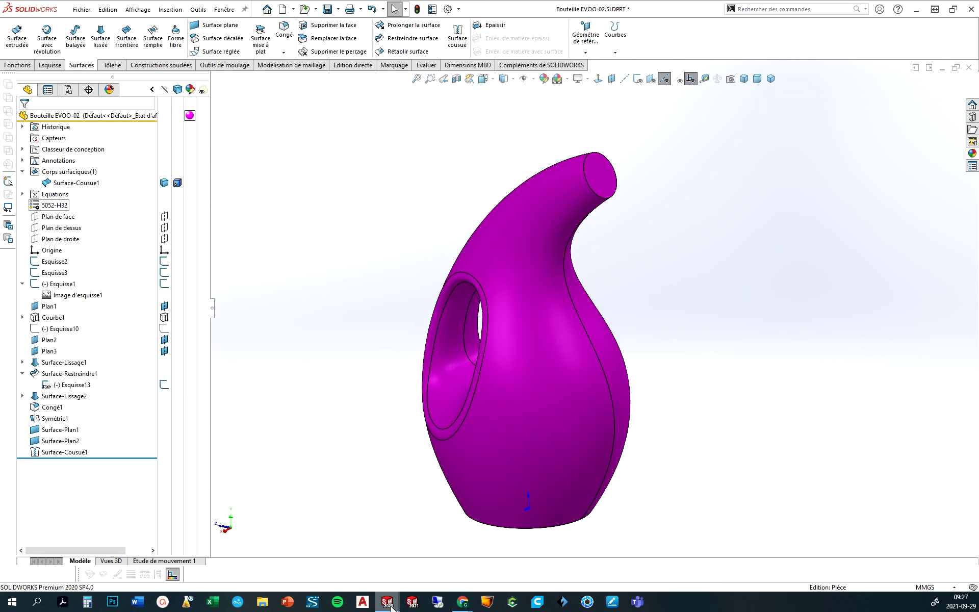
# In Bouteille EVOO.SLDPRT, roll the history back to just below the Balayage1 spout sweep
pyautogui.moveTo(388, 602)
pyautogui.click(357, 571)
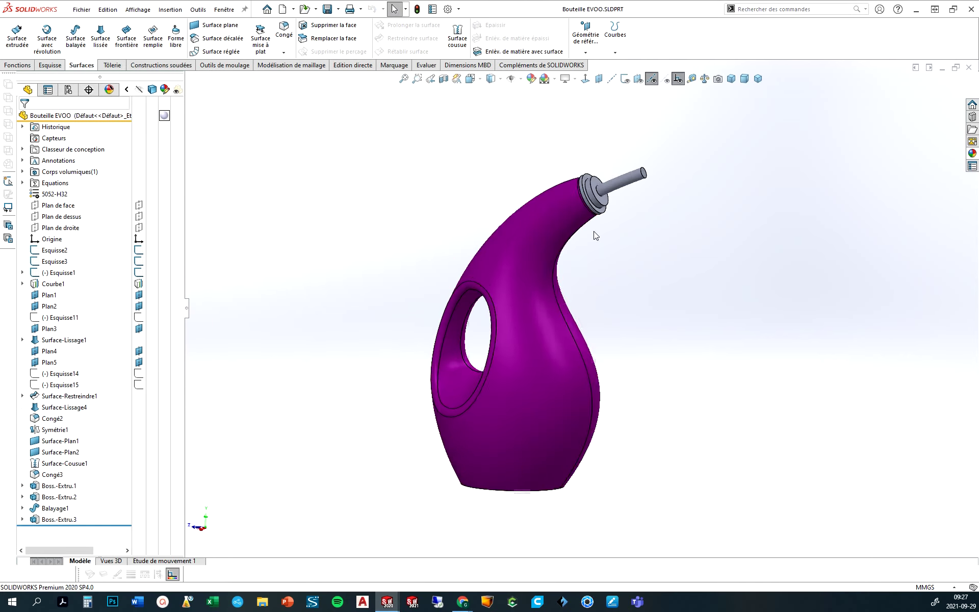
pyautogui.scroll(-5, 596, 235)
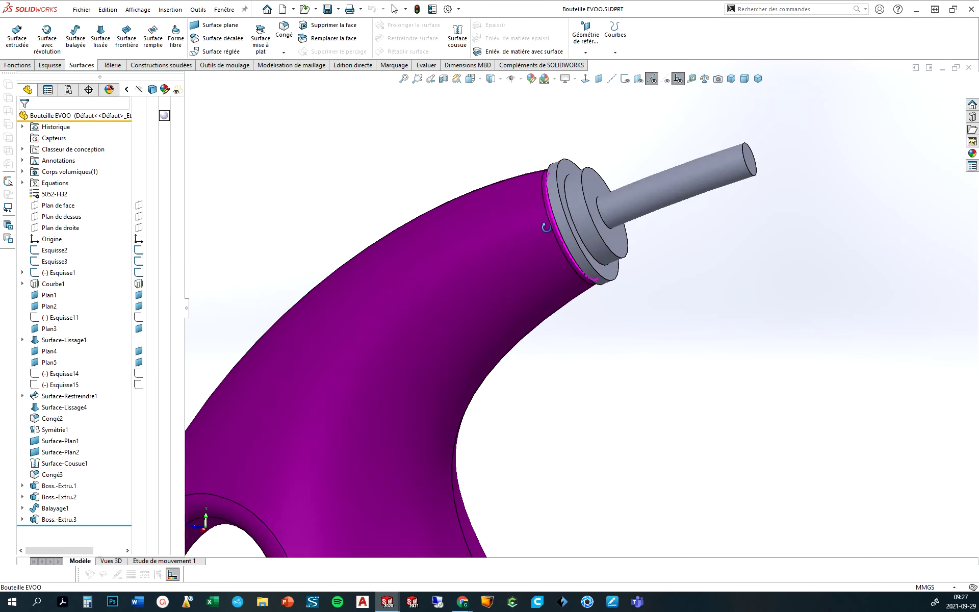
pyautogui.moveTo(546, 228); pyautogui.dragTo(530, 240, button='middle')
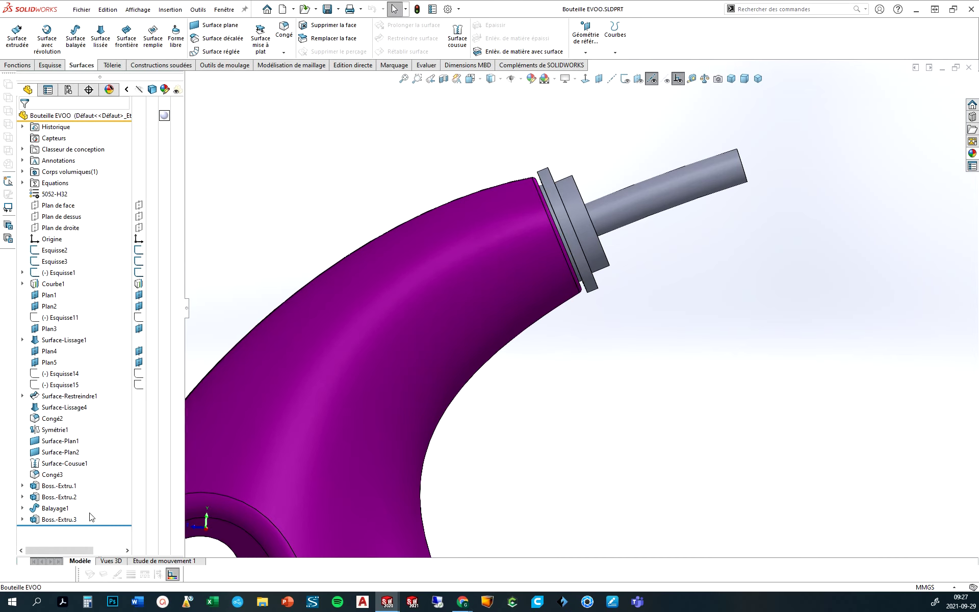
pyautogui.moveTo(94, 526); pyautogui.dragTo(96, 482)
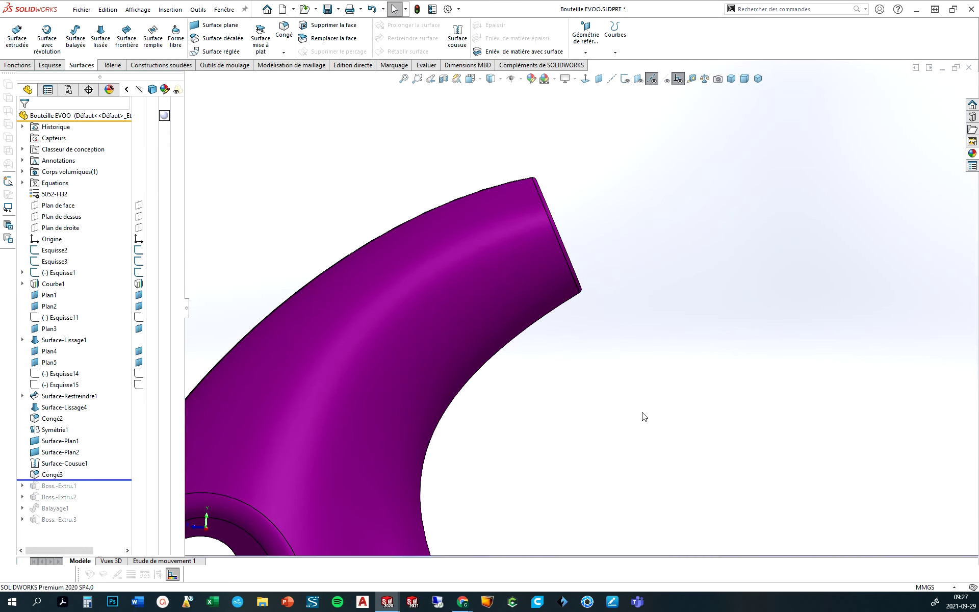
pyautogui.scroll(3, 582, 354)
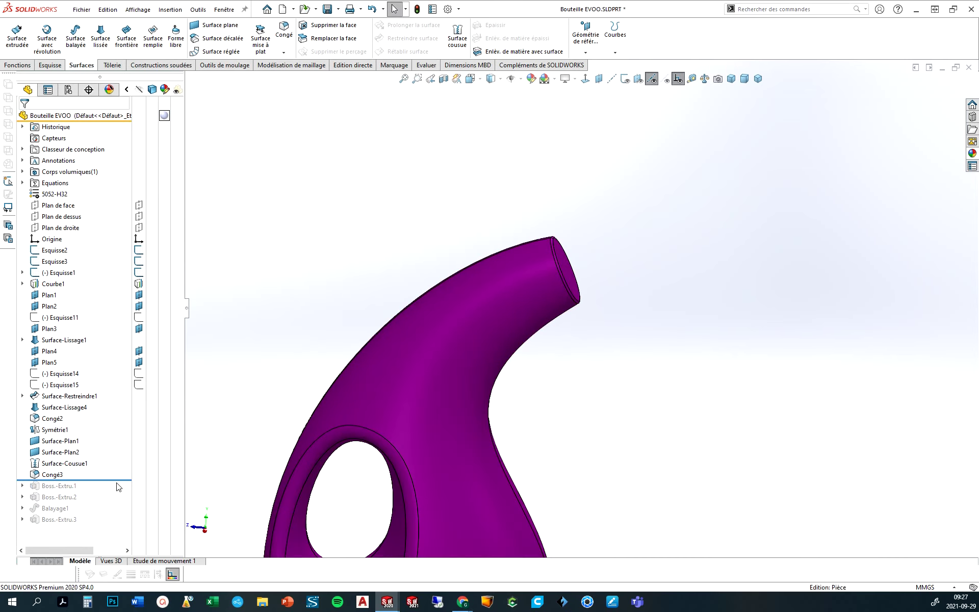
pyautogui.moveTo(118, 480); pyautogui.dragTo(119, 514)
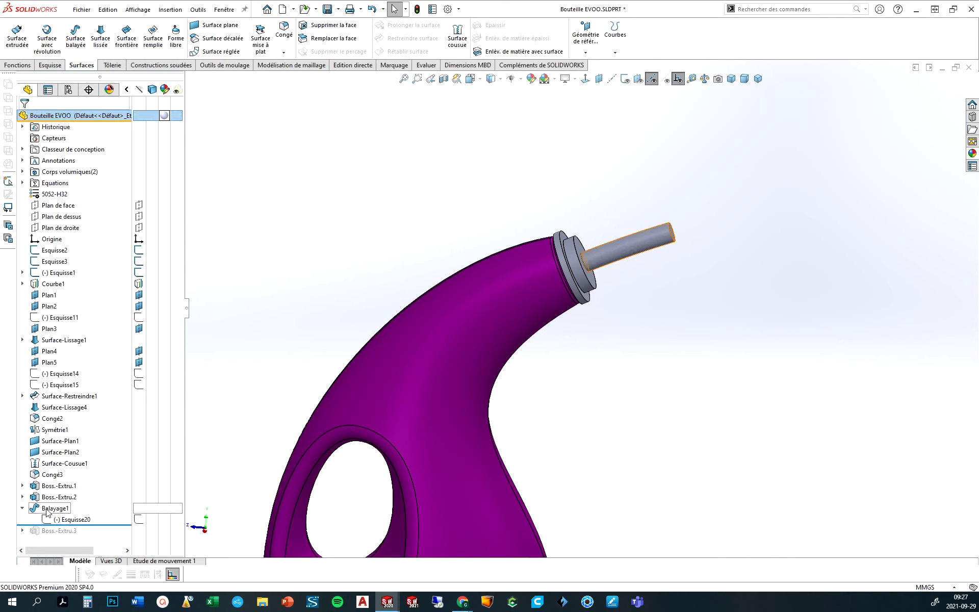
# Edit Esquisse20, the Balayage1 sweep's path sketch, to review it, then exit the sketch
pyautogui.click(46, 510)
pyautogui.click(72, 519)
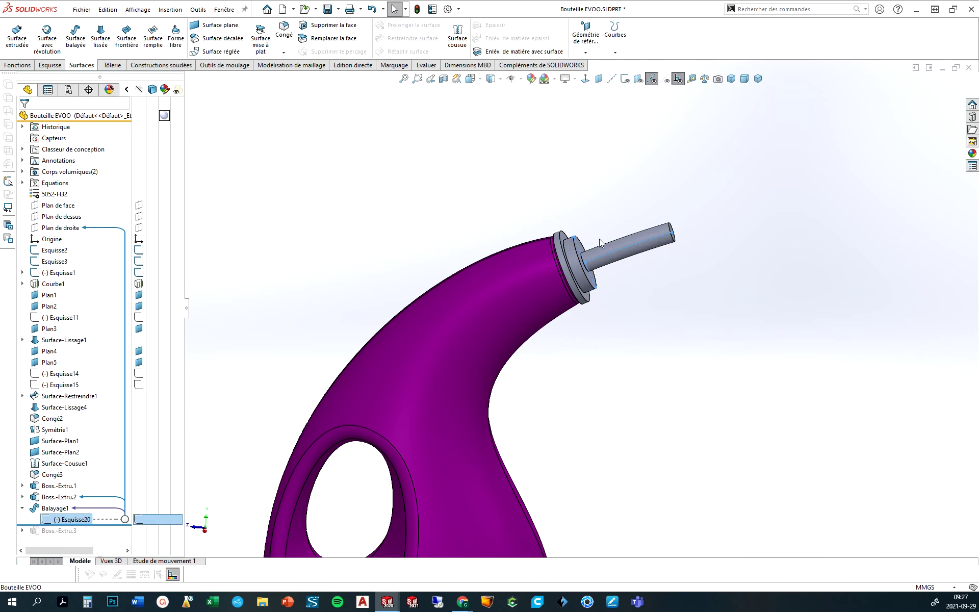
pyautogui.moveTo(597, 282); pyautogui.dragTo(637, 255, button='middle')
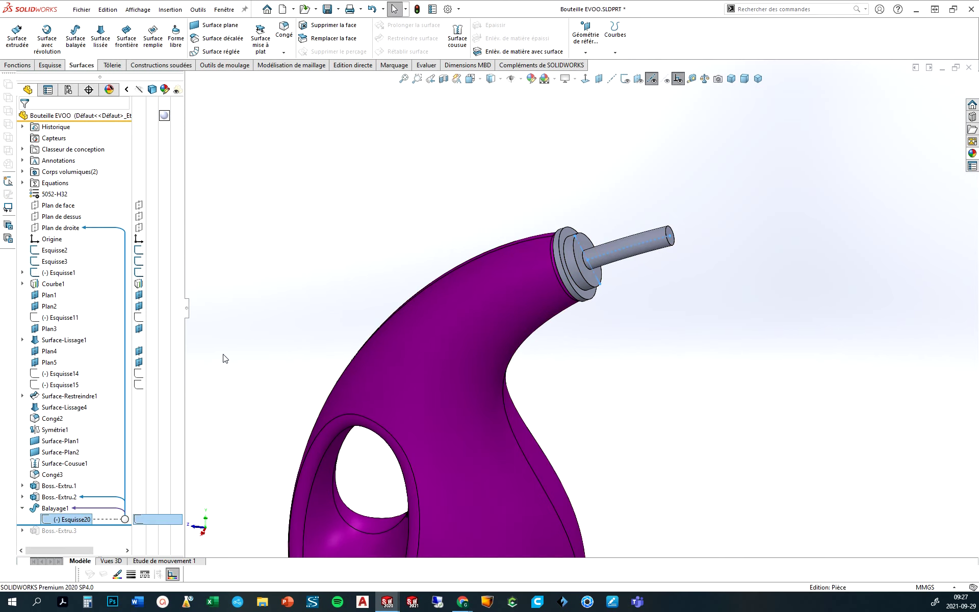
pyautogui.press('Escape')
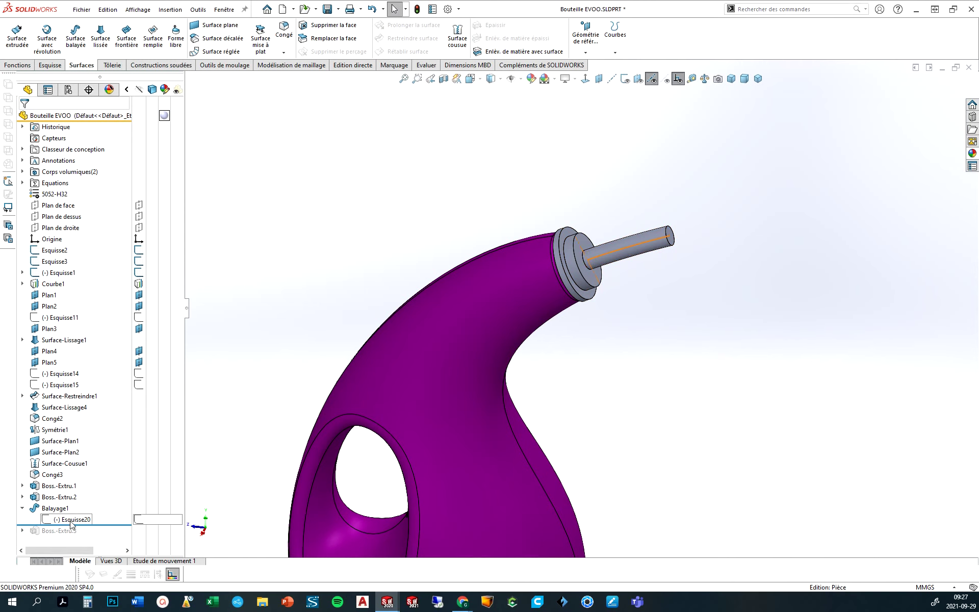
pyautogui.rightClick(71, 524)
pyautogui.click(82, 378)
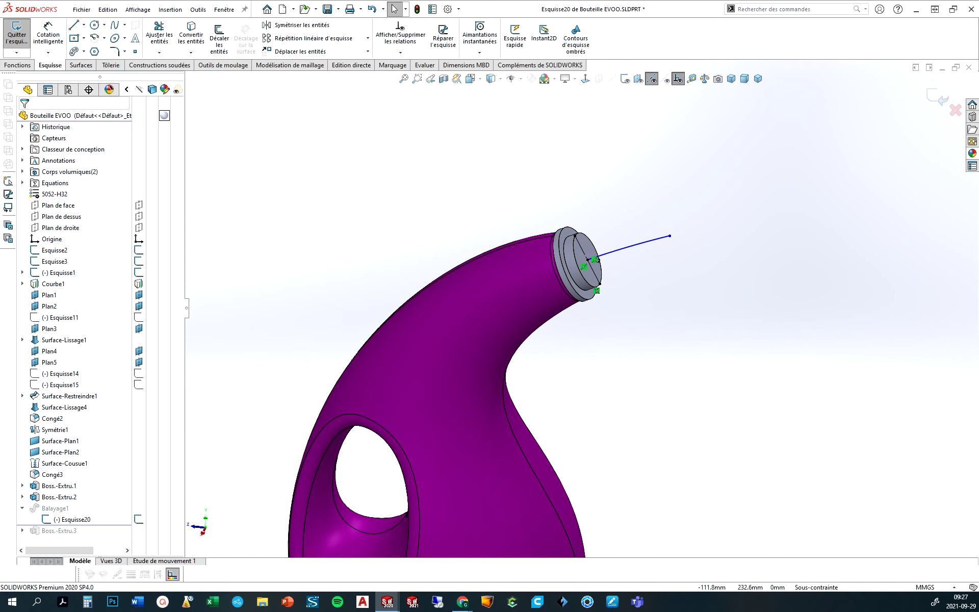
pyautogui.click(938, 97)
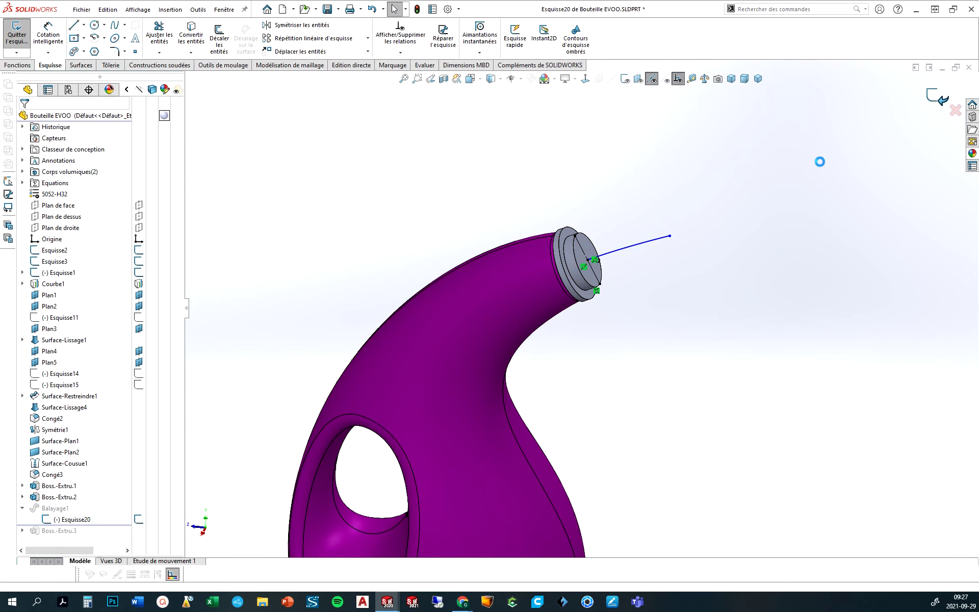
pyautogui.rightClick(57, 516)
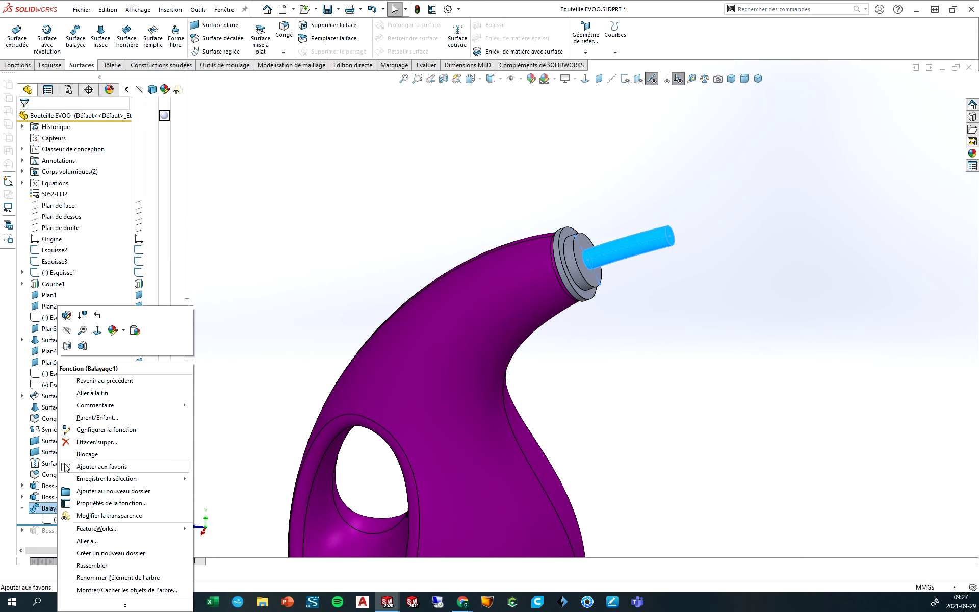
pyautogui.click(68, 314)
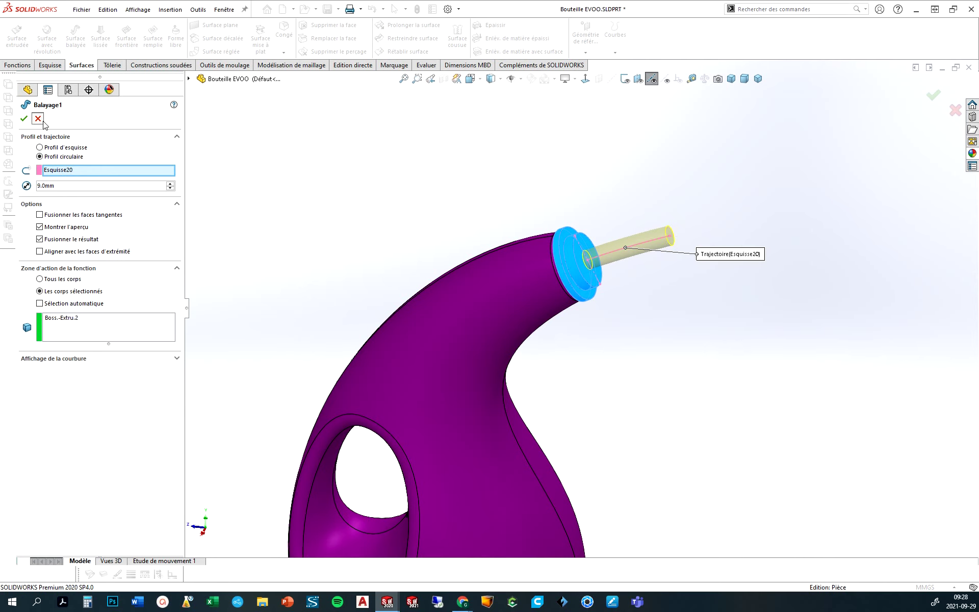
pyautogui.press('Return')
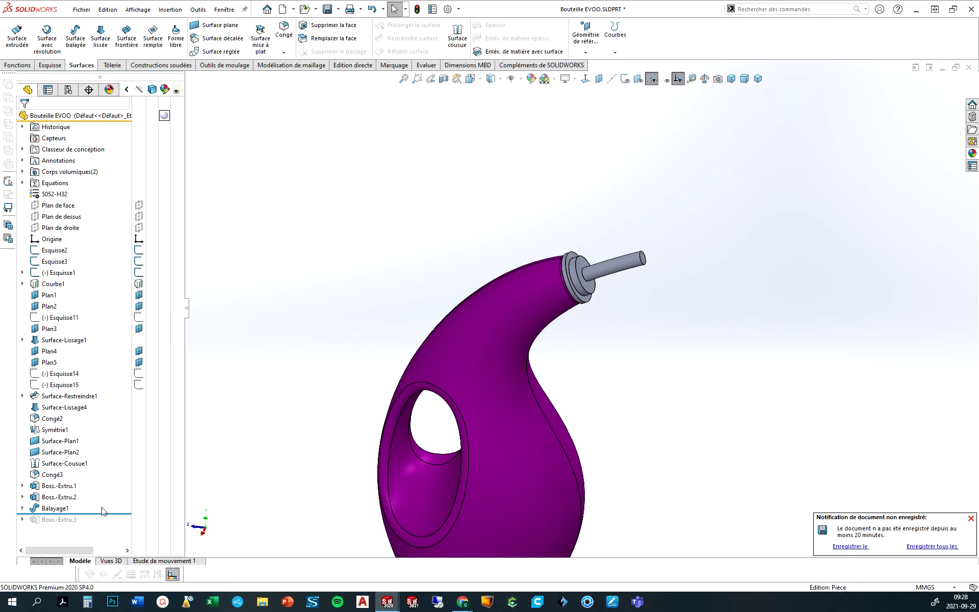
# Roll the spout model's history forward through Boss.-Extru.3 to show the single solid body
pyautogui.moveTo(113, 513); pyautogui.dragTo(112, 525)
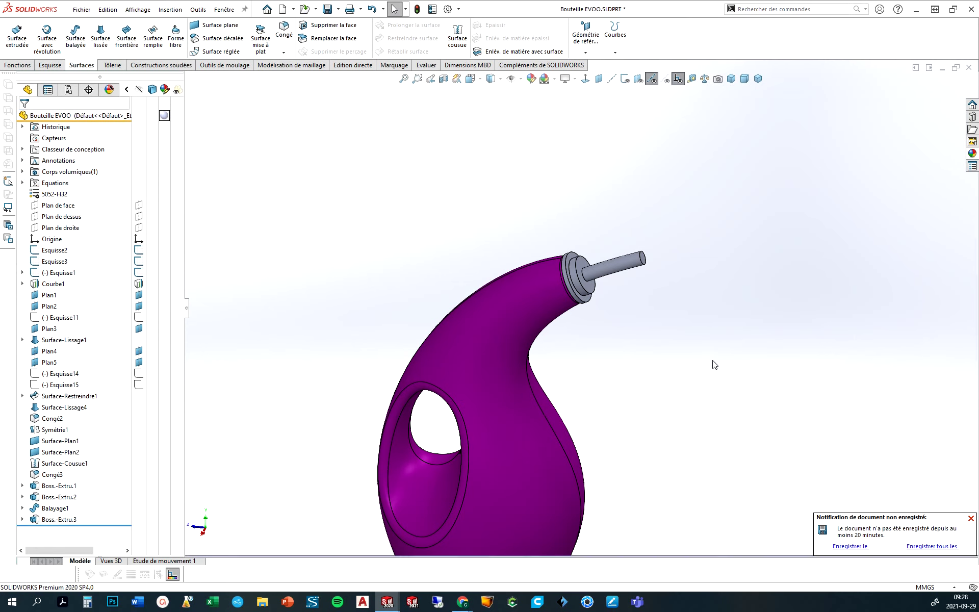
pyautogui.scroll(-3, 540, 428)
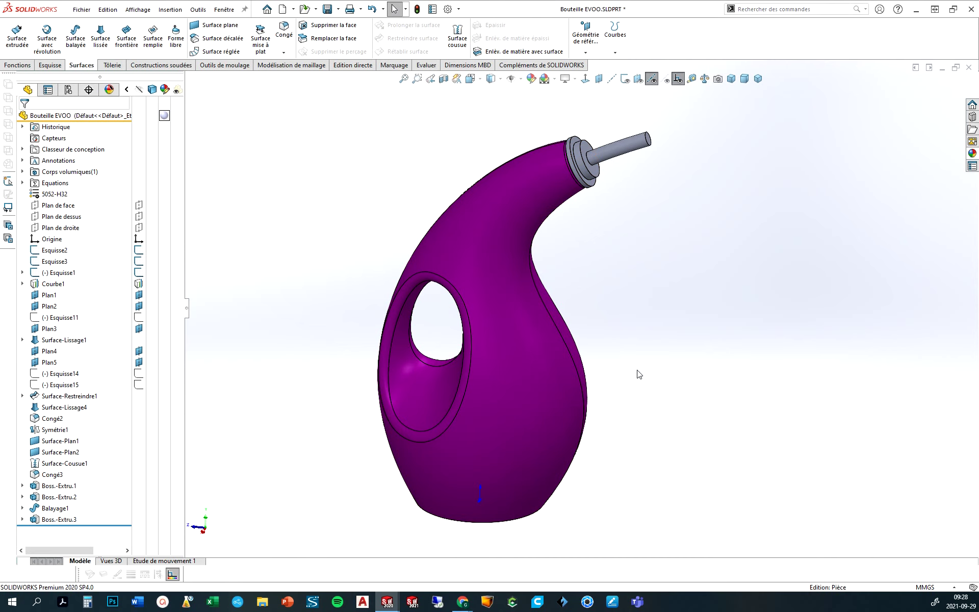
pyautogui.moveTo(678, 453)
pyautogui.mouseDown(button='middle')
pyautogui.moveTo(683, 418)
pyautogui.moveTo(666, 404)
pyautogui.moveTo(631, 427)
pyautogui.mouseUp(button='middle')
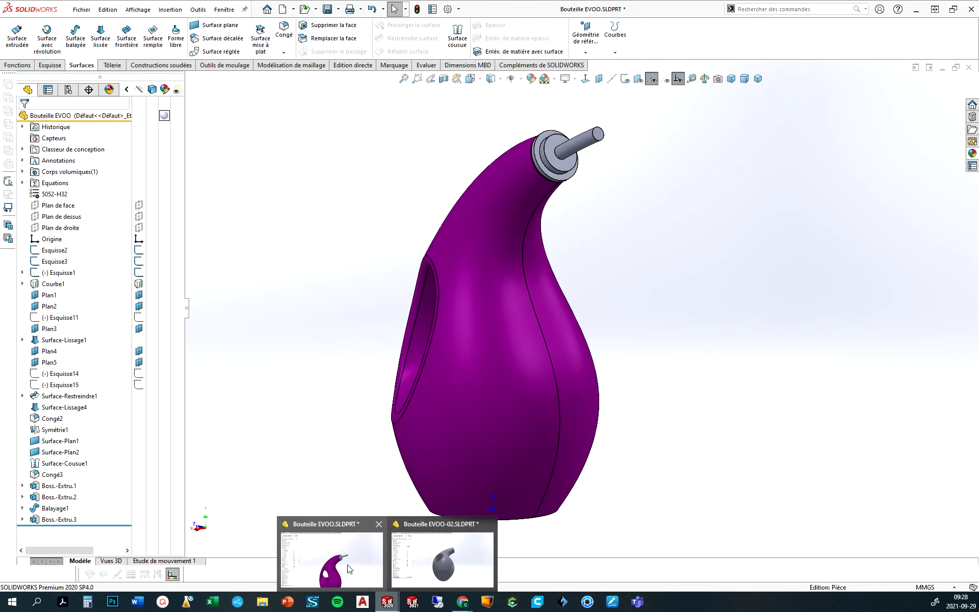
pyautogui.click(432, 570)
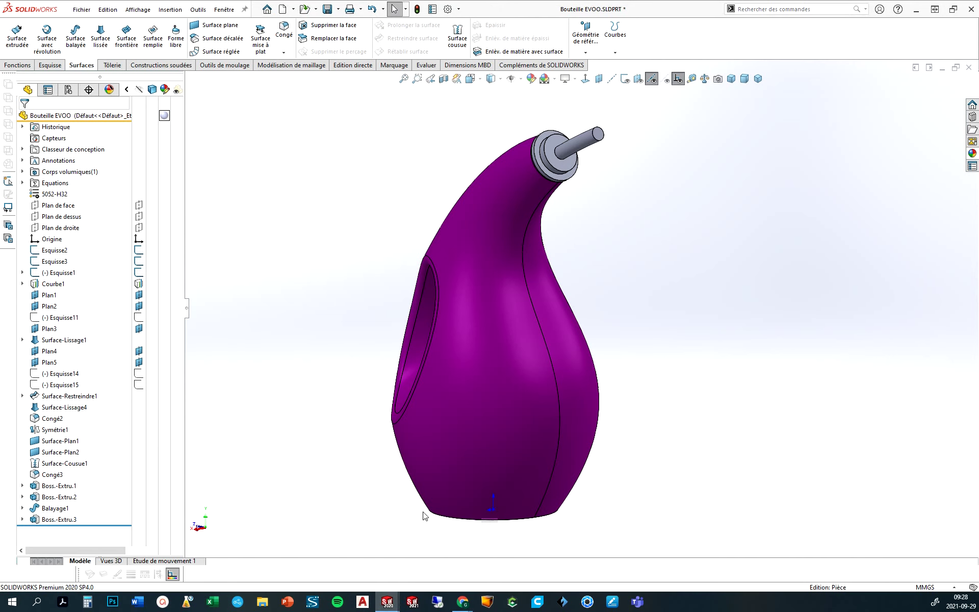
# Turn on Zébrures zebra stripes on the magenta bottle and orbit to check surface smoothness
pyautogui.moveTo(467, 302); pyautogui.dragTo(481, 408, button='middle')
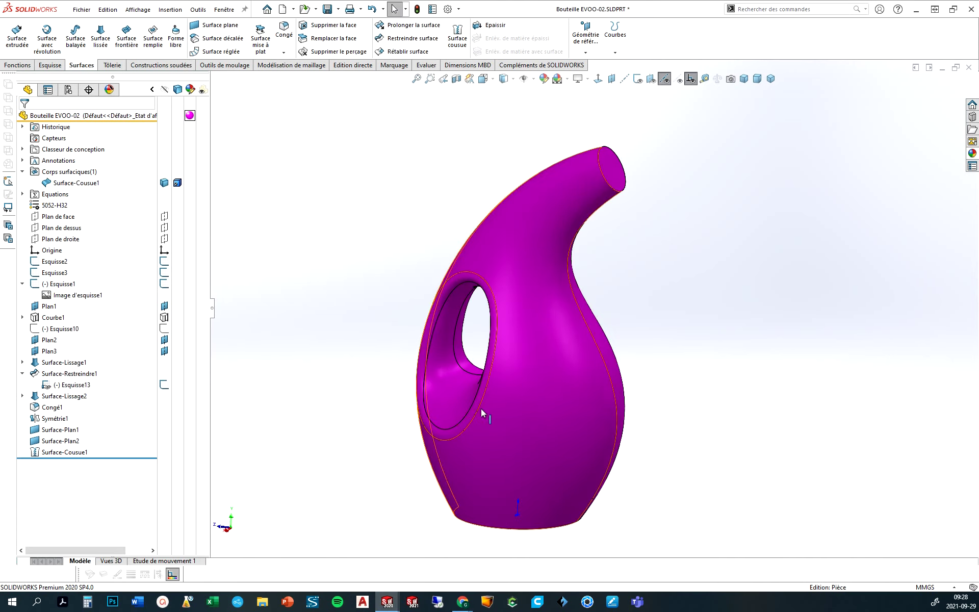
pyautogui.moveTo(340, 409); pyautogui.dragTo(334, 407, button='middle')
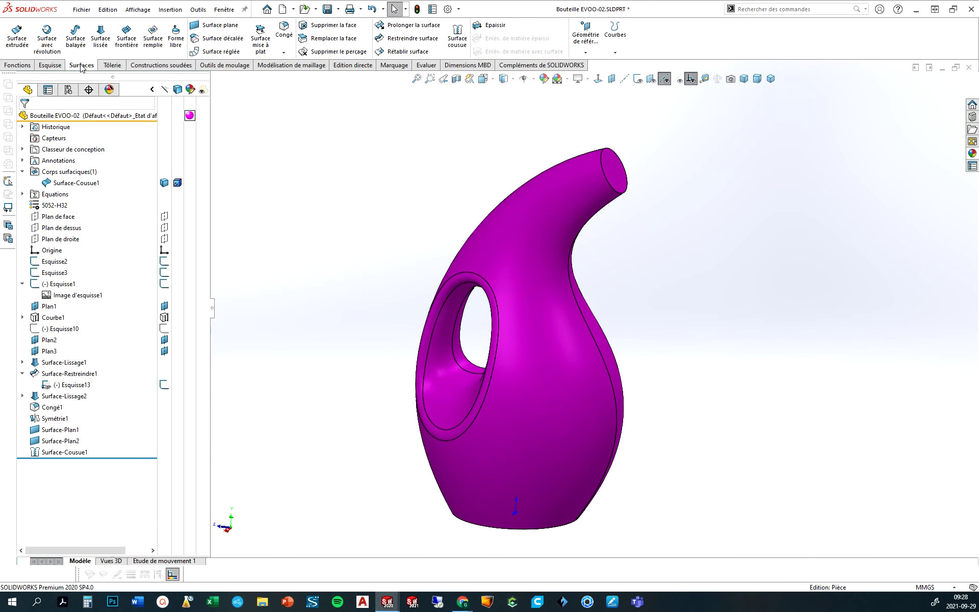
pyautogui.click(423, 67)
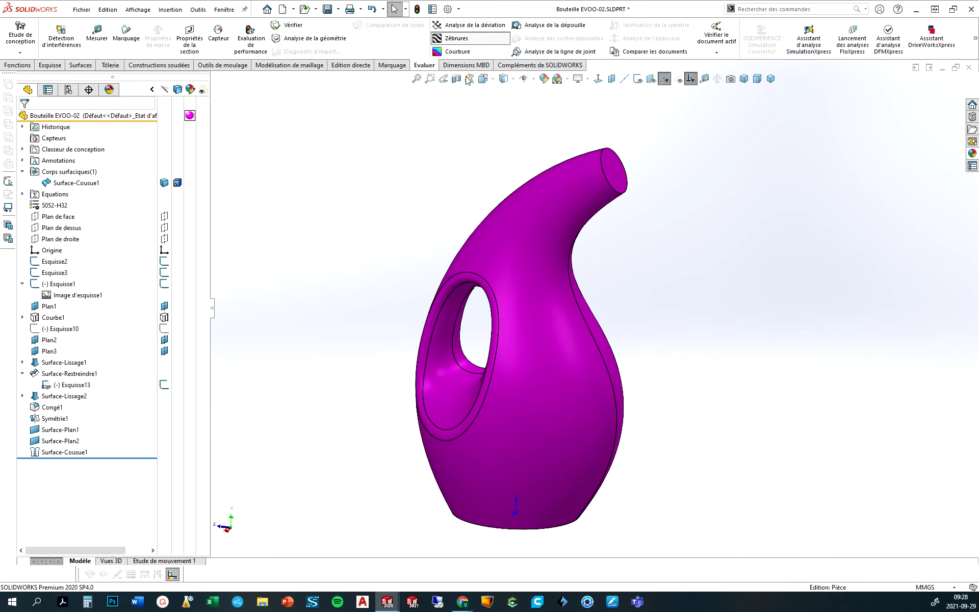
pyautogui.click(456, 38)
pyautogui.moveTo(644, 372)
pyautogui.mouseDown(button='middle')
pyautogui.moveTo(677, 323)
pyautogui.moveTo(680, 345)
pyautogui.moveTo(811, 427)
pyautogui.moveTo(581, 378)
pyautogui.moveTo(690, 371)
pyautogui.moveTo(671, 402)
pyautogui.mouseUp(button='middle')
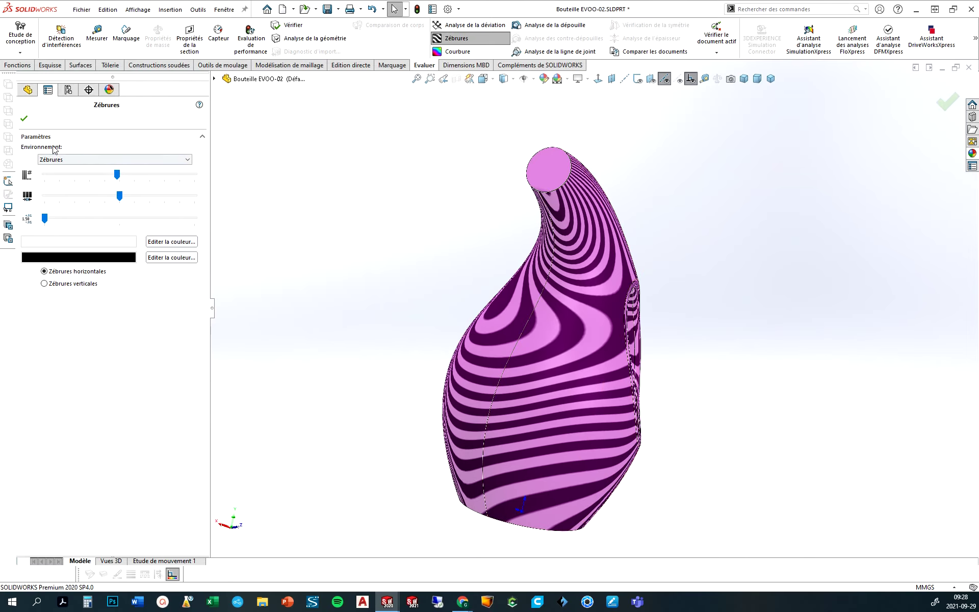